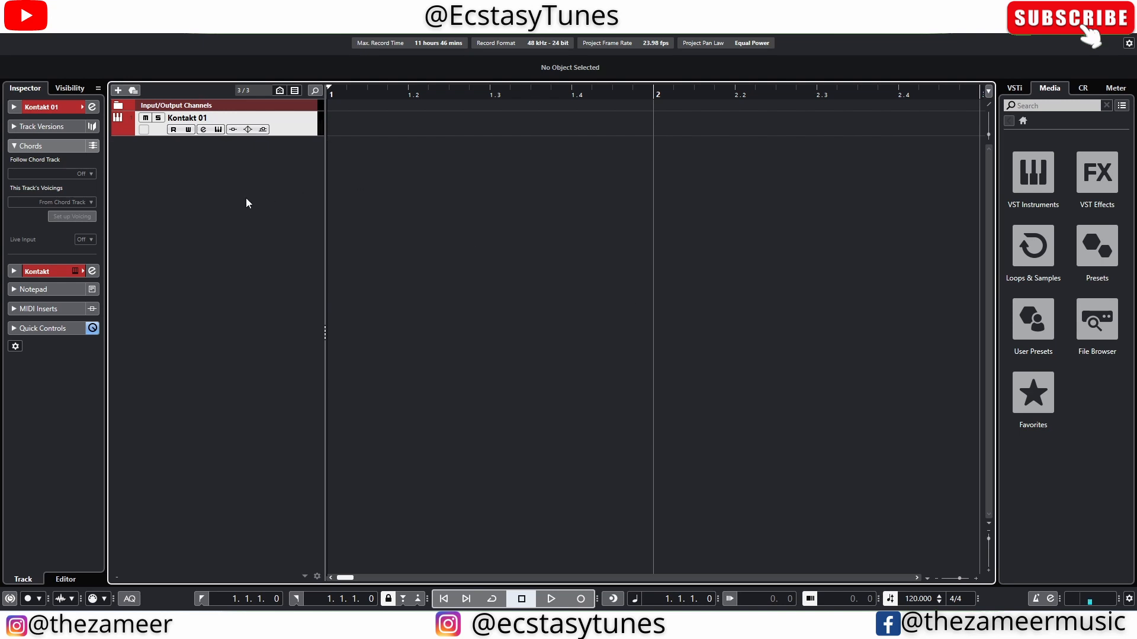
Step: Add a Chord track to the project
click(118, 91)
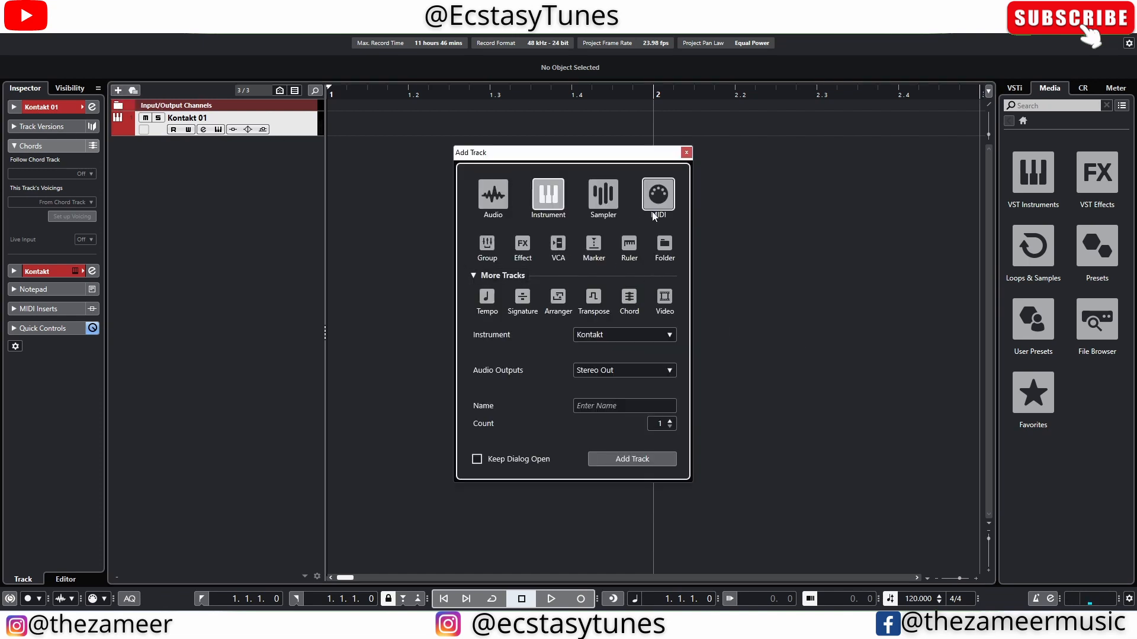
click(629, 298)
click(632, 459)
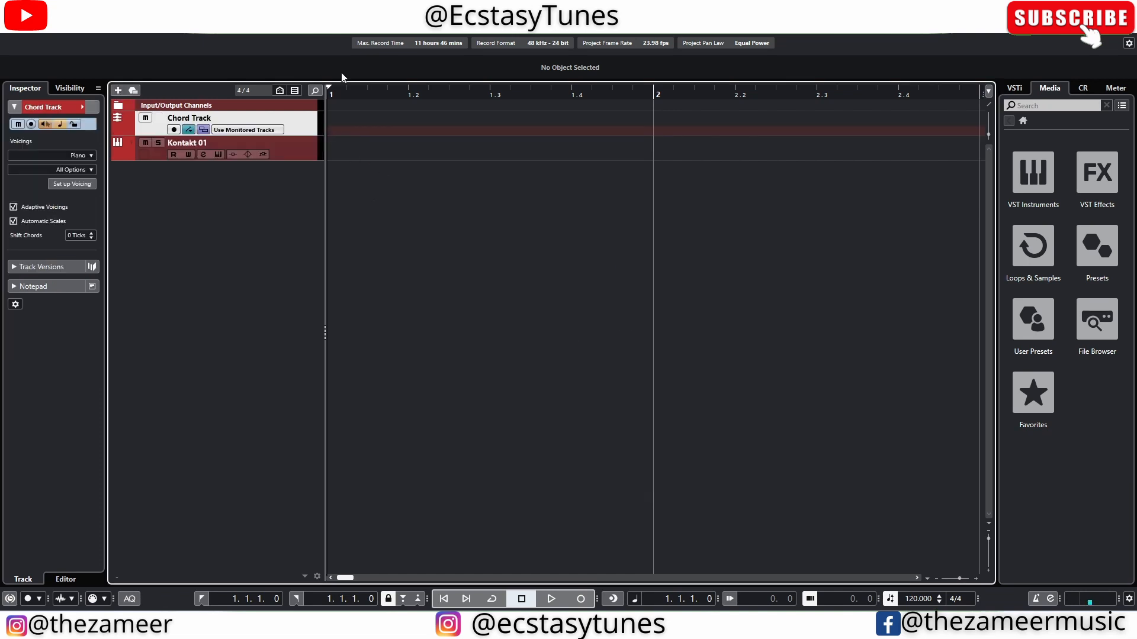
Step: Insert a chord event at bar 1 of the Chord Track and define it as C minor 9 with an Eb bass
click(336, 122)
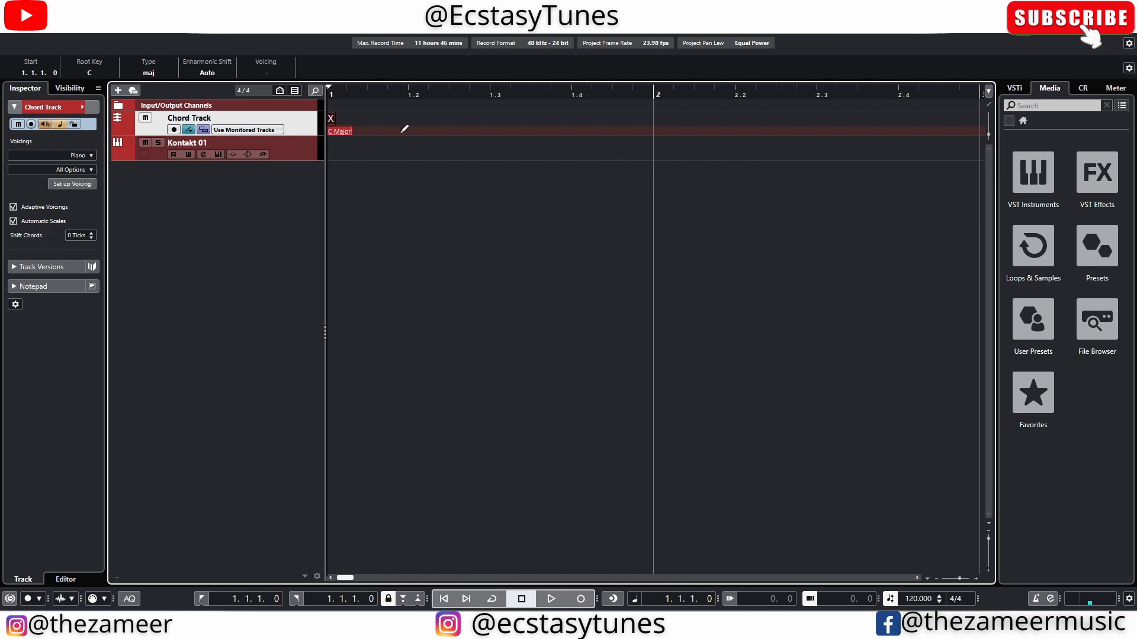
double_click(331, 121)
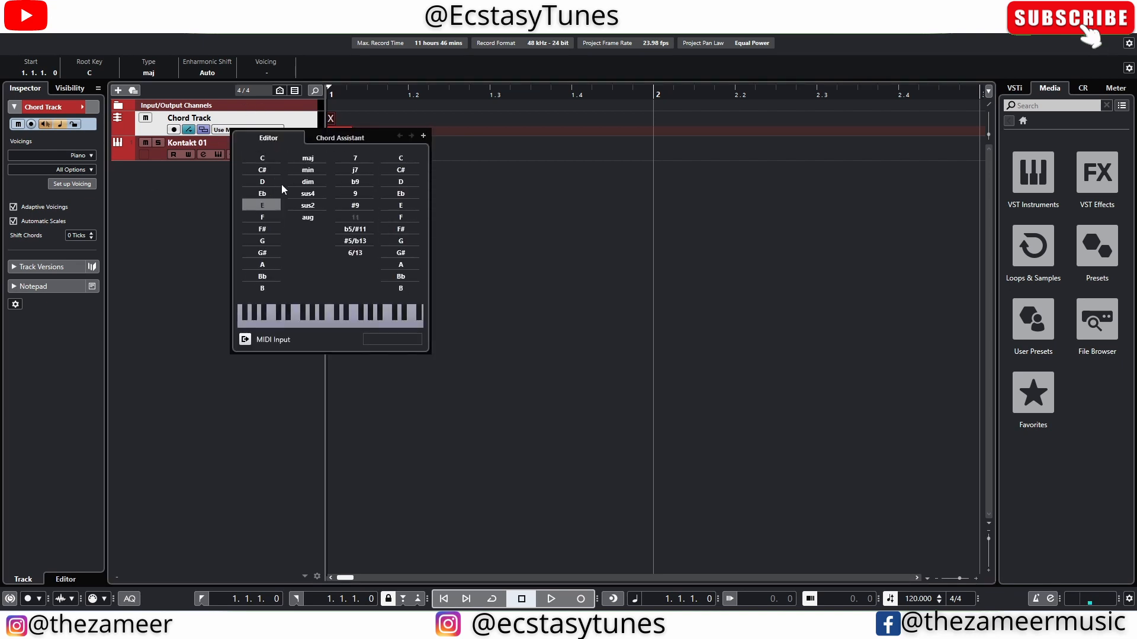
click(263, 162)
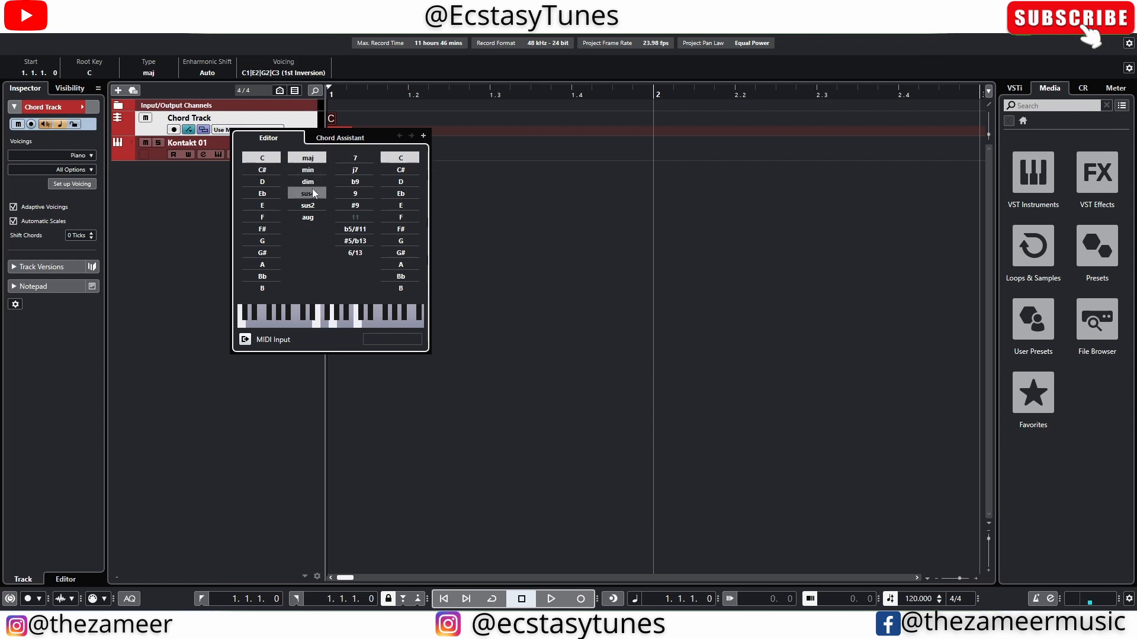
click(314, 221)
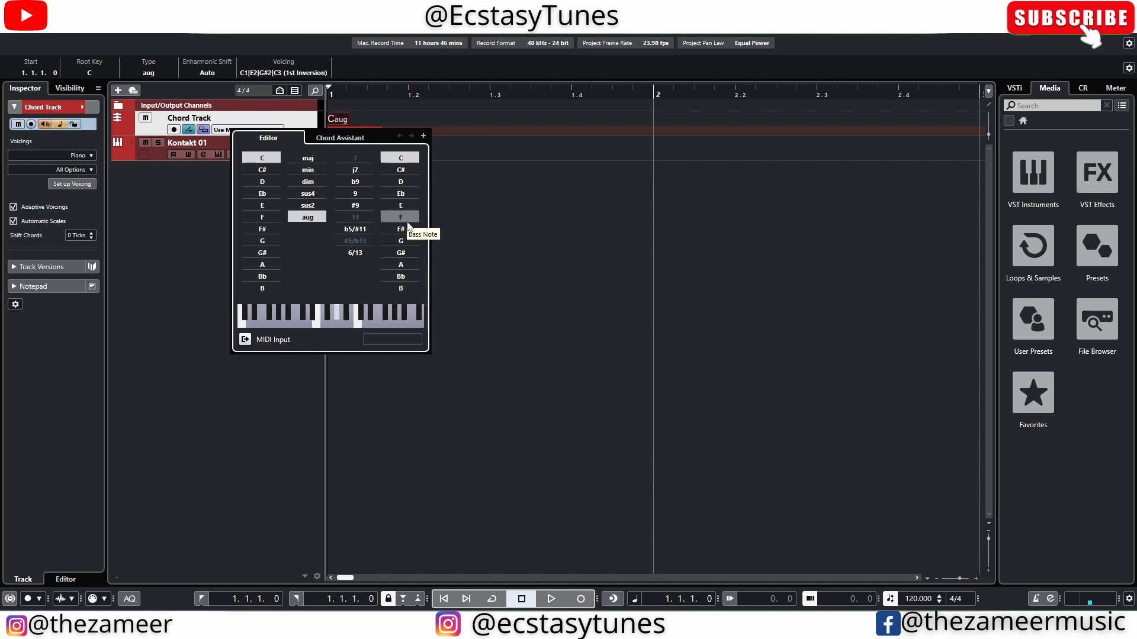
click(314, 170)
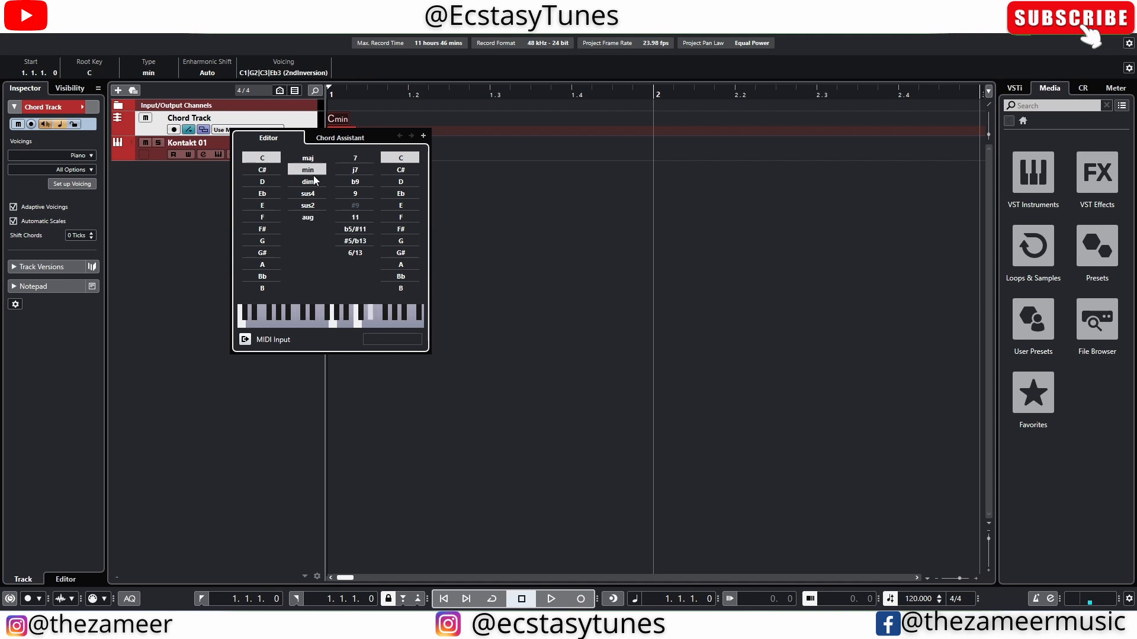
click(364, 193)
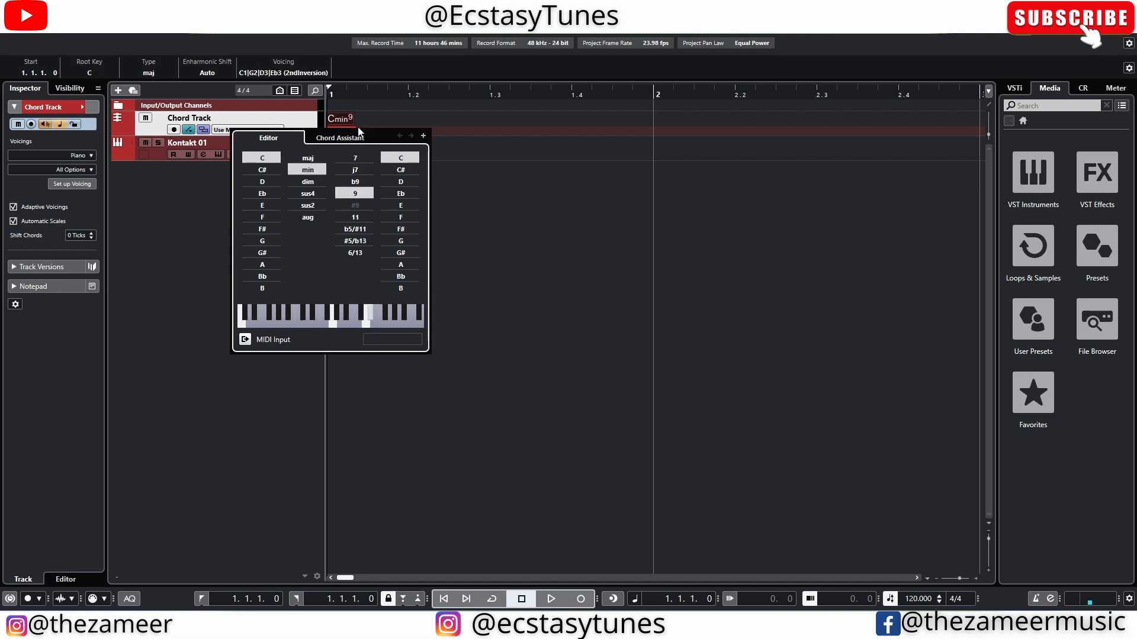
click(401, 193)
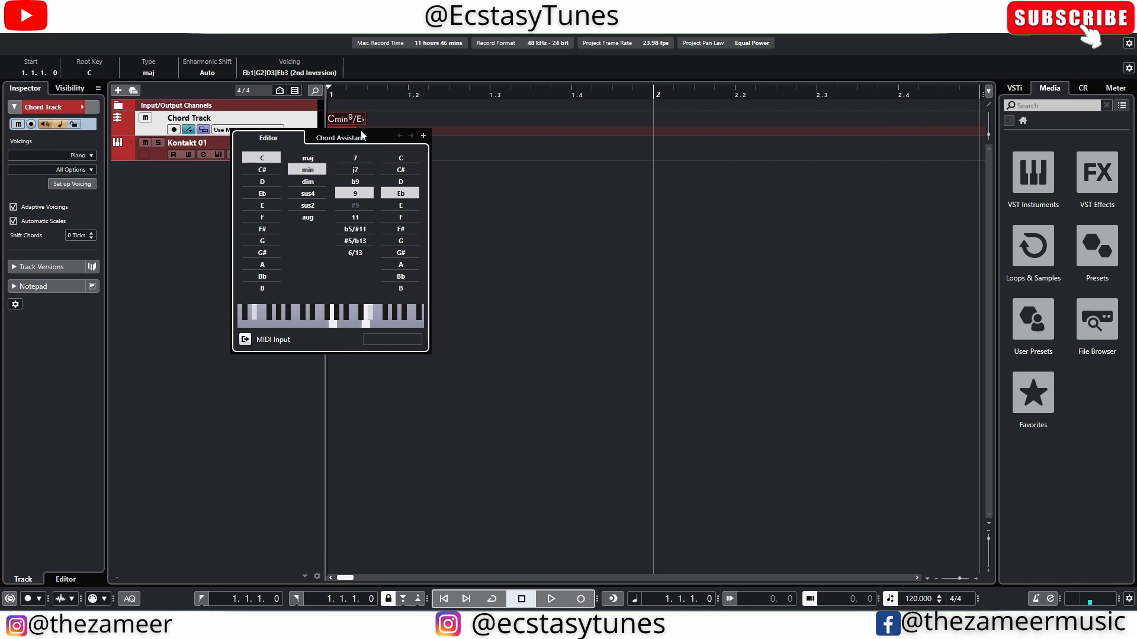
click(453, 200)
Step: Place the Cmin9/Eb chord on the Kontakt 01 track as a MIDI part and start and stop playback
drag(346, 120, 335, 164)
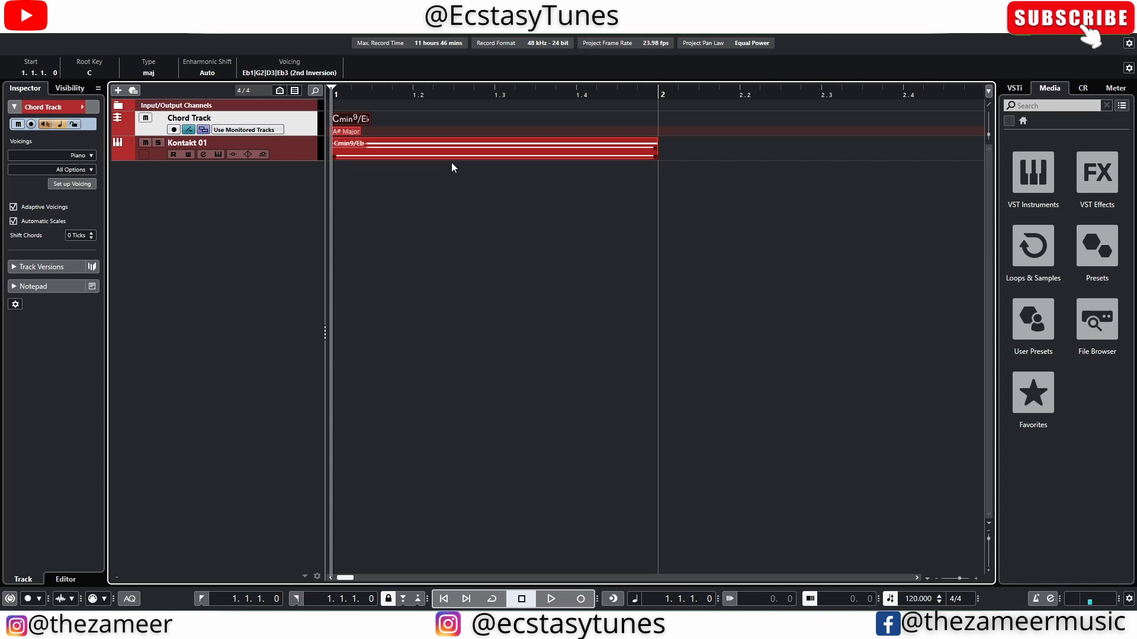
key(space)
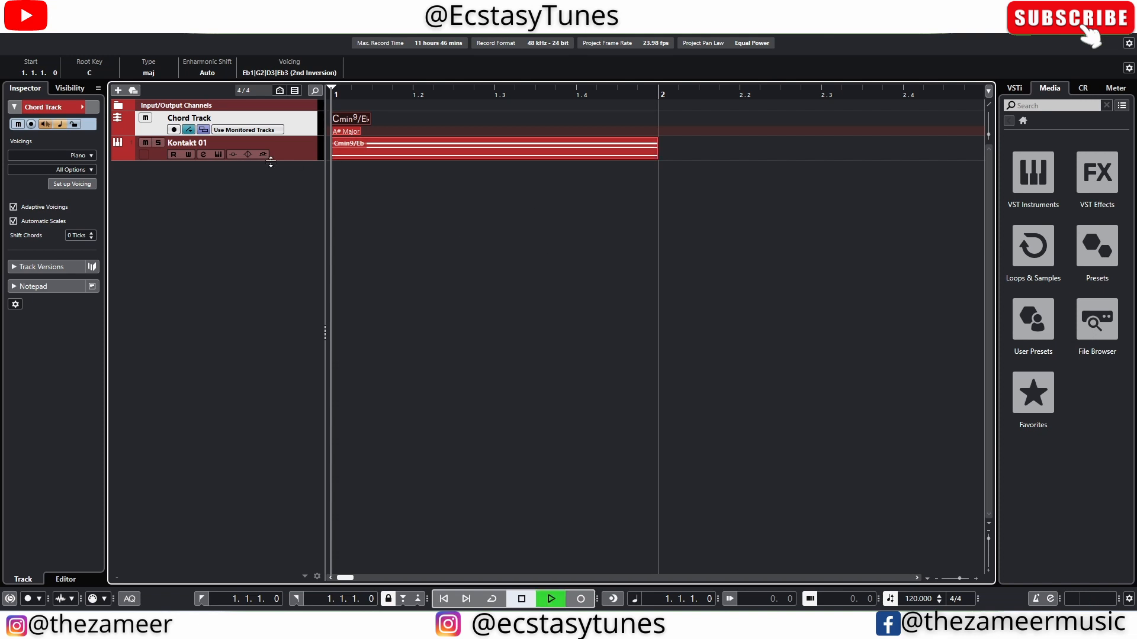
key(space)
click(509, 229)
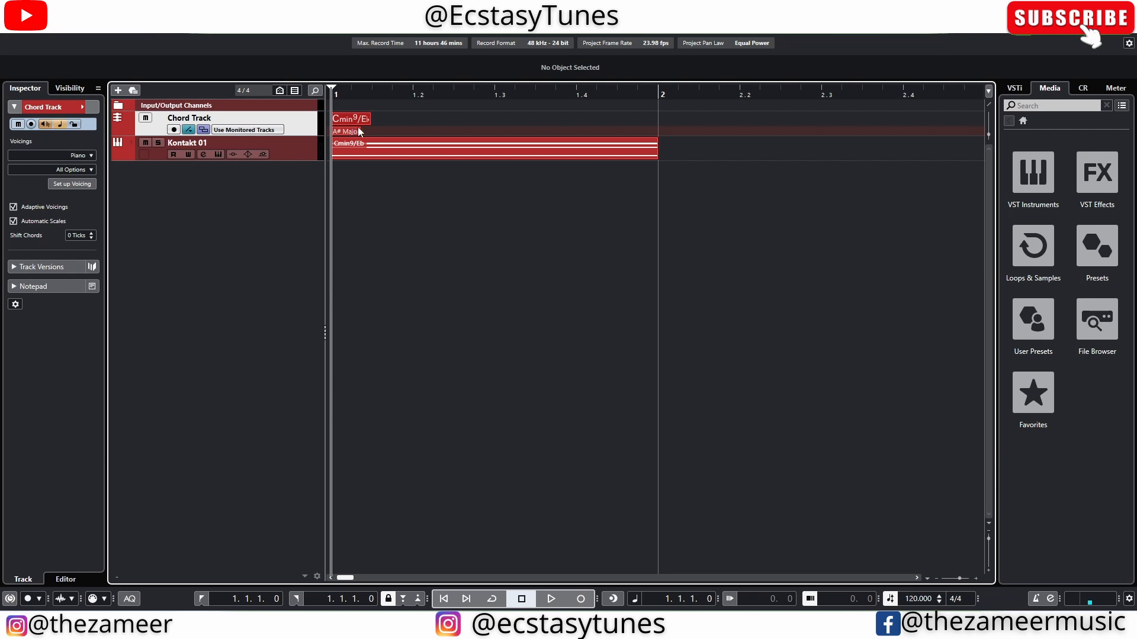
Step: Delete the Cmin9/Eb part from the Kontakt 01 track and audition the chord event with that track selected
click(424, 148)
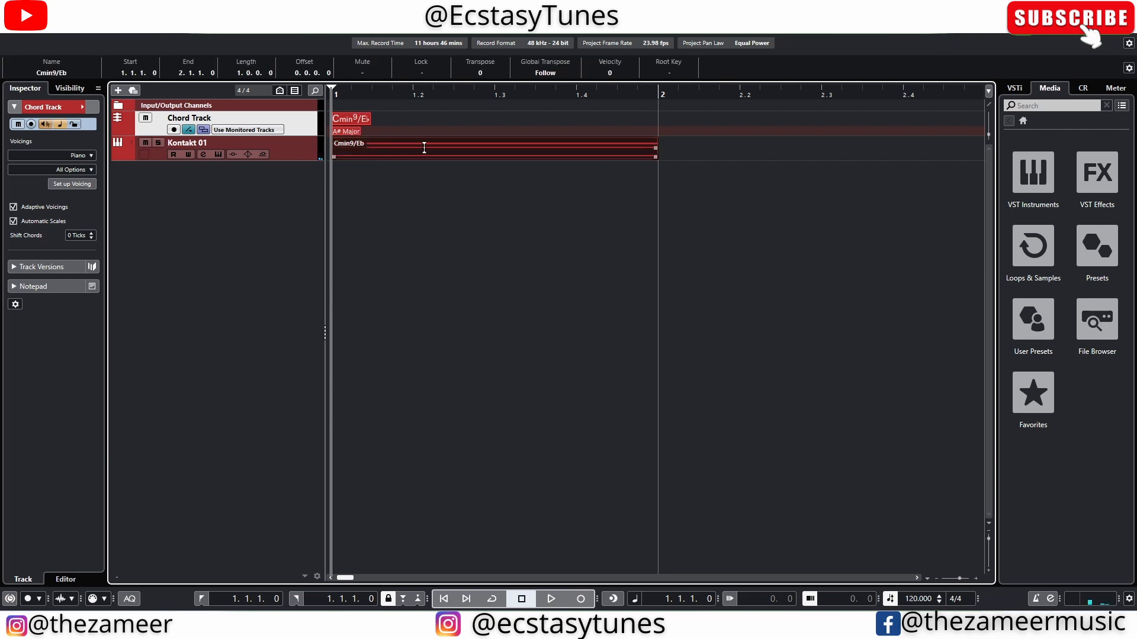
key(Delete)
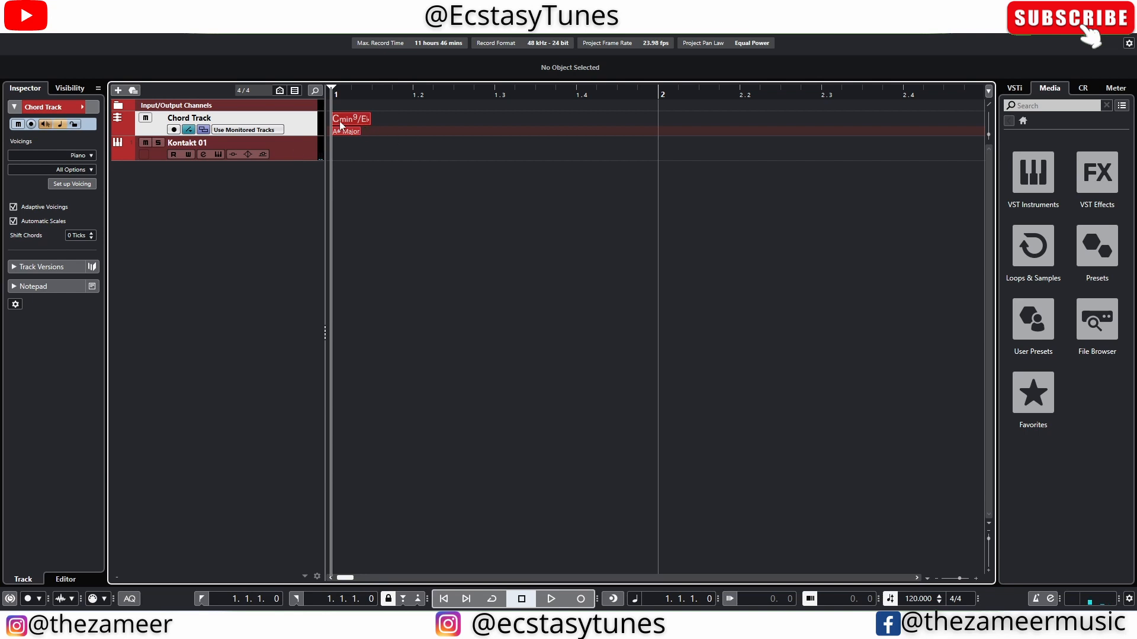
click(302, 155)
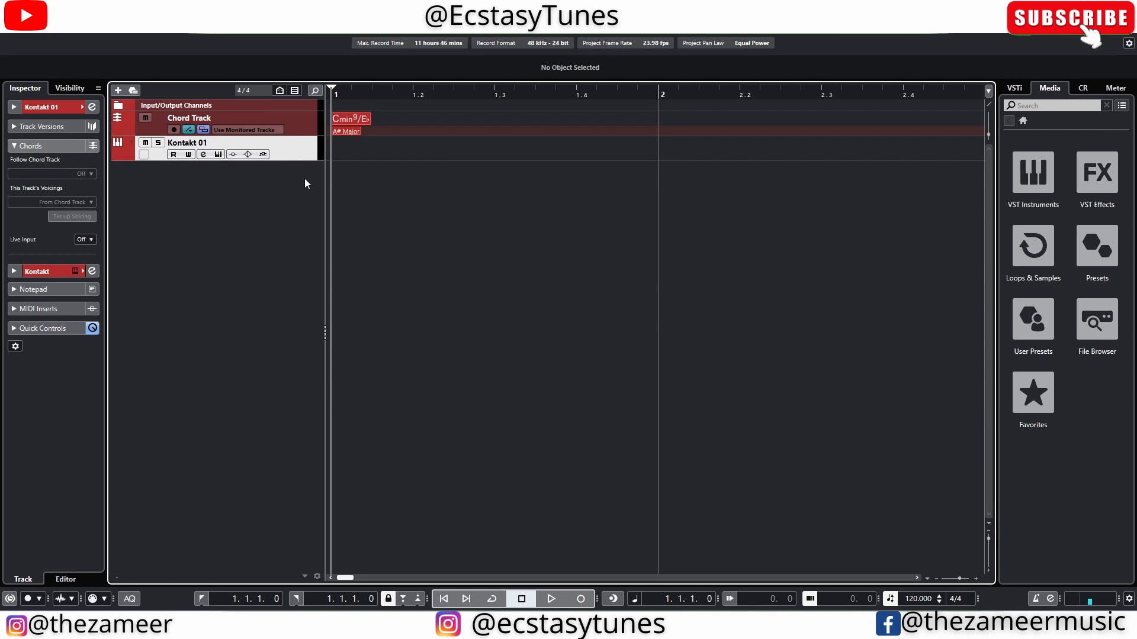
click(356, 125)
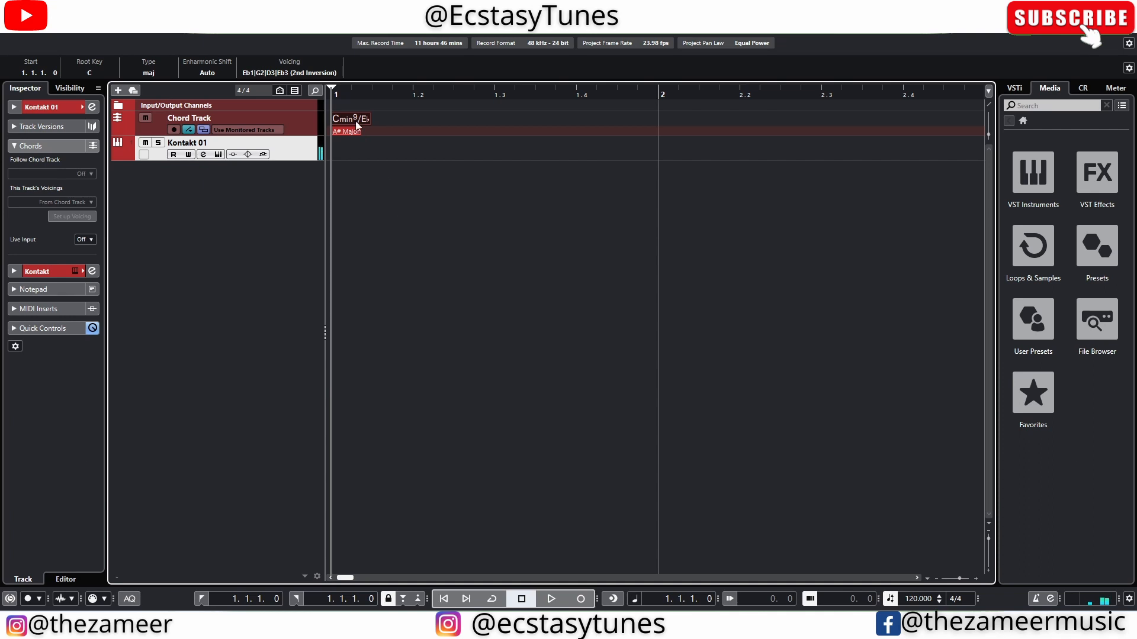
Step: Change the chord event at bar 1 to G minor 9 with an F bass
double_click(356, 122)
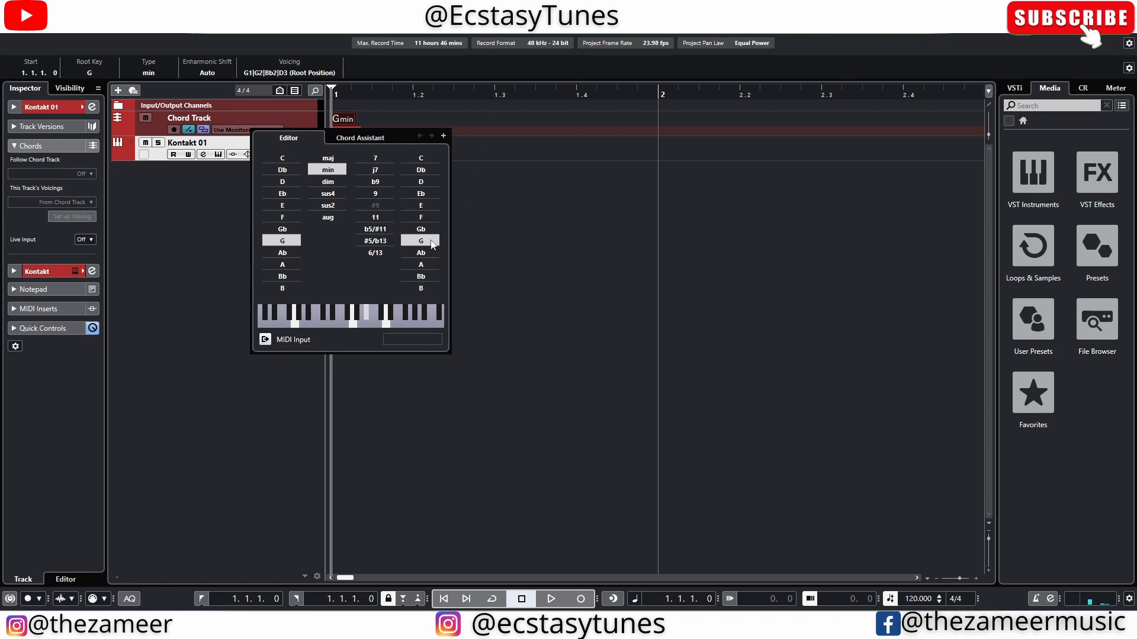
click(427, 222)
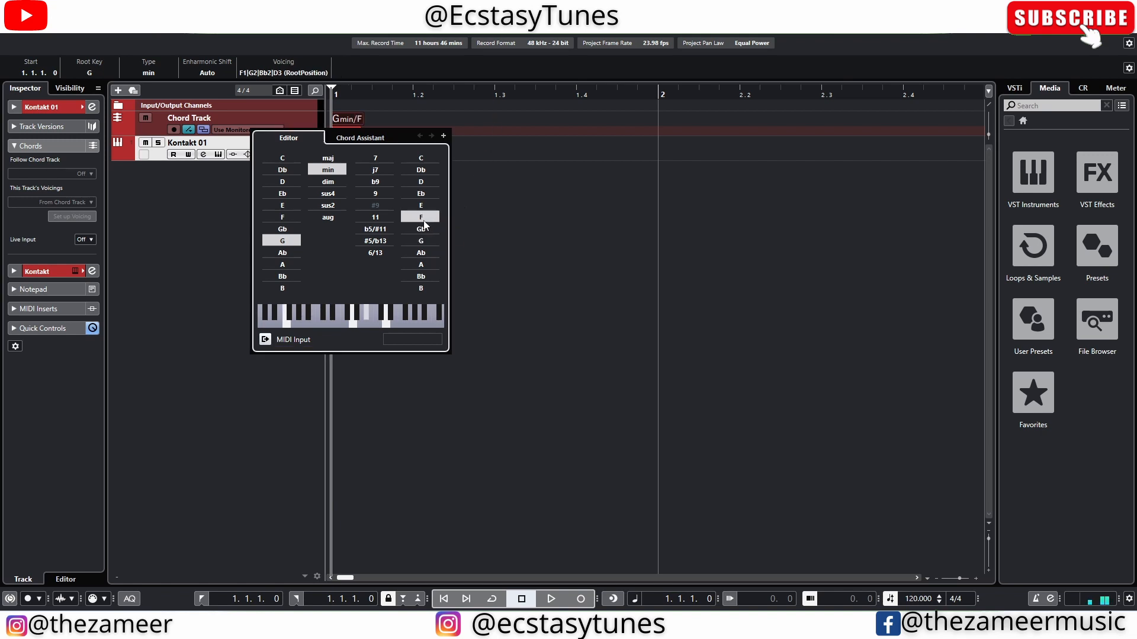
click(385, 195)
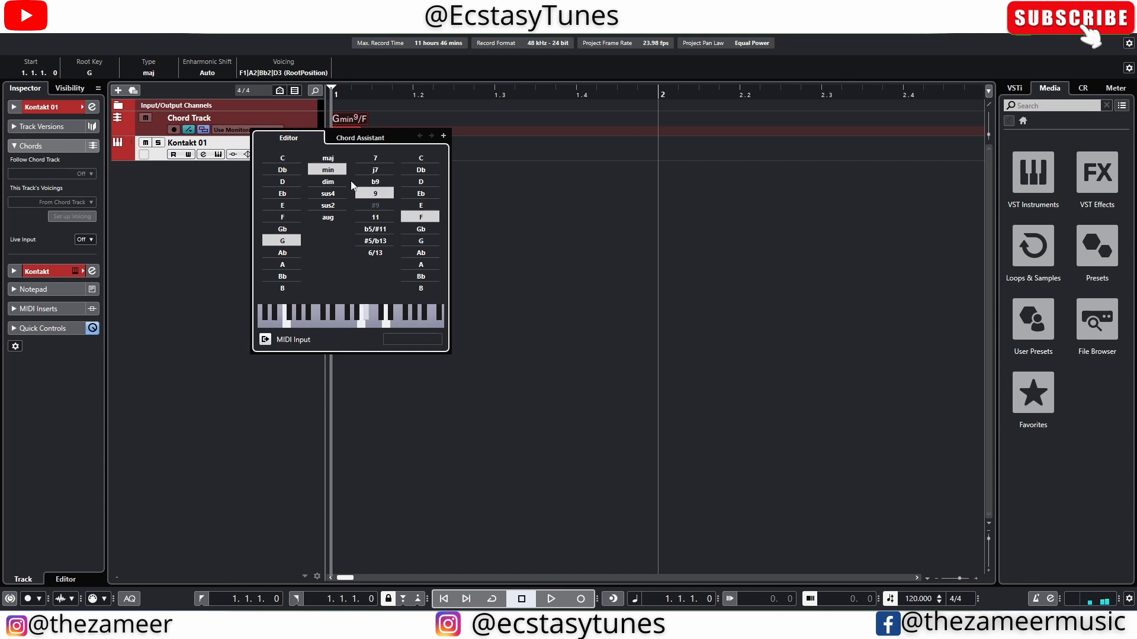
click(347, 123)
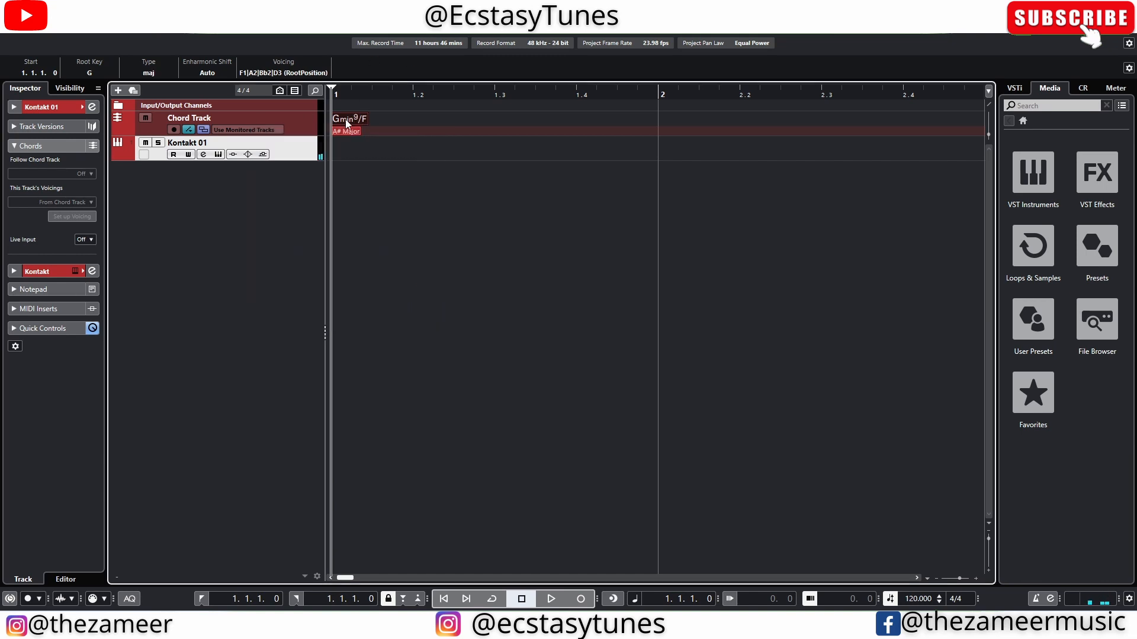
Step: Try placing the Gmin9/F chord on the Kontakt 01 track as a MIDI part, and undo the placement
click(347, 123)
drag(352, 126, 350, 150)
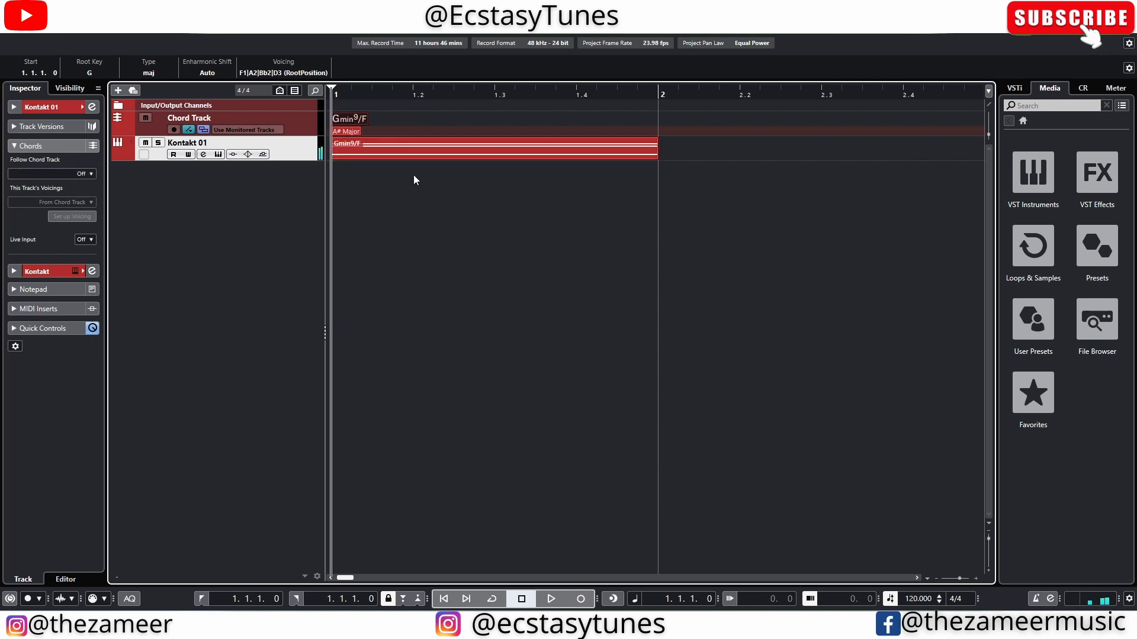
key(ctrl+z)
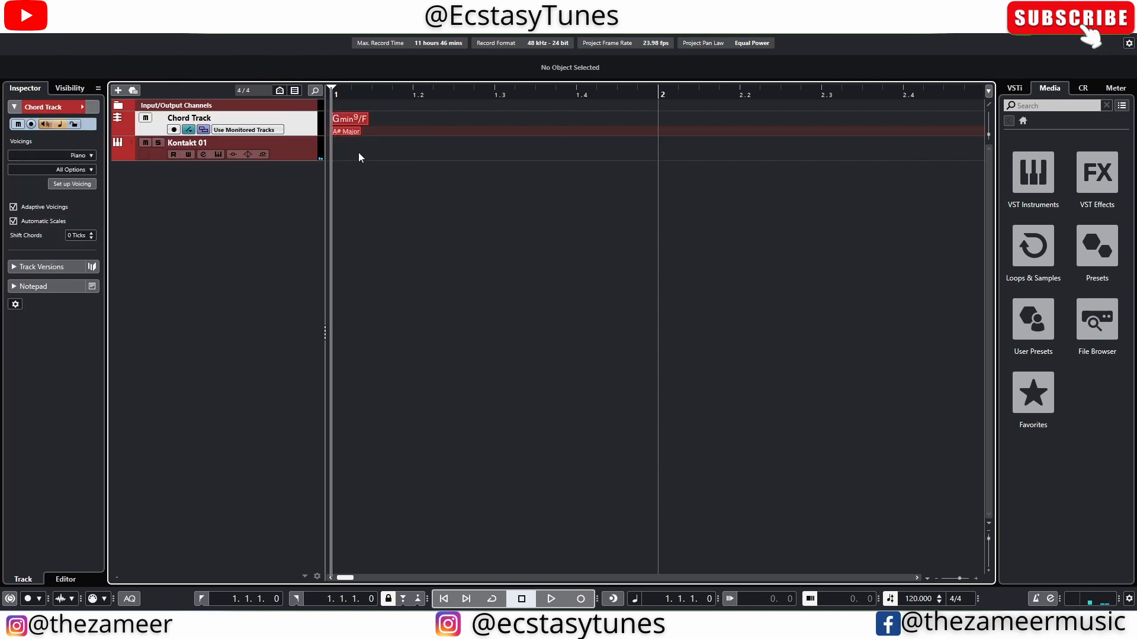
Step: Select the Kontakt 01 track and delete the Gmin9/F chord event from the Chord Track
click(302, 155)
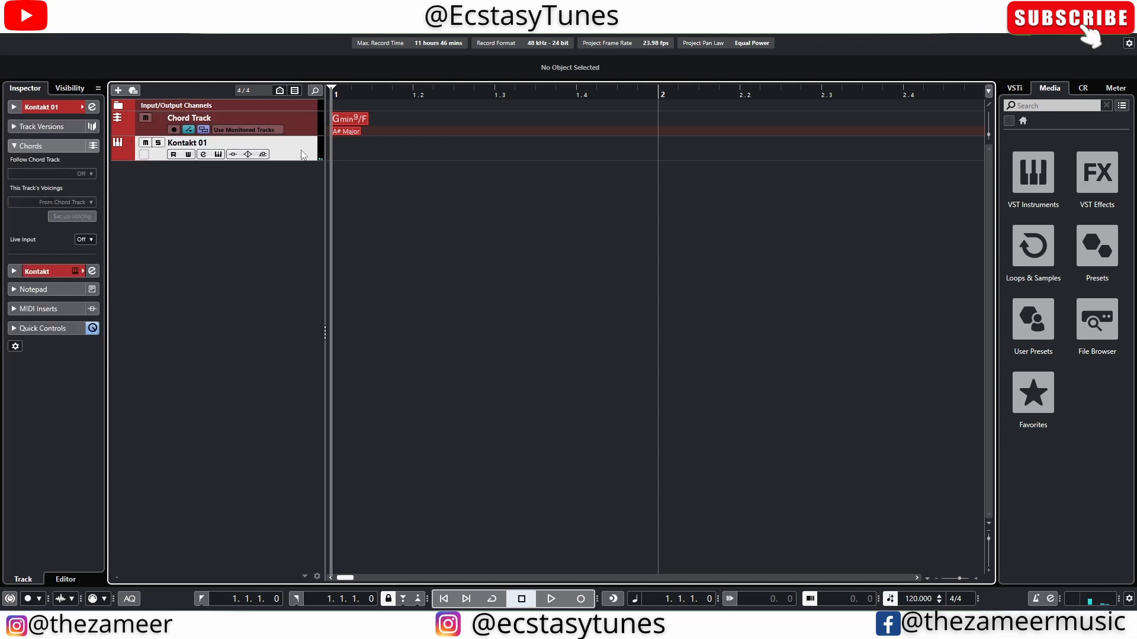
click(353, 129)
key(Delete)
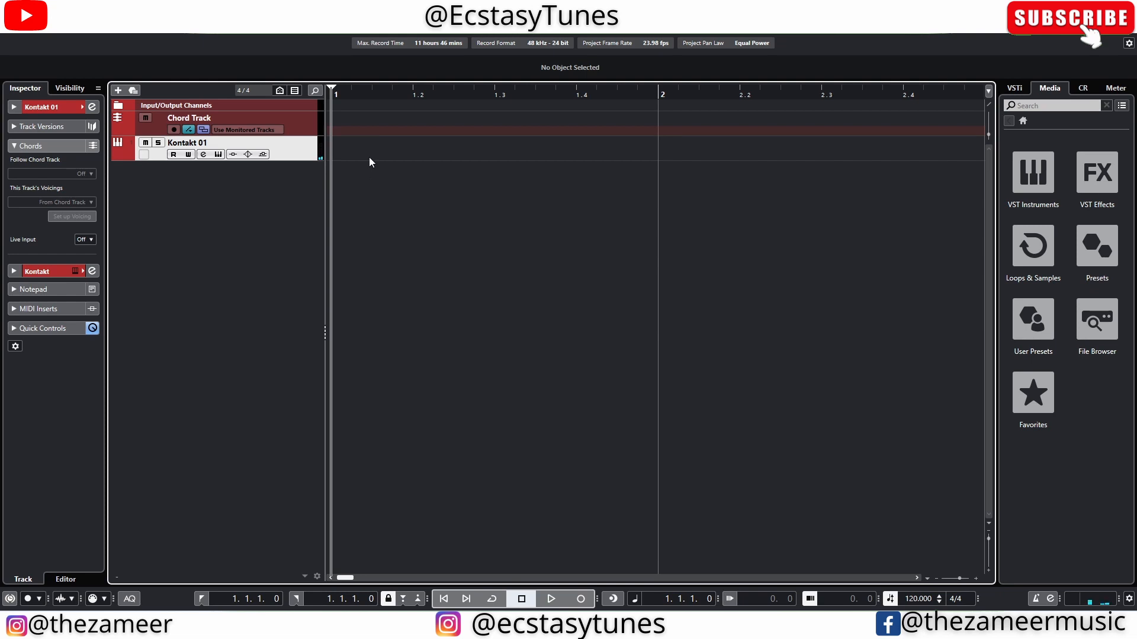
Step: Record a played chord progression as a MIDI part on the Kontakt 01 track and open the part in the Key Editor
key(KP_Multiply)
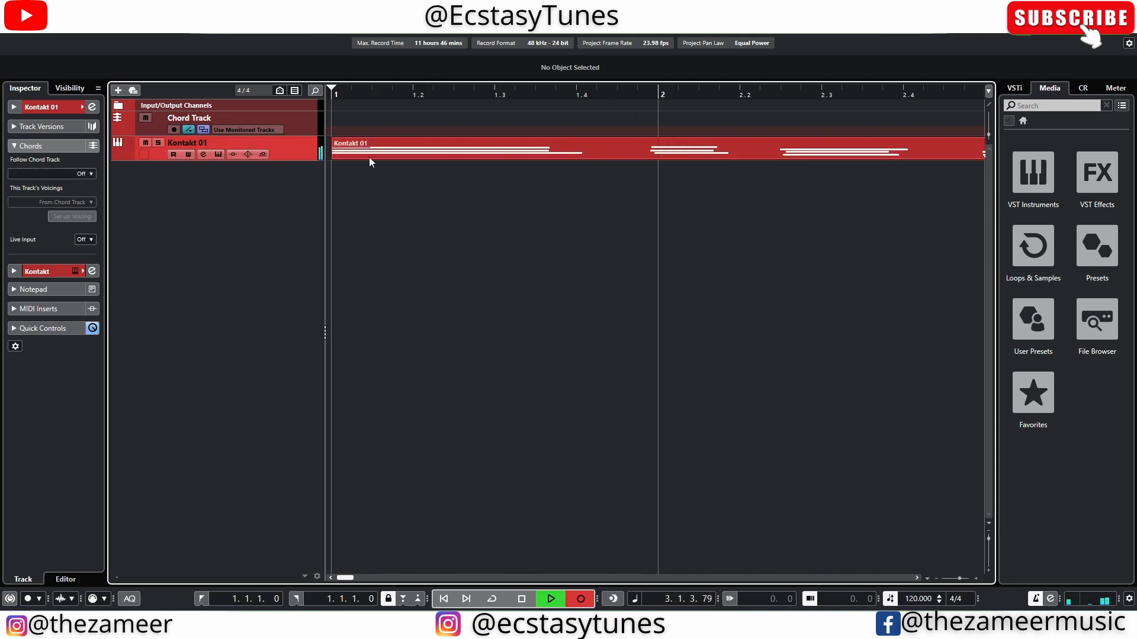
key(space)
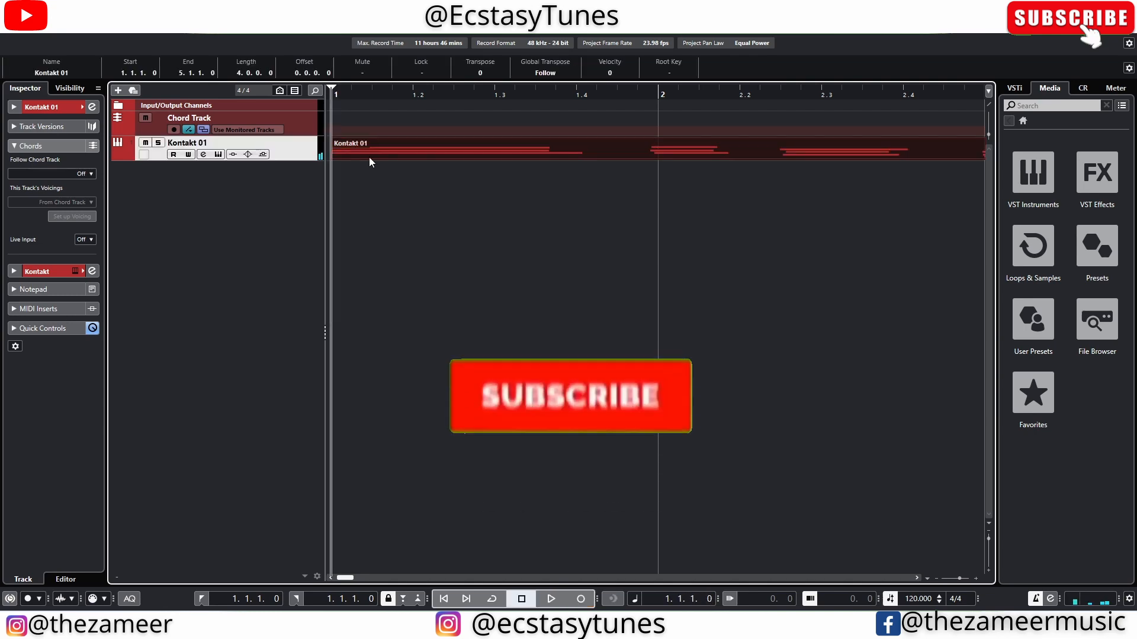
double_click(368, 158)
click(953, 373)
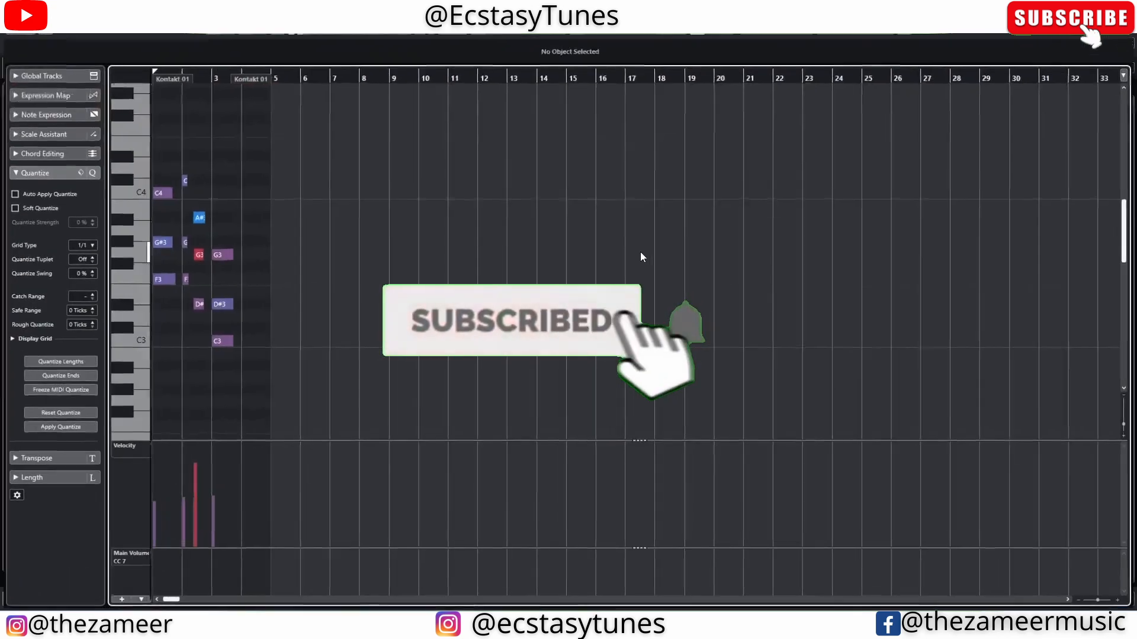
Step: Quantize all recorded notes to a 1/4 grid and play the part back
scroll(164, 317, up, 9)
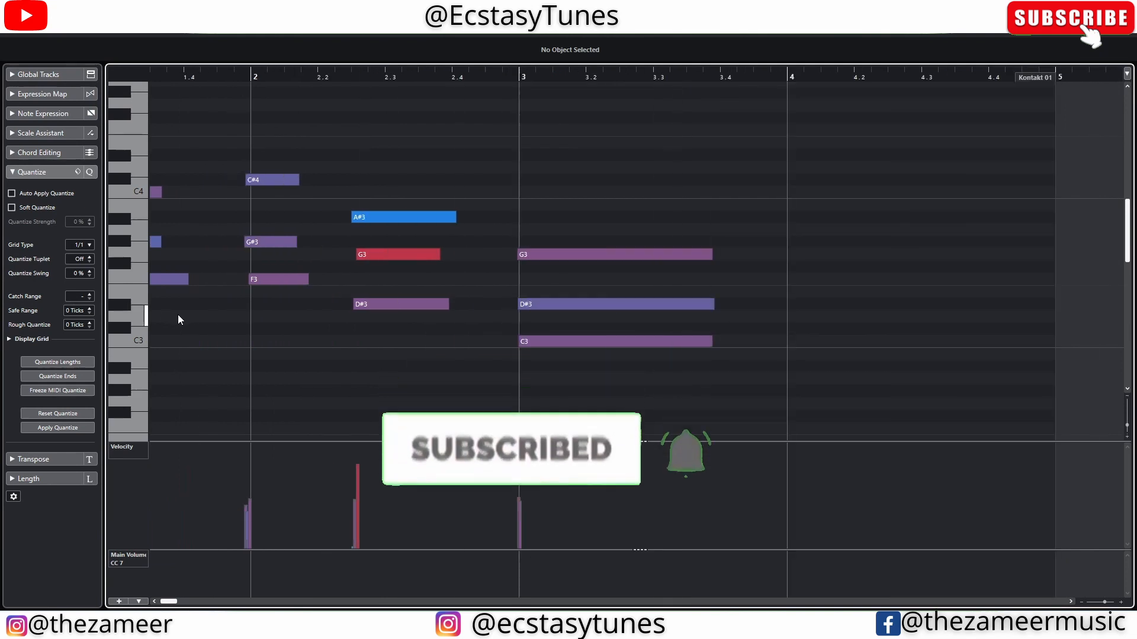
click(610, 32)
click(616, 83)
drag(803, 207, 1, 503)
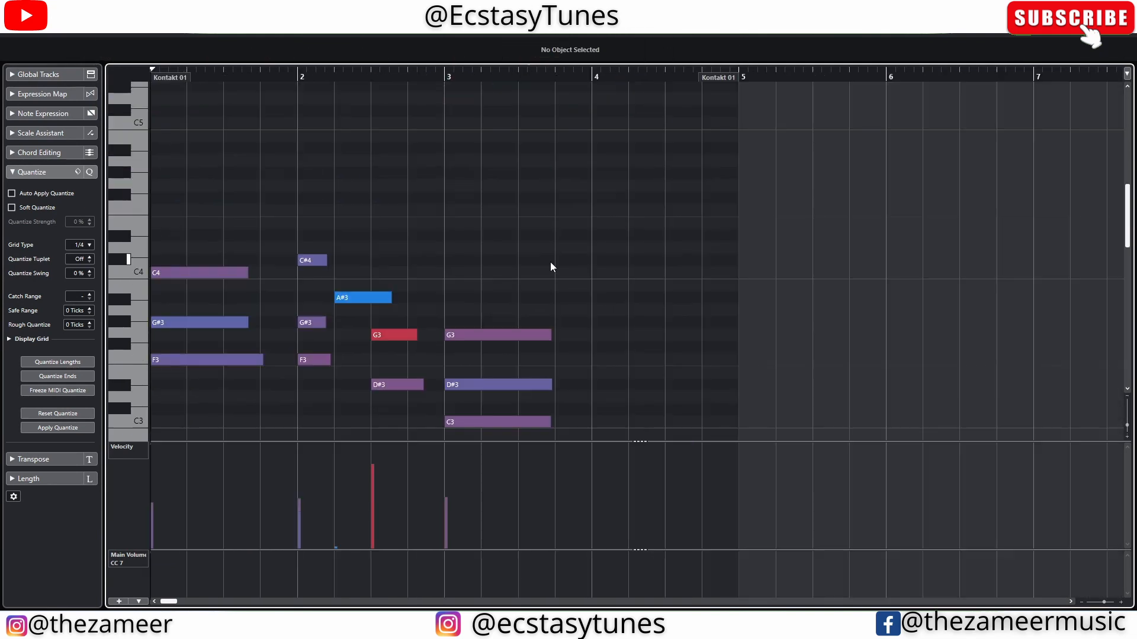
key(space)
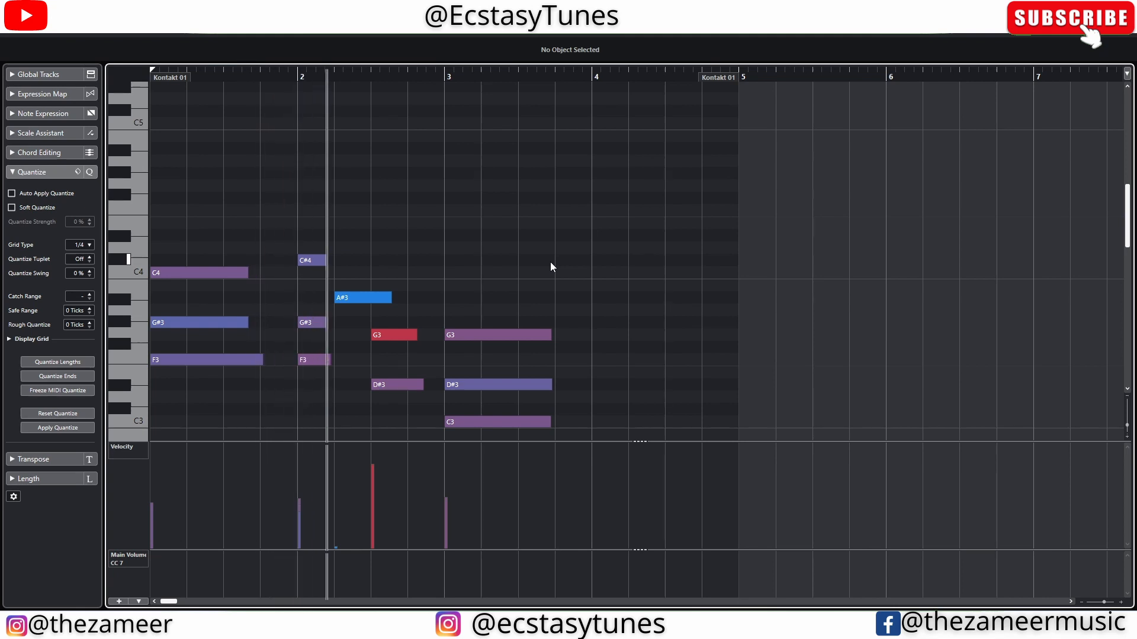
key(space)
Step: Requantize the A#3 note in bar 2 to a 1/8 grid so it starts an eighth before the G3 note
scroll(294, 293, up, 4)
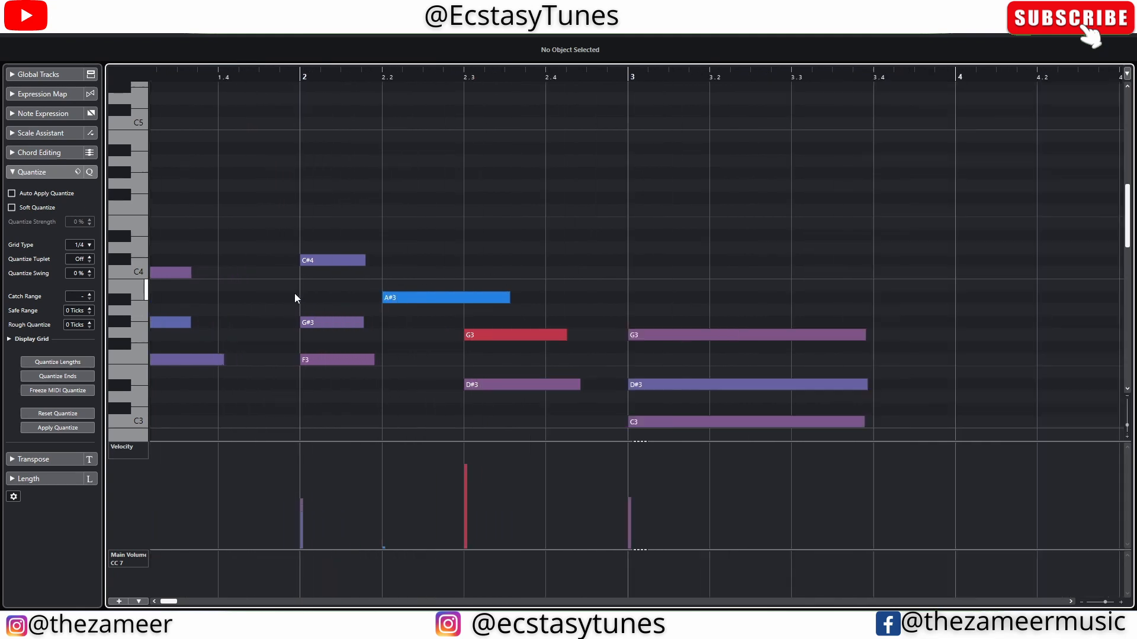
click(445, 296)
click(616, 42)
click(622, 96)
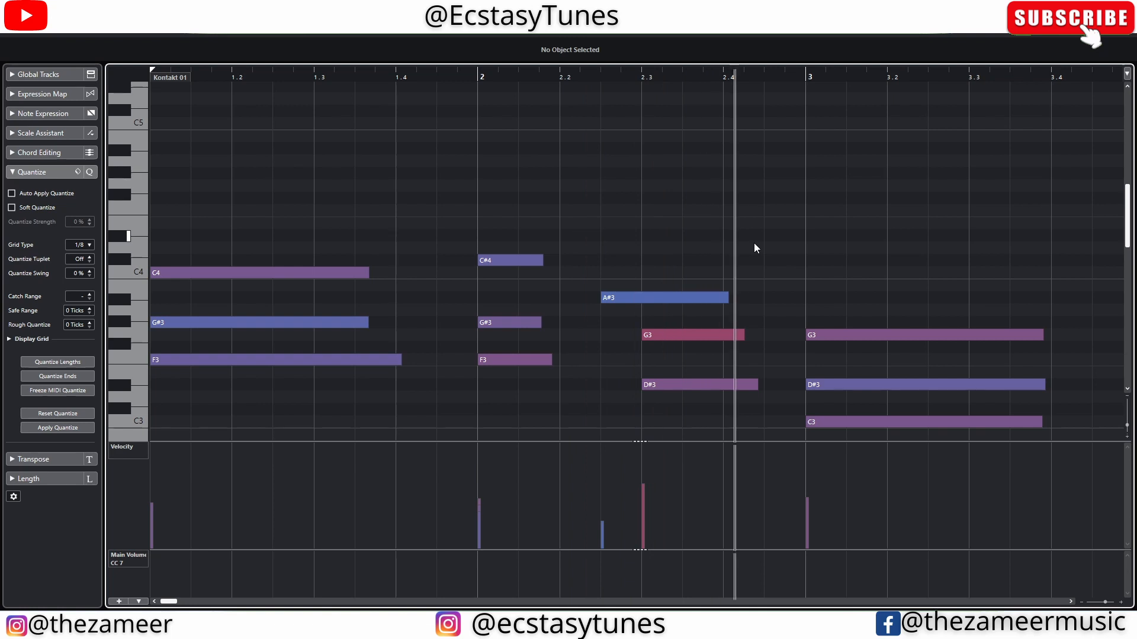
Step: Lengthen all notes together until the bar 2 F3 note reaches the start of A#3, and play the part
key(g)
drag(691, 92, 121, 366)
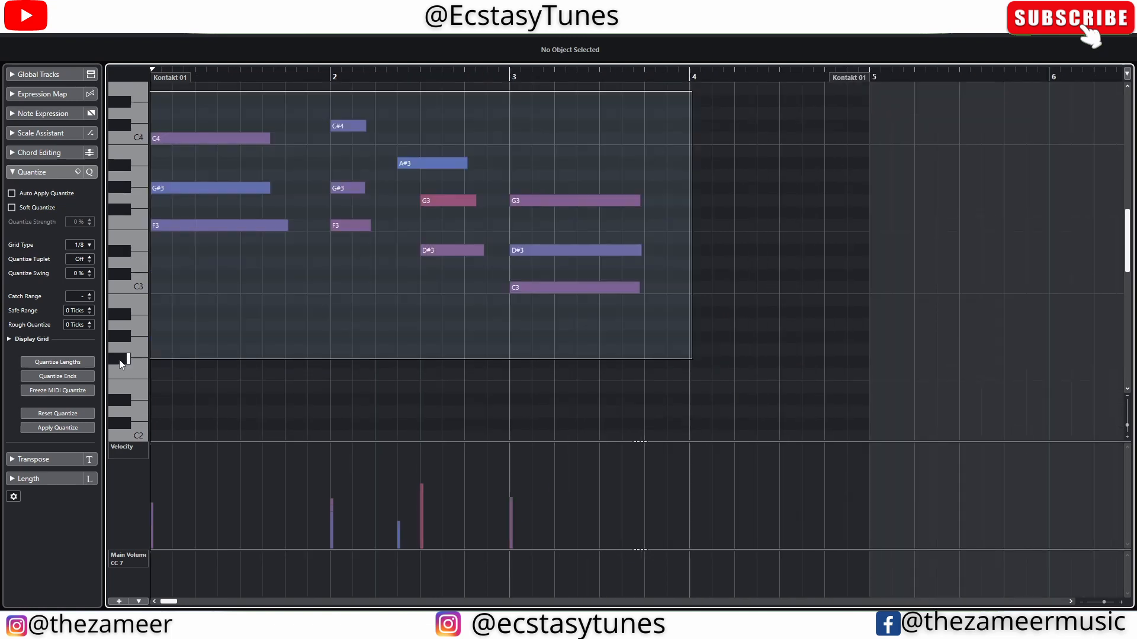
drag(367, 228, 400, 229)
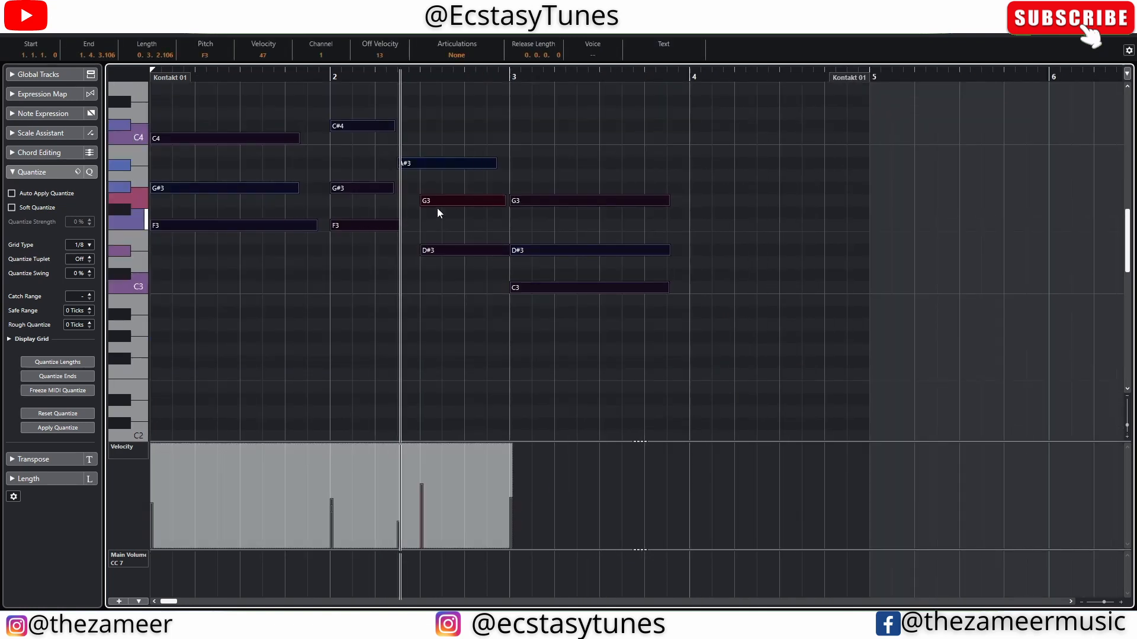
click(685, 117)
key(space)
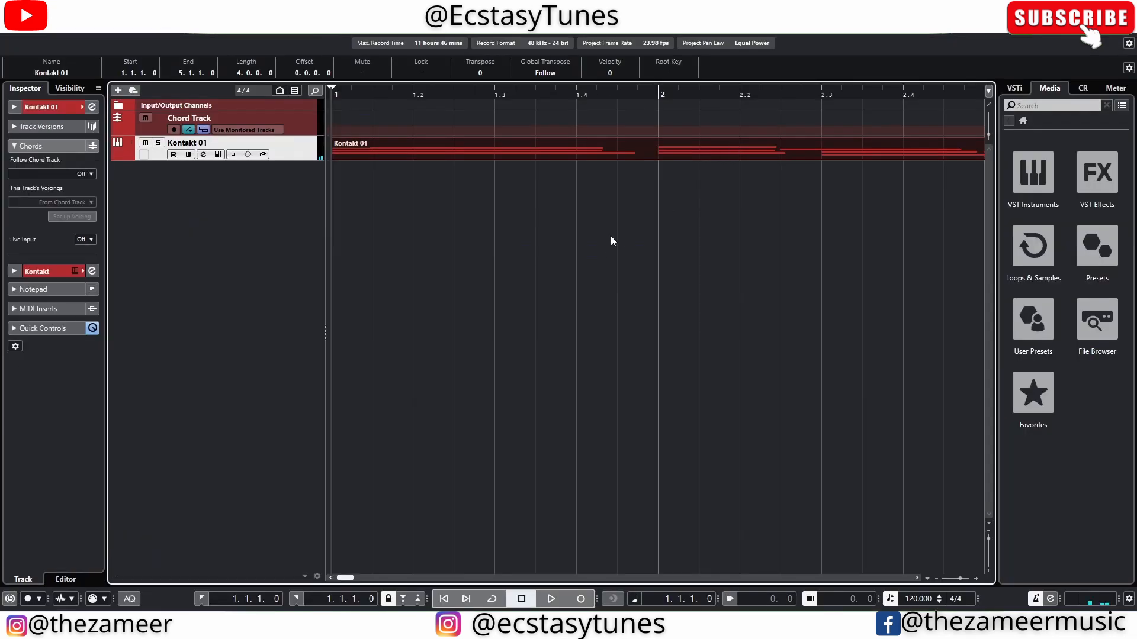
Step: Trim the empty last bar from the end of the Kontakt 01 part so it ends at bar 4
key(g)
key(g)
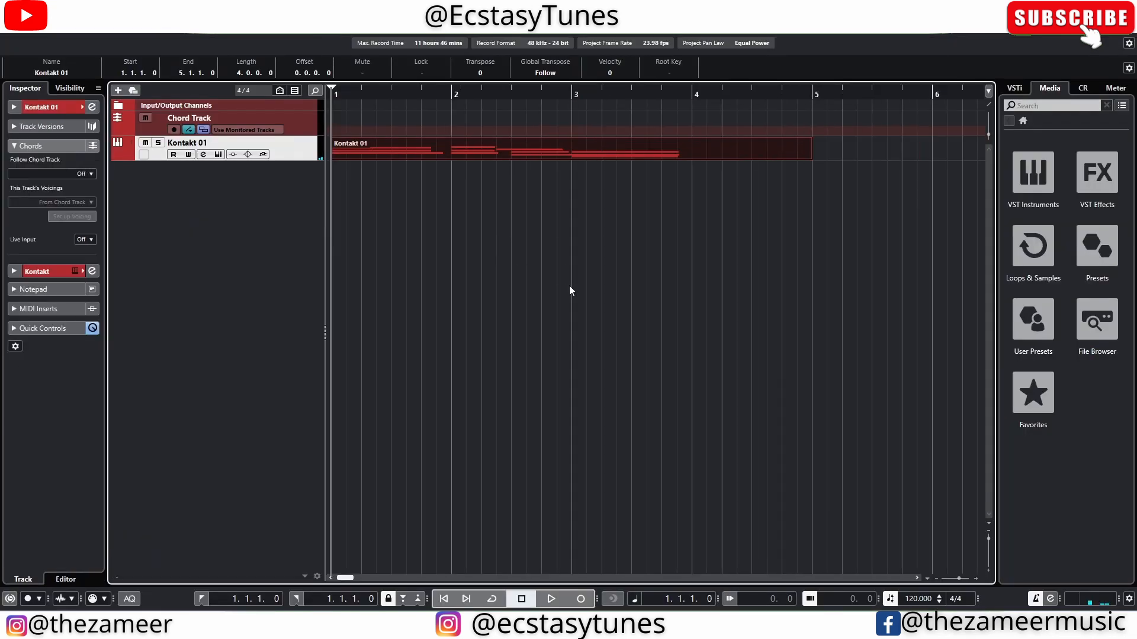
click(769, 171)
click(700, 154)
click(691, 93)
key(d)
click(713, 191)
Step: Create chord events from the Kontakt 01 part with bass notes, tensions, arpeggio detection and sustain pedal interpretation enabled
click(437, 94)
click(463, 152)
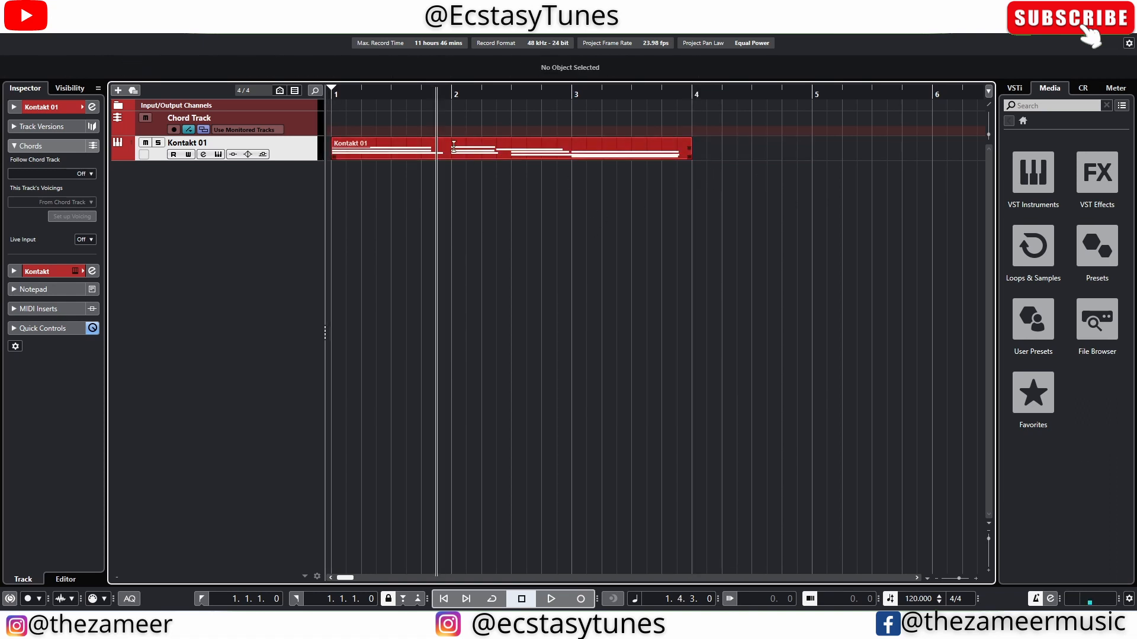
right_click(453, 147)
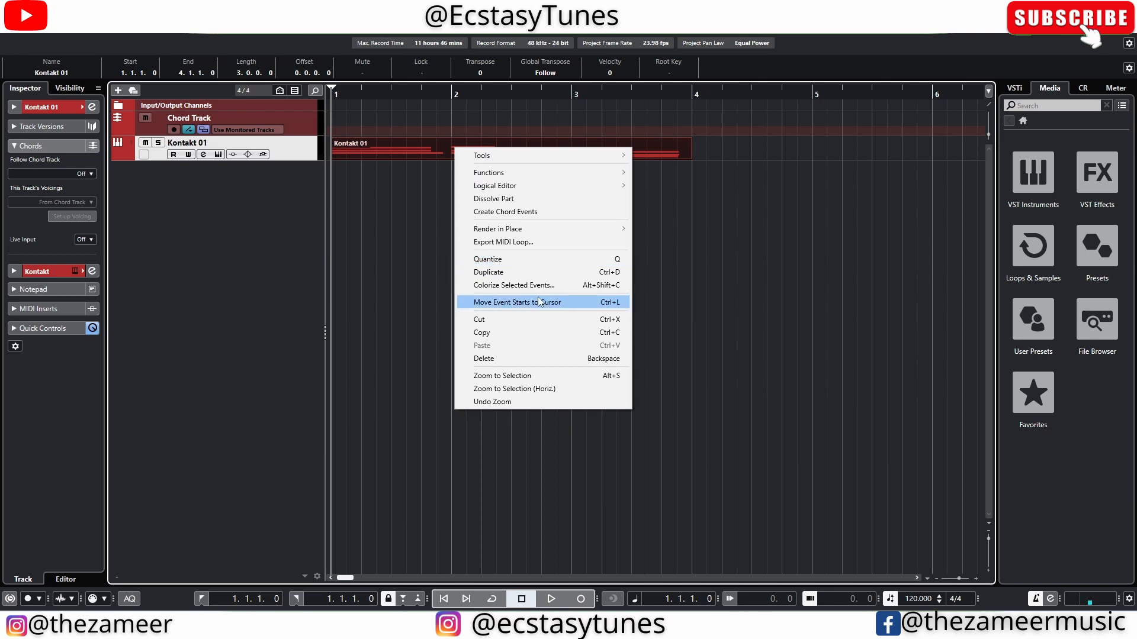
click(507, 212)
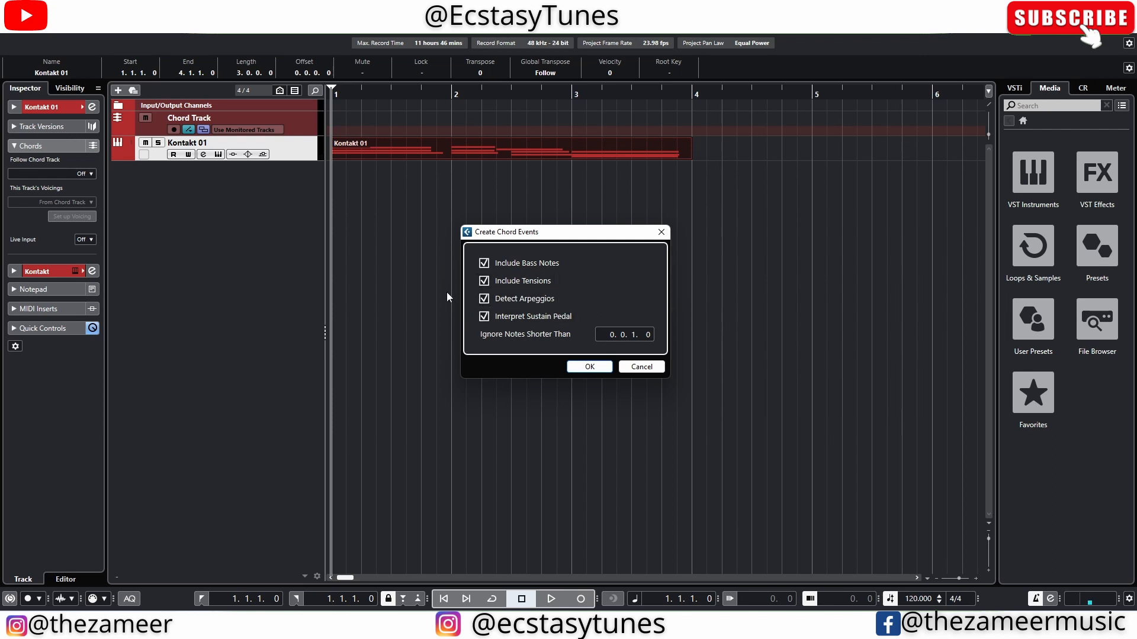
click(586, 367)
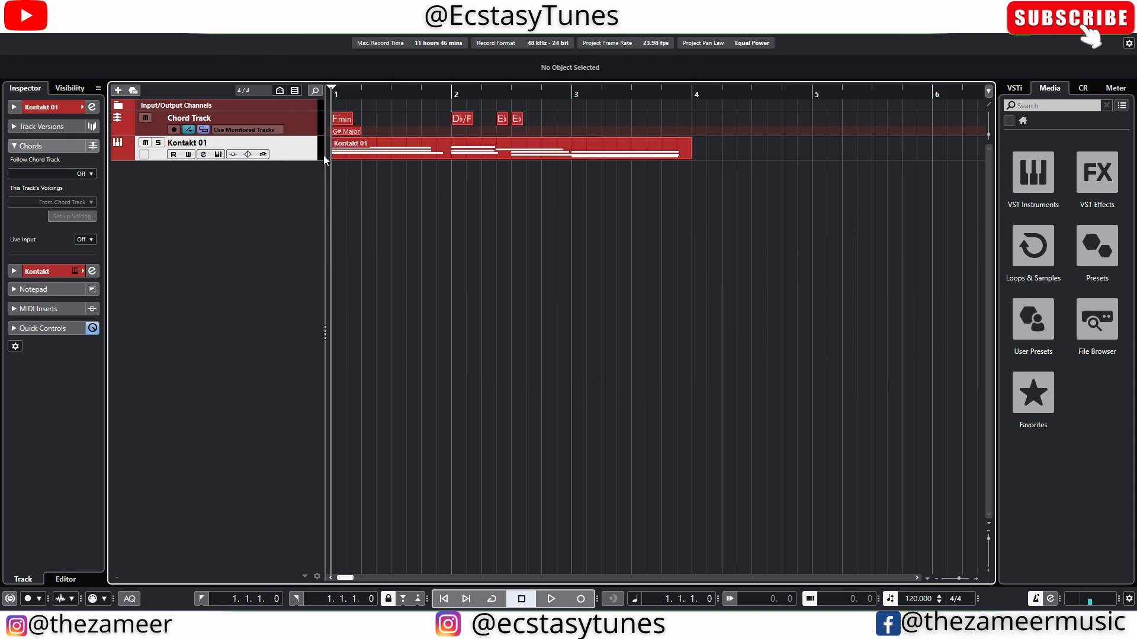
Step: Increase the heights of the Kontakt 01 track and the Chord Track to enlarge the notes and chord symbols
drag(311, 161, 311, 233)
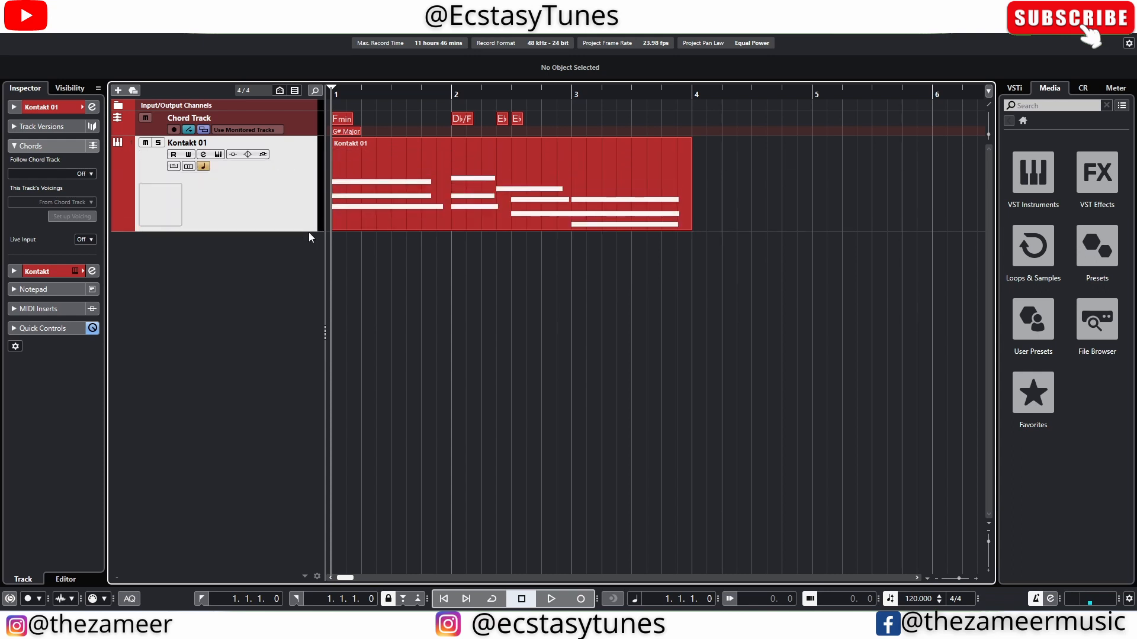
click(311, 124)
drag(311, 135, 312, 194)
Step: Open the Kontakt 01 part in a separate Key Editor window and show the Chord Track above its notes
double_click(386, 281)
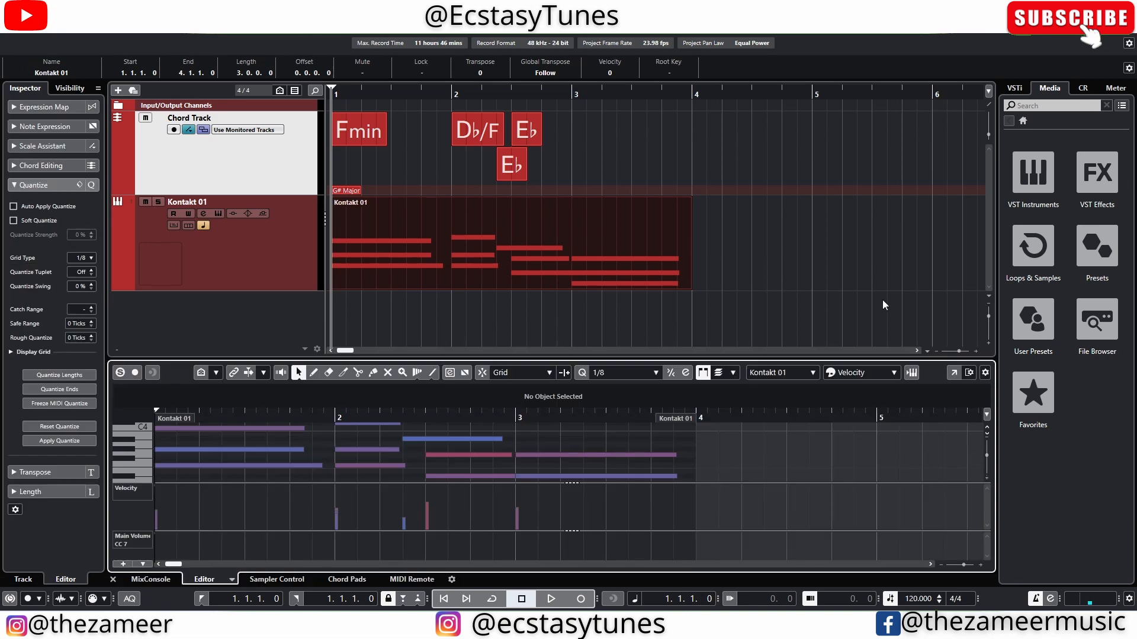
click(954, 373)
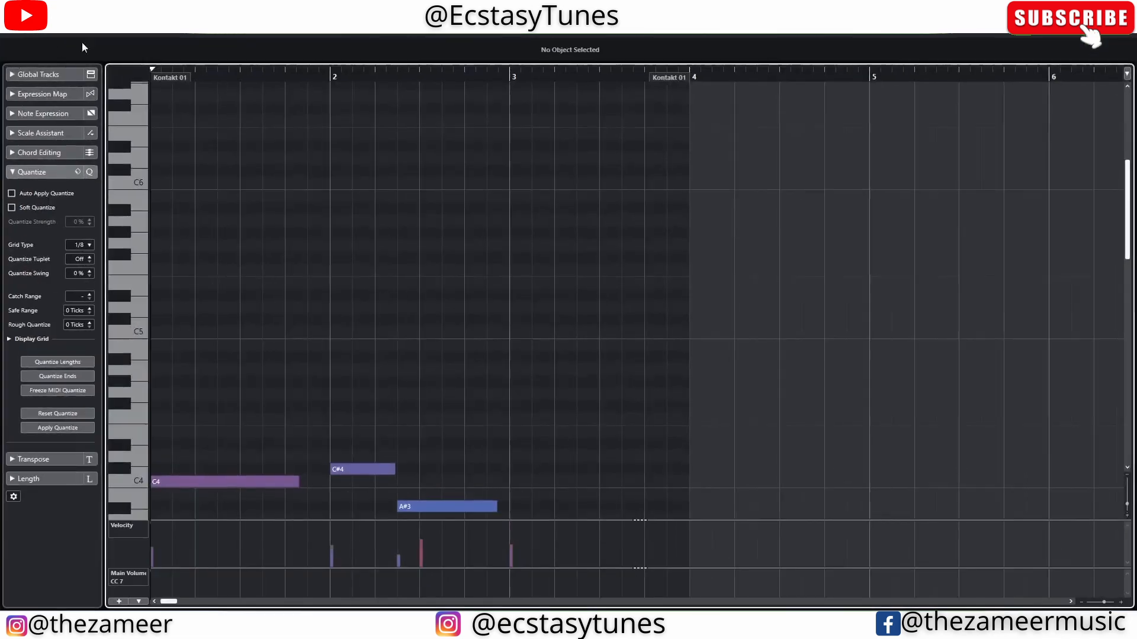
click(34, 75)
click(14, 90)
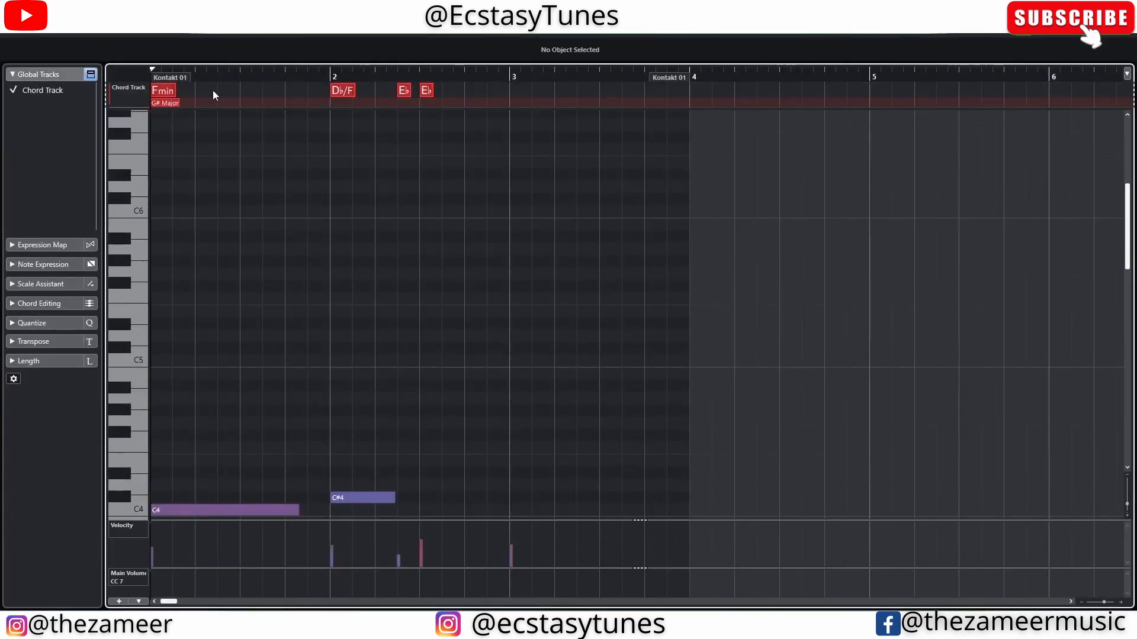
Step: Compare the bar 1 and bar 2 chord notes with their Fmin and D♭/F chord events
scroll(256, 265, down, 5)
scroll(255, 262, up, 5)
drag(237, 243, 194, 453)
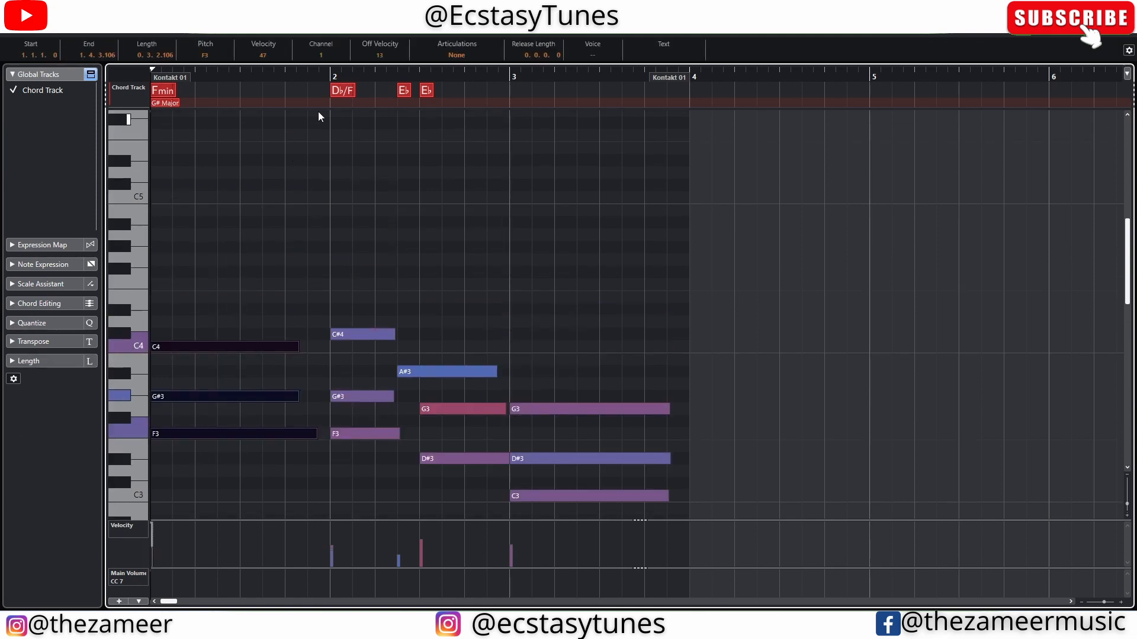
drag(351, 276, 373, 471)
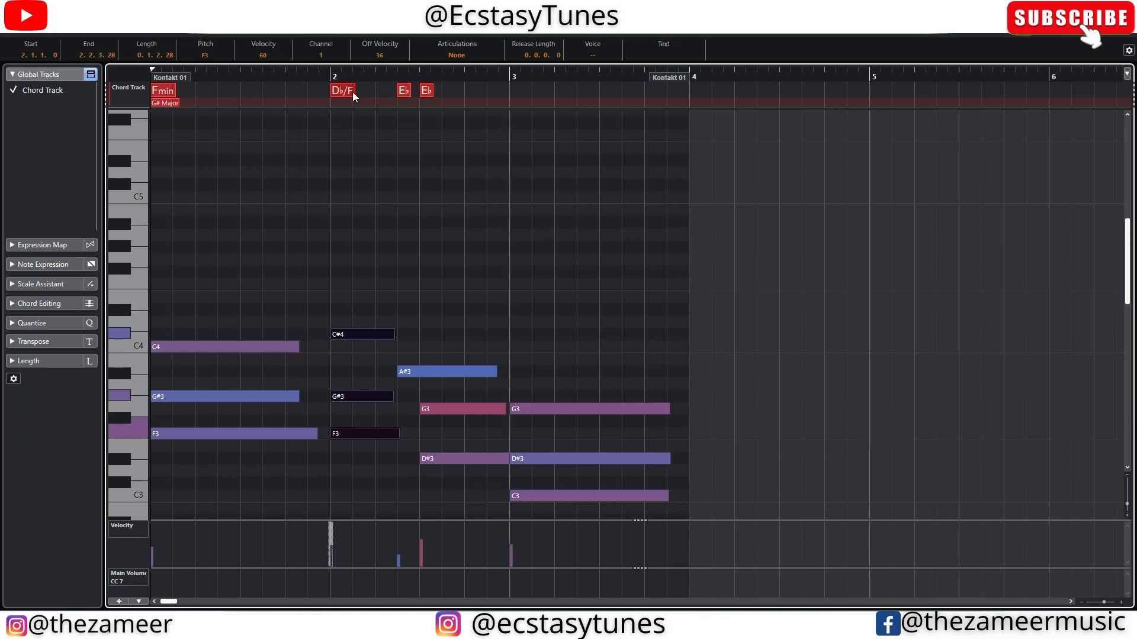
click(361, 431)
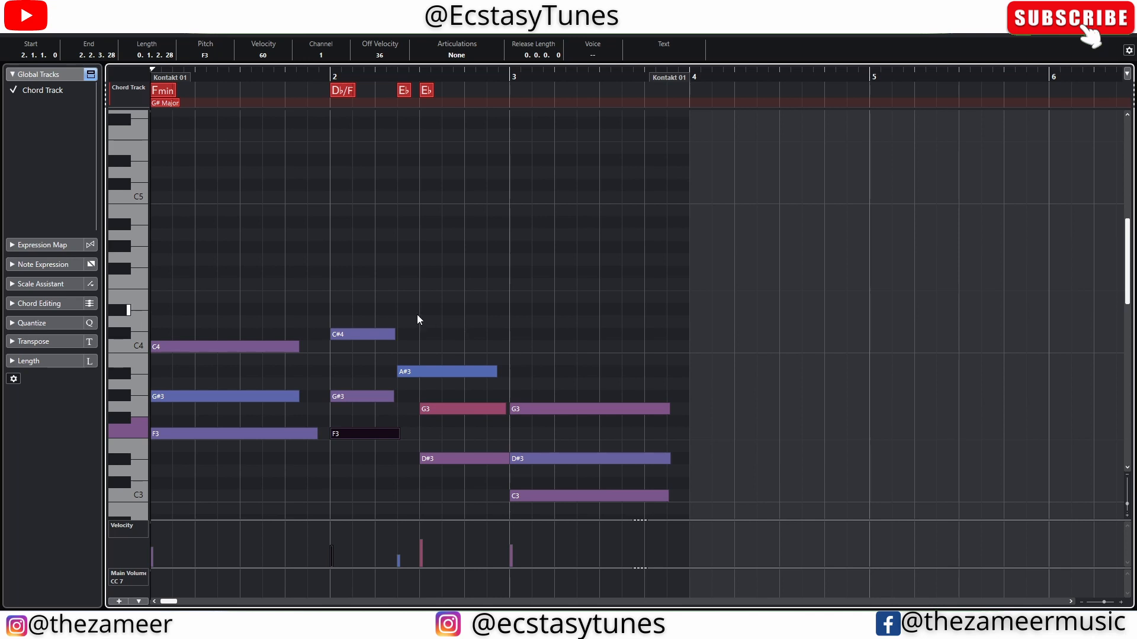
Step: Examine the A#3, G3 and D#3 notes in bar 2 against the two E♭ chord events
scroll(400, 352, up, 5)
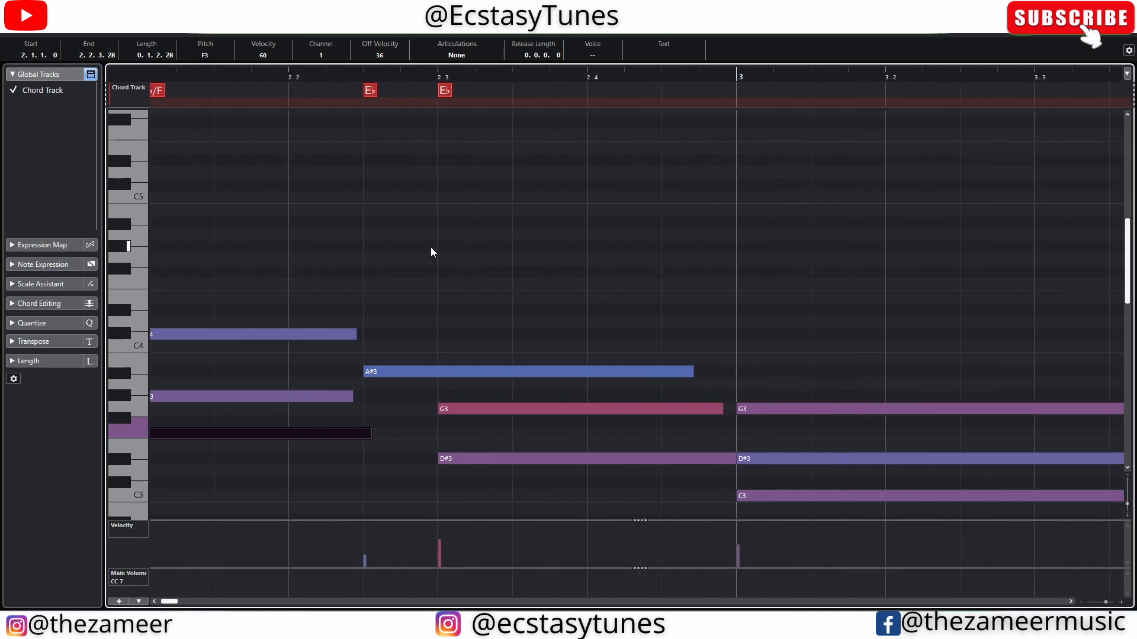
key(Right)
drag(406, 334, 412, 406)
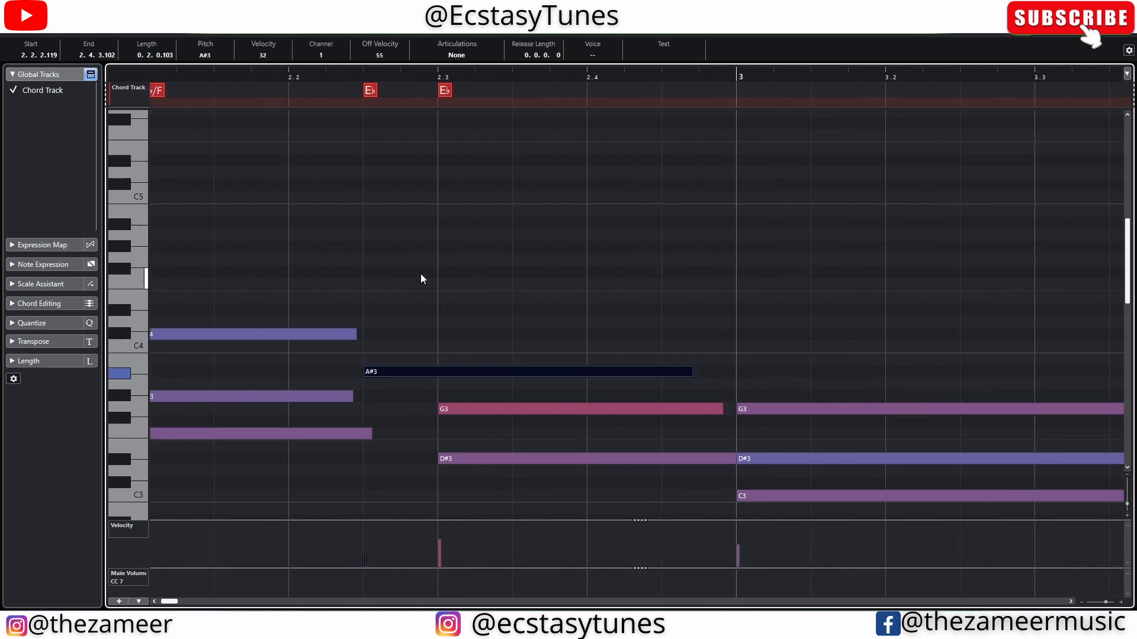
drag(401, 346, 397, 385)
click(369, 91)
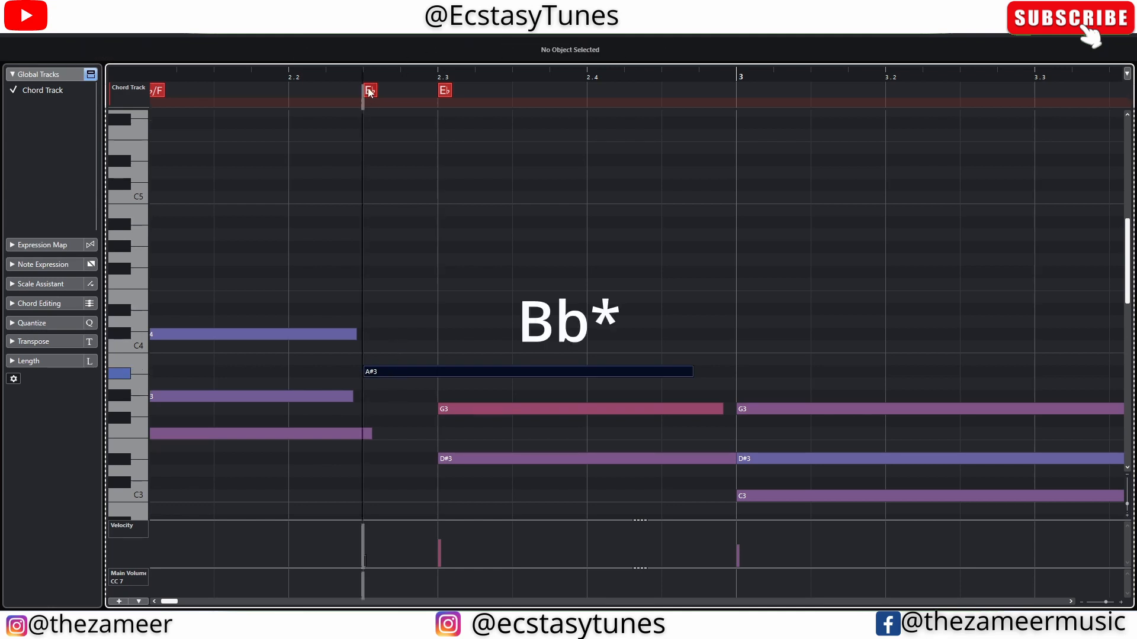
click(431, 244)
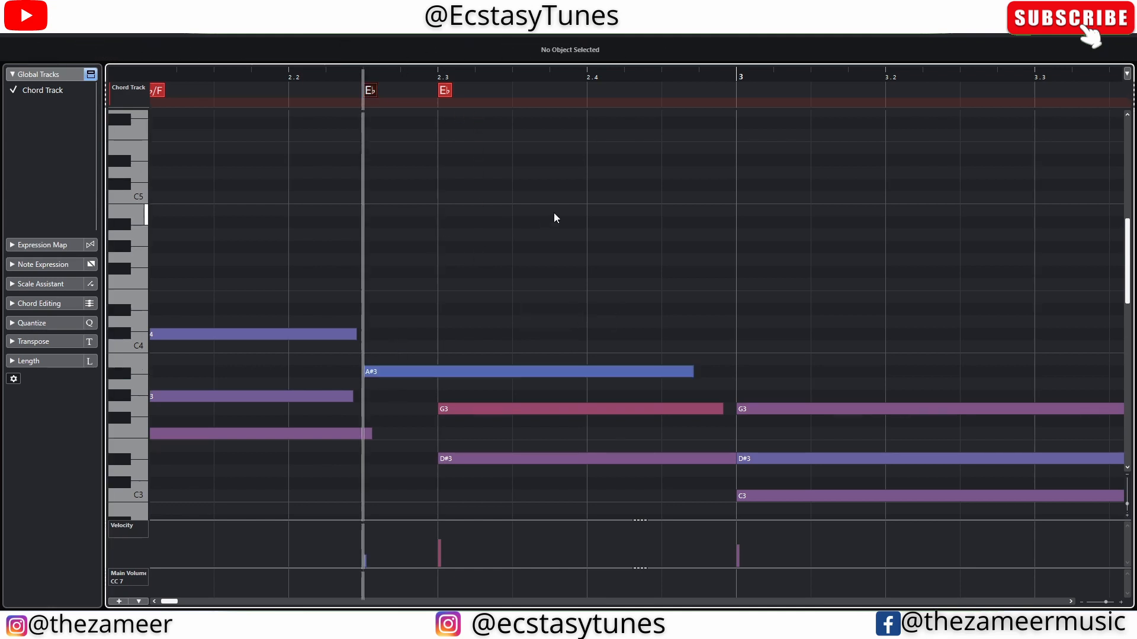
scroll(553, 212, down, 2)
scroll(586, 230, up, 2)
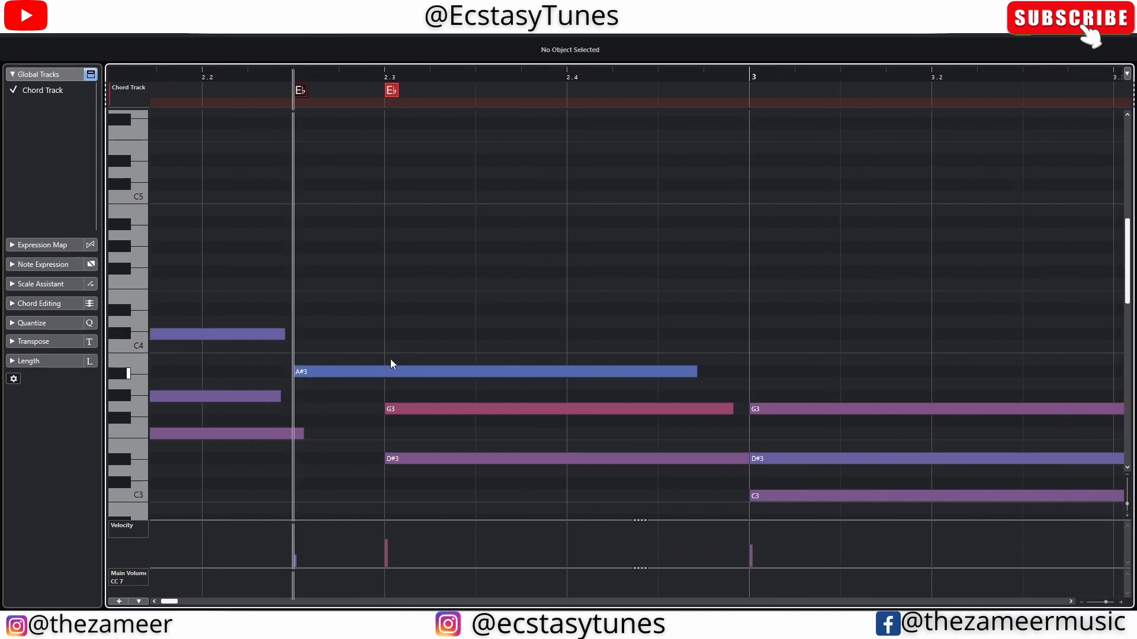
drag(439, 434, 352, 250)
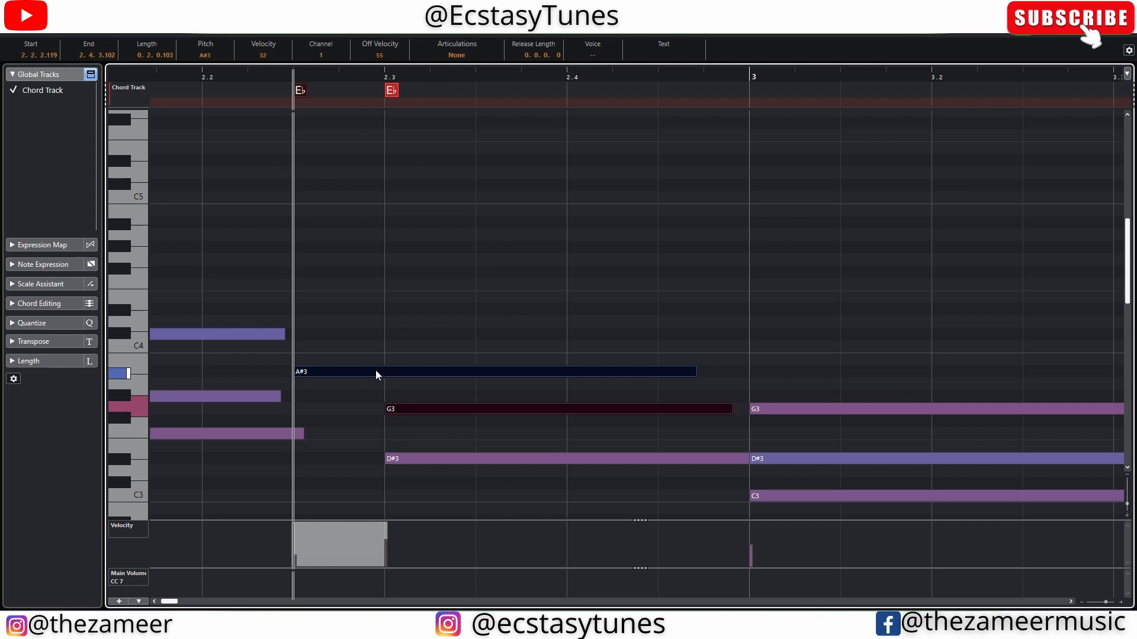
click(402, 244)
drag(424, 251, 438, 462)
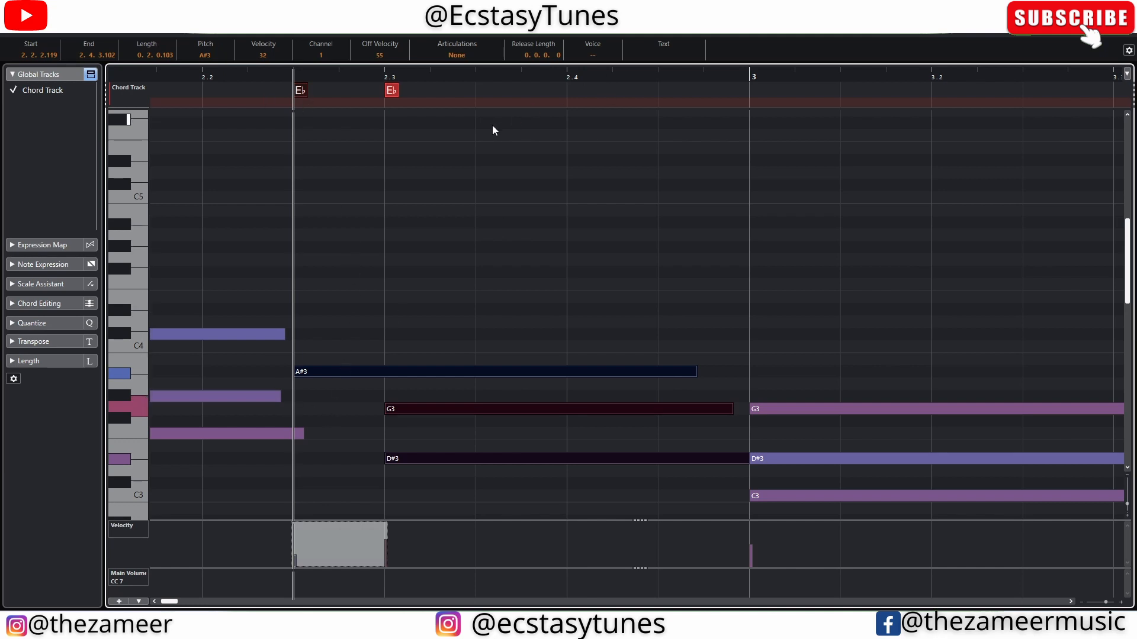
Step: Check the C3, D#3 and G3 notes in bar 3 against the Chord Track and close the Key Editor
scroll(493, 127, down, 3)
scroll(747, 181, down, 3)
drag(695, 242, 691, 420)
scroll(648, 272, down, 3)
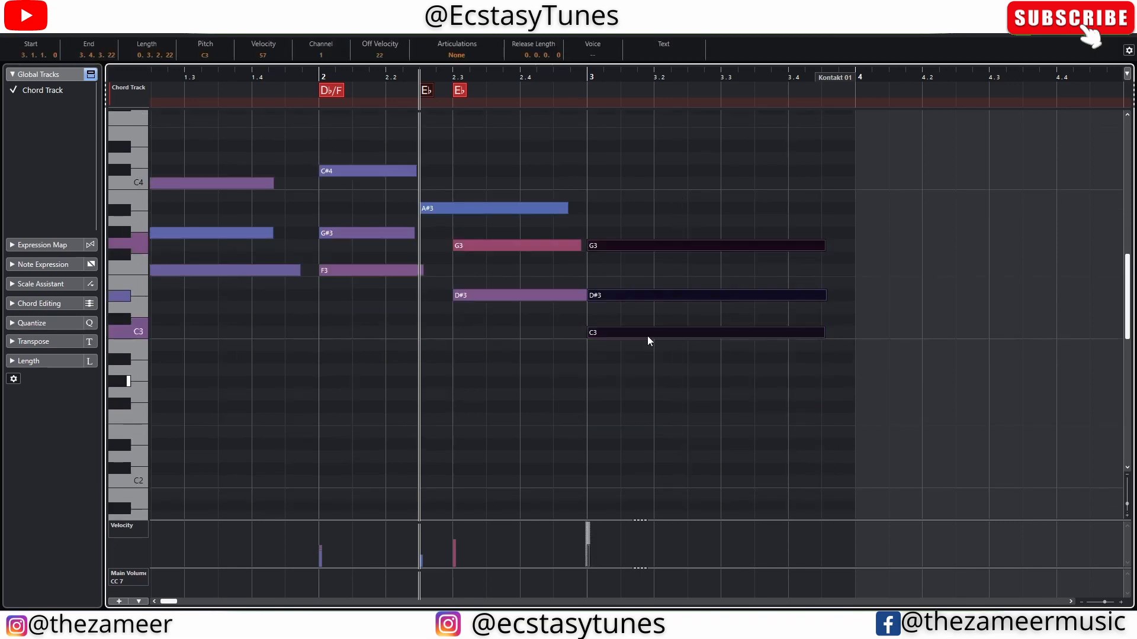
drag(681, 175, 675, 390)
key(Return)
Step: Create chord events from only the bar 3 segment of the Kontakt 01 part, splitting it off temporarily at bar 3
scroll(563, 146, up, 5)
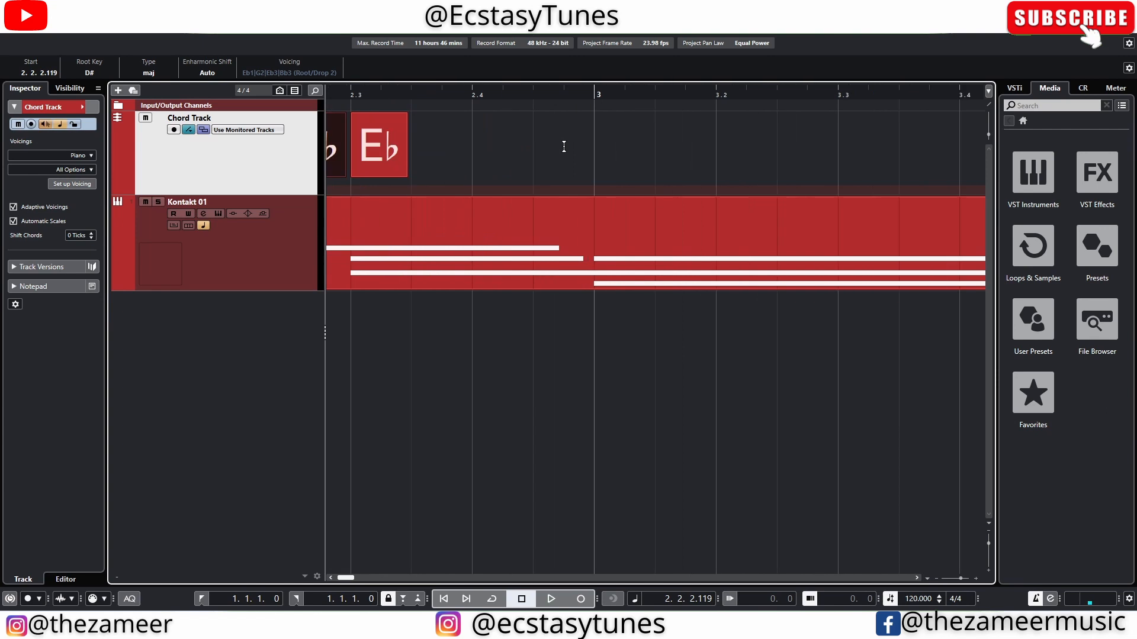
scroll(563, 145, down, 2)
drag(585, 226, 905, 233)
drag(750, 248, 760, 156)
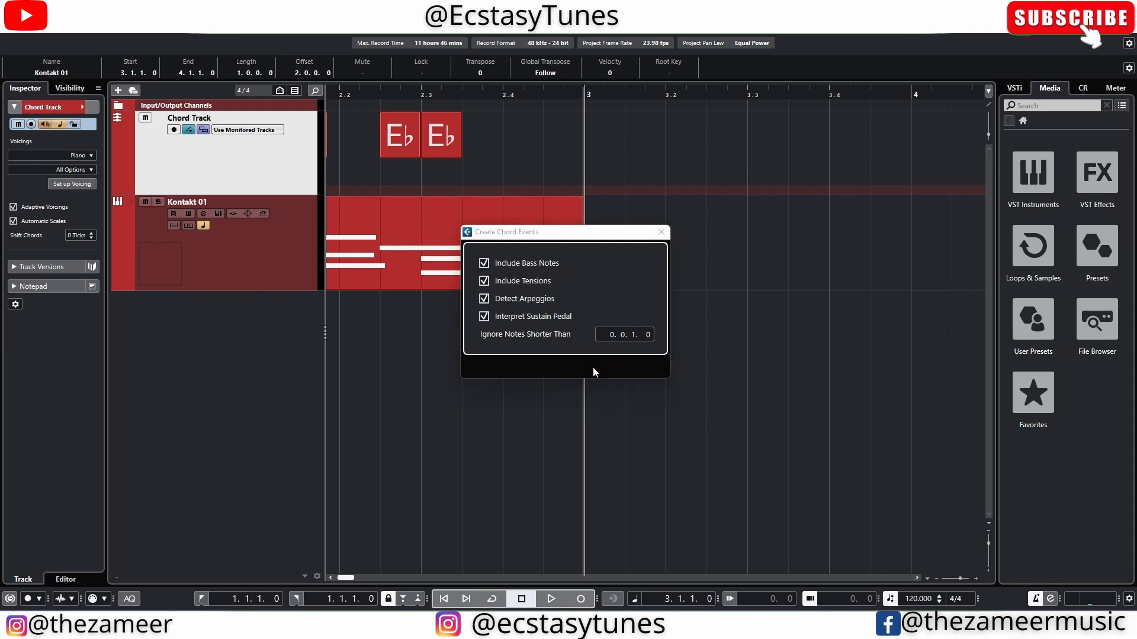
click(586, 368)
key(g)
click(721, 344)
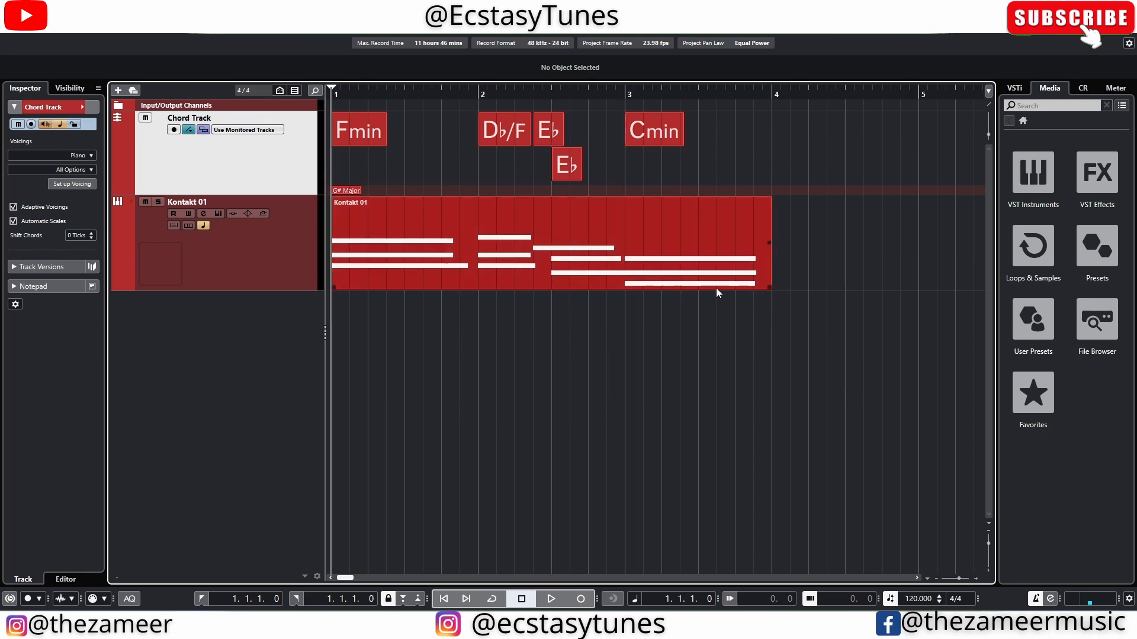
Step: Render the Kontakt 01 part in place to a new audio track
click(435, 278)
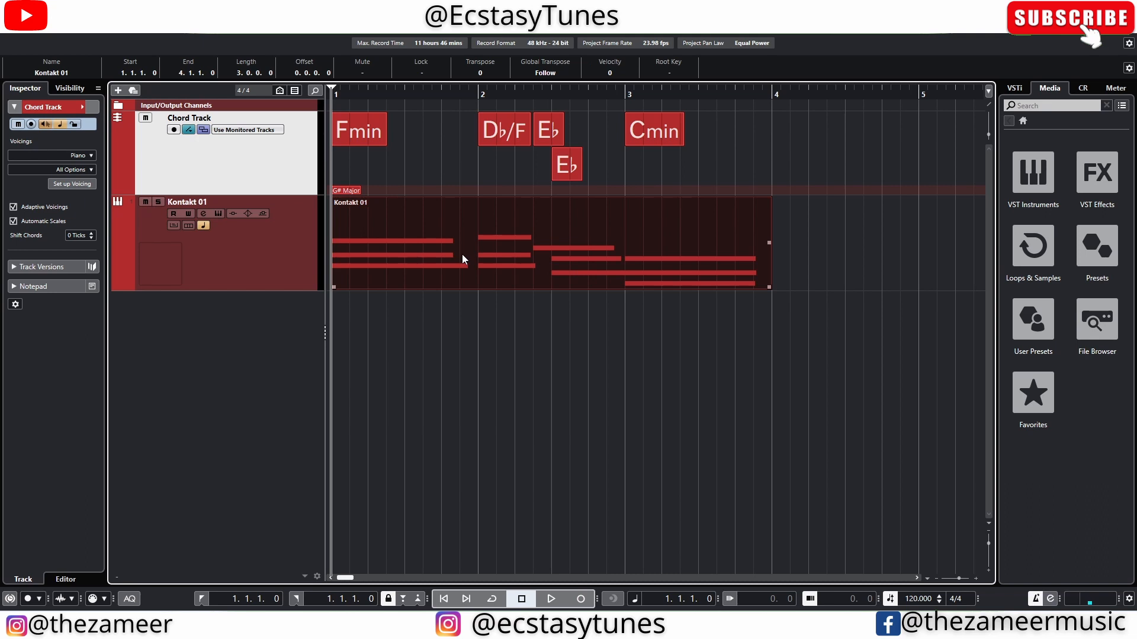
right_click(478, 270)
mouse_move(546, 352)
click(710, 346)
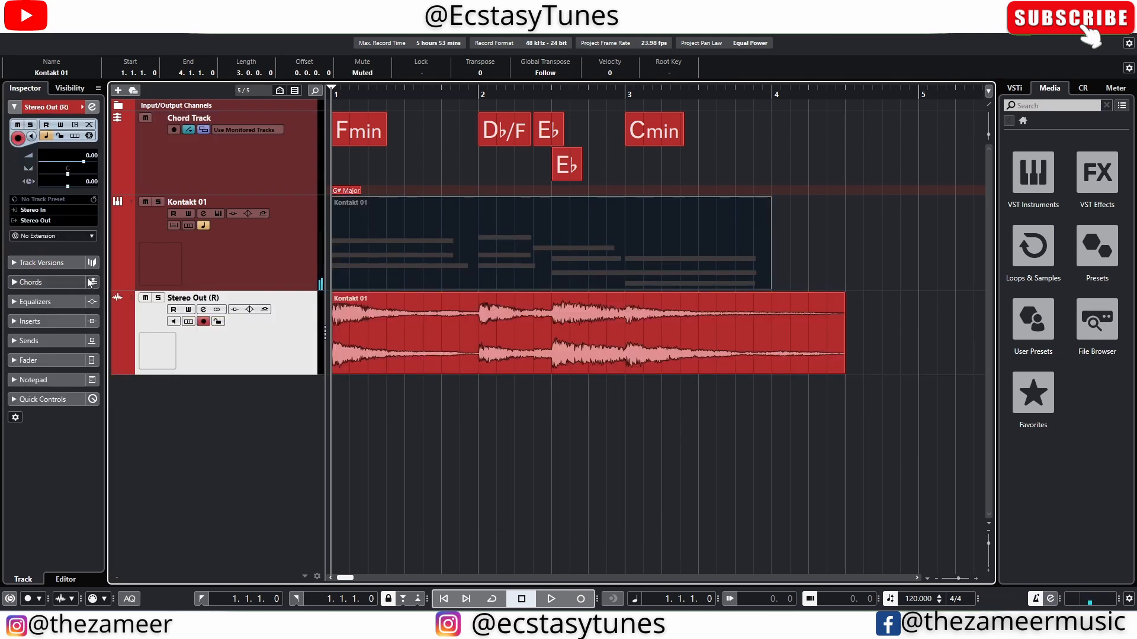
Step: Solo the Stereo Out (R) track and play back the rendered audio from the start
key(space)
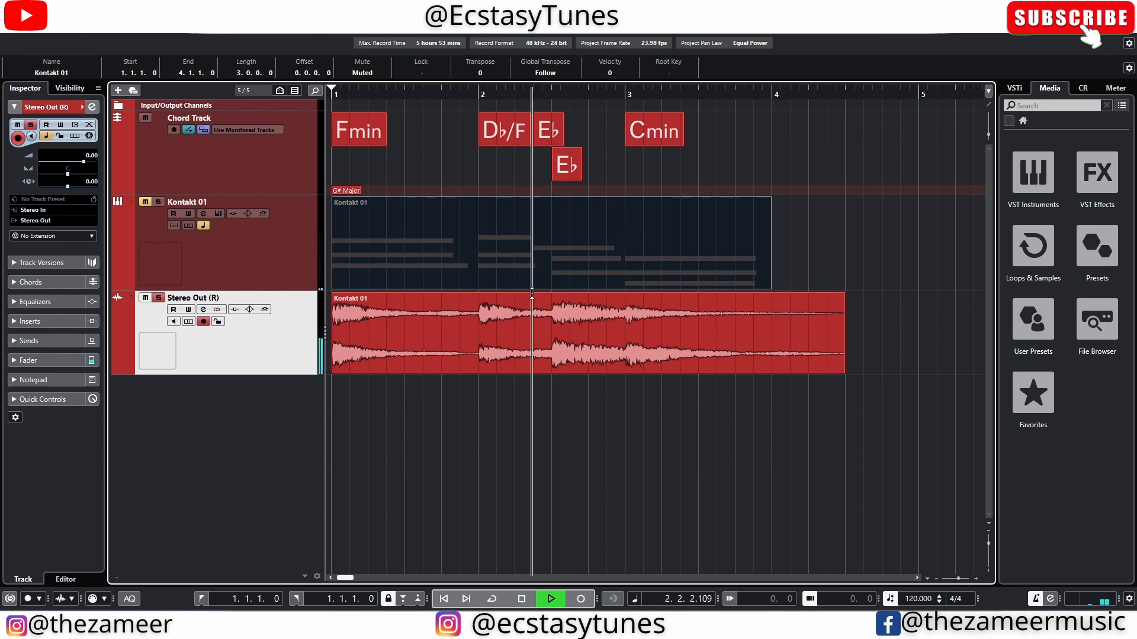
key(g)
key(g)
key(g)
key(g)
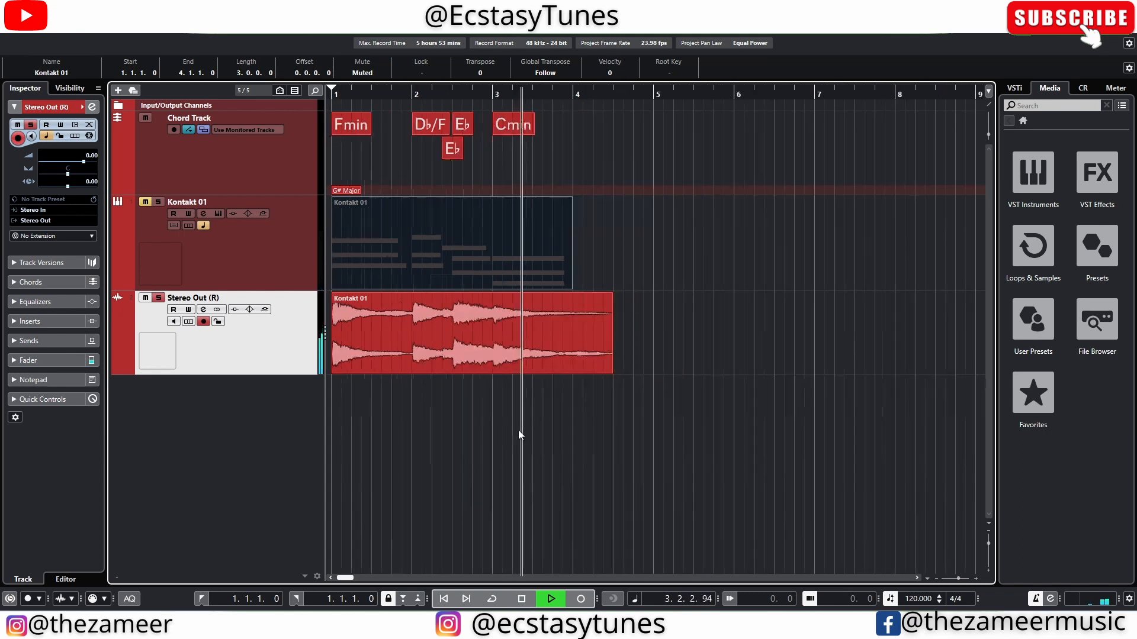
key(space)
Step: Move the rendered audio event to bar 5 and drop it on the Chord Track to create chord events from it
click(368, 308)
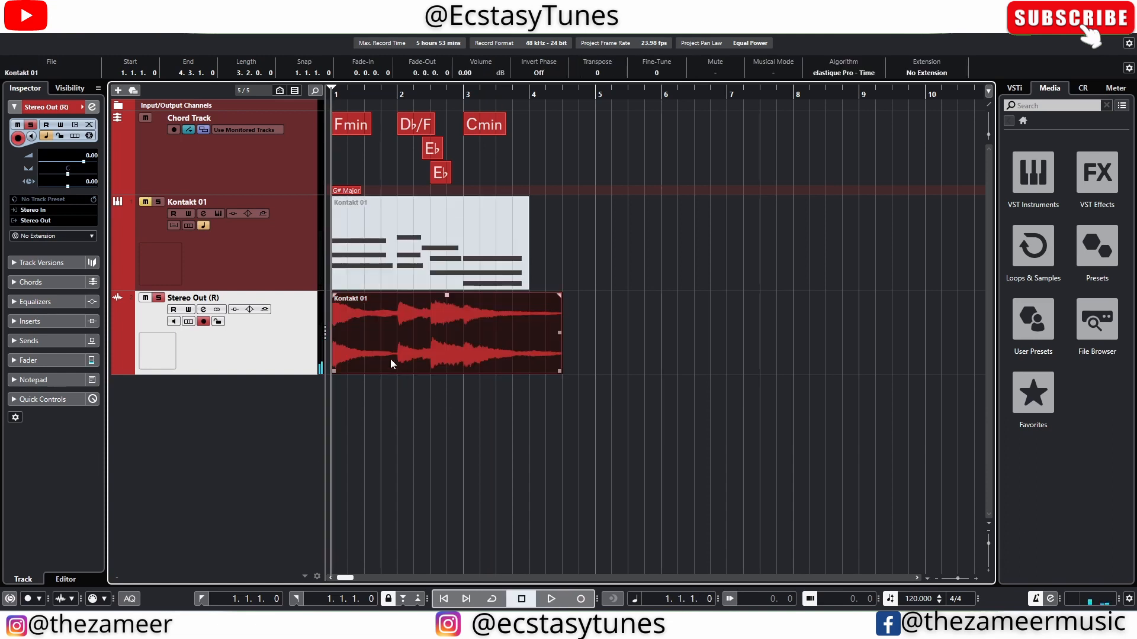
click(419, 286)
click(382, 357)
drag(367, 331, 629, 316)
drag(667, 358, 666, 149)
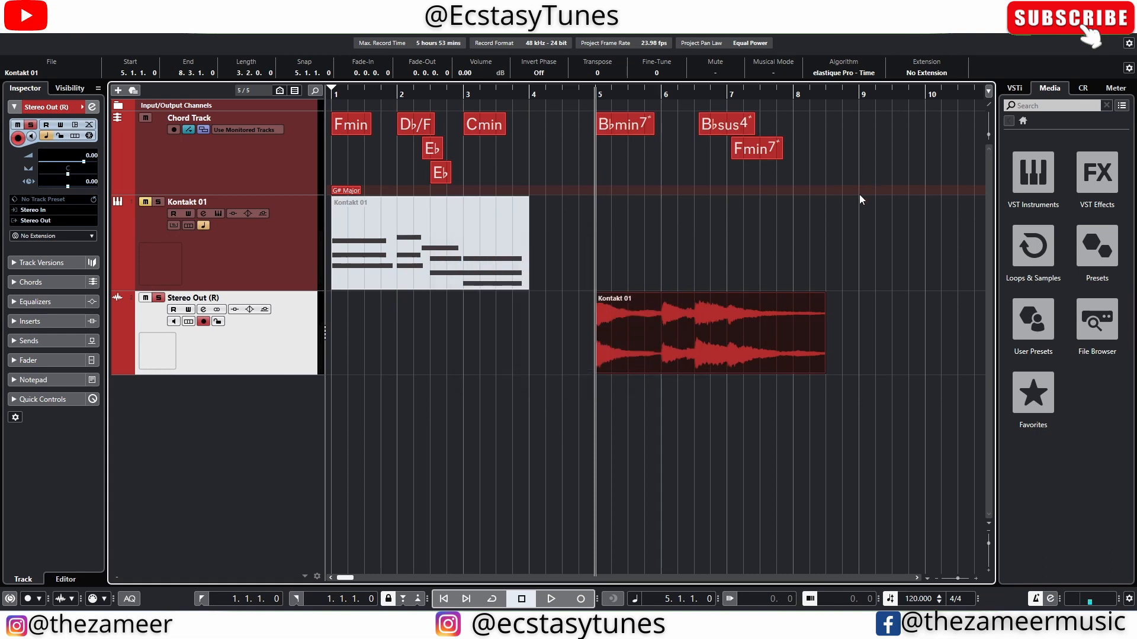
scroll(827, 257, up, 2)
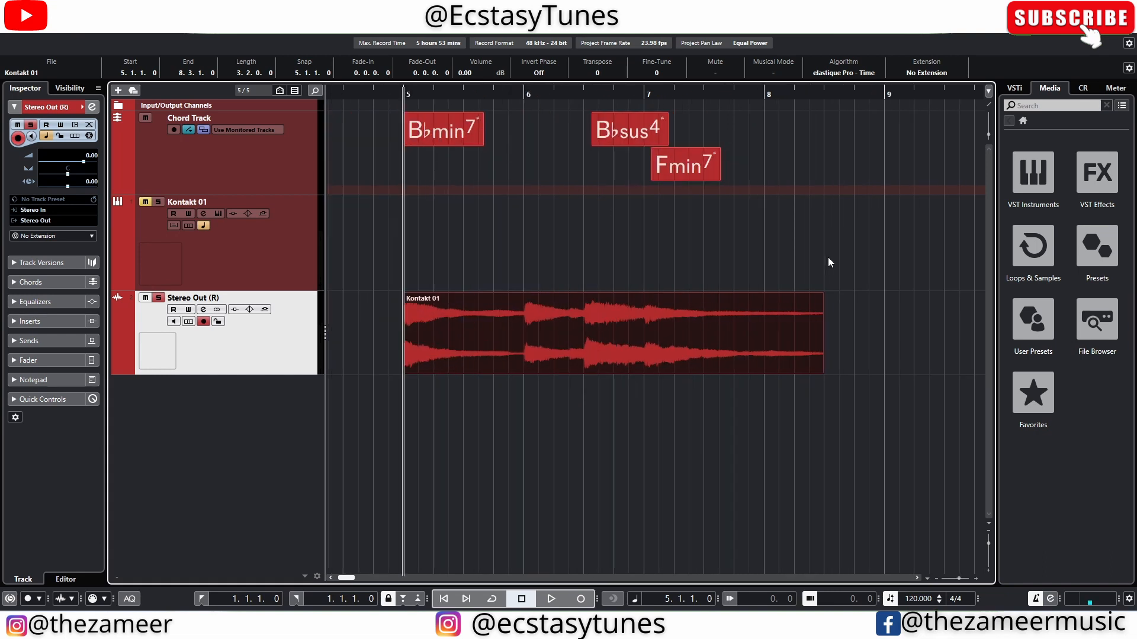
key(space)
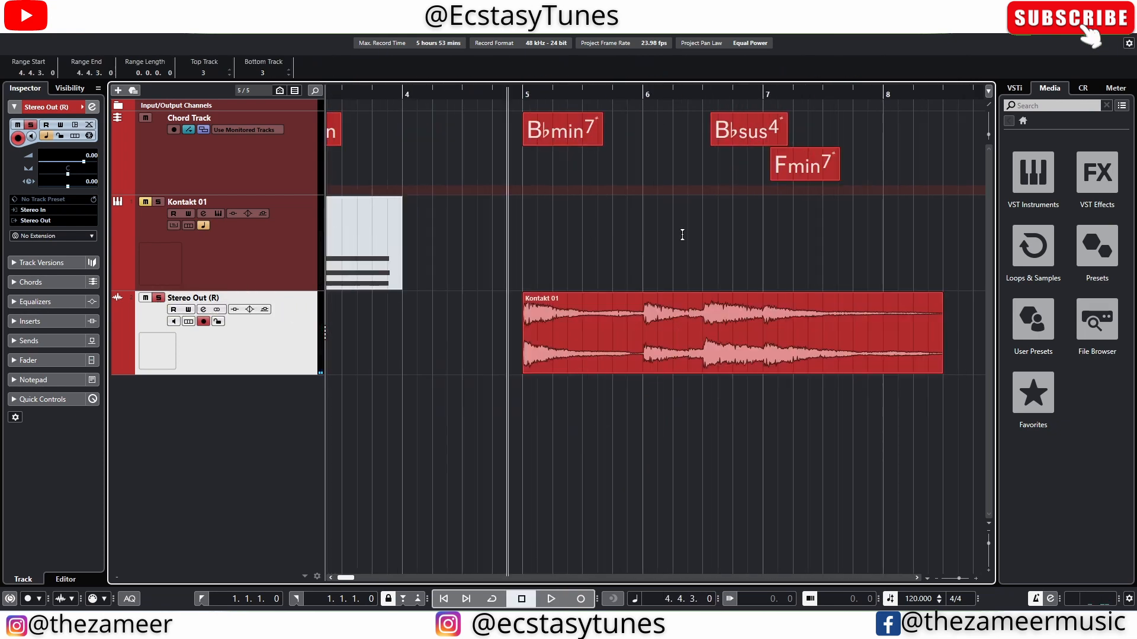
Step: Return the cursor to the project start and briefly view the muted Kontakt 01 part in the Key Editor
scroll(682, 235, down, 4)
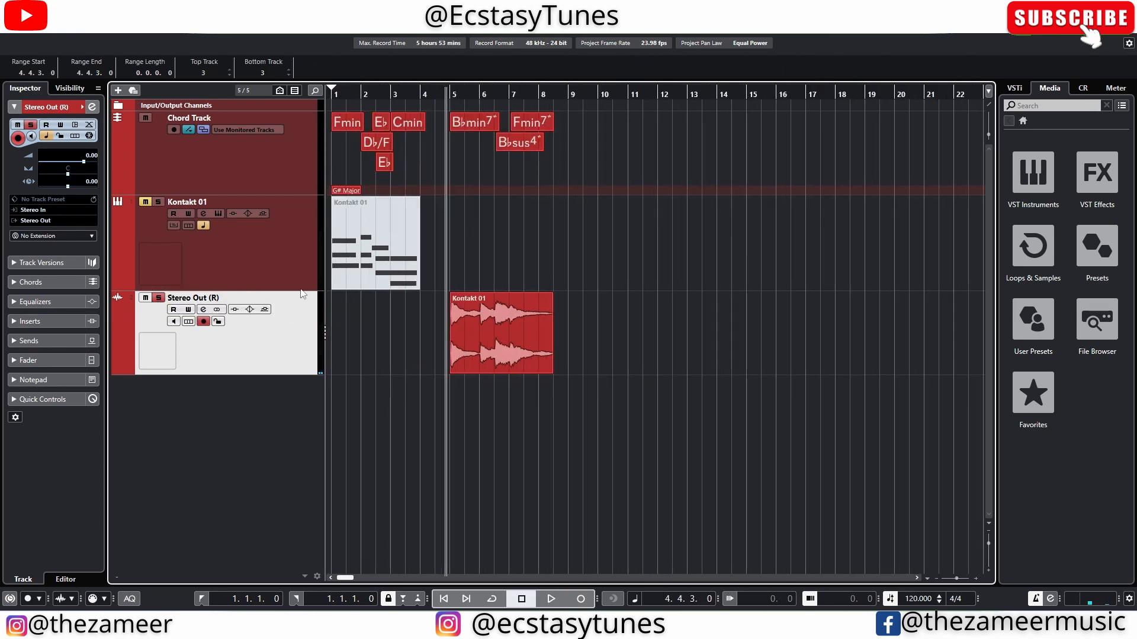
scroll(436, 284, up, 2)
drag(345, 578, 331, 577)
key(period)
double_click(368, 273)
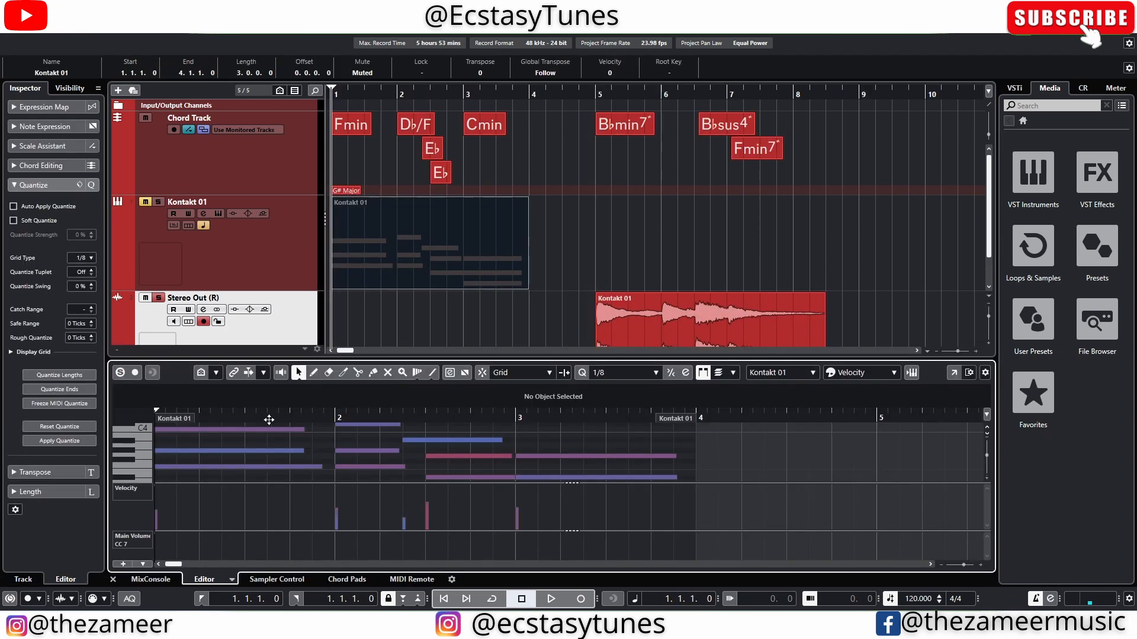
drag(269, 419, 270, 422)
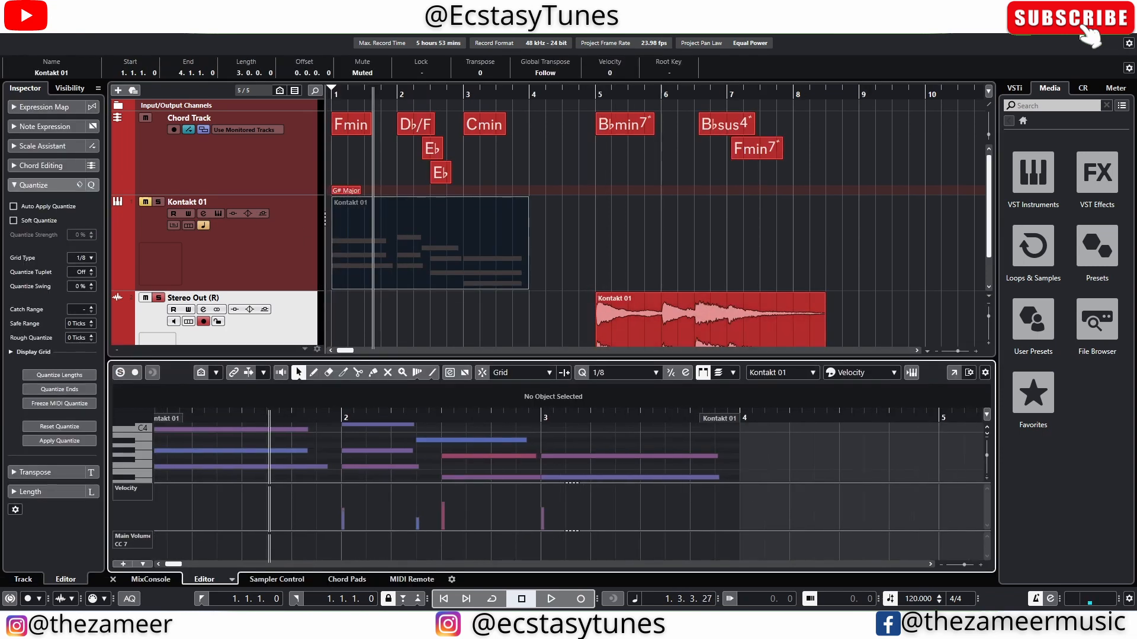
key(Return)
key(g)
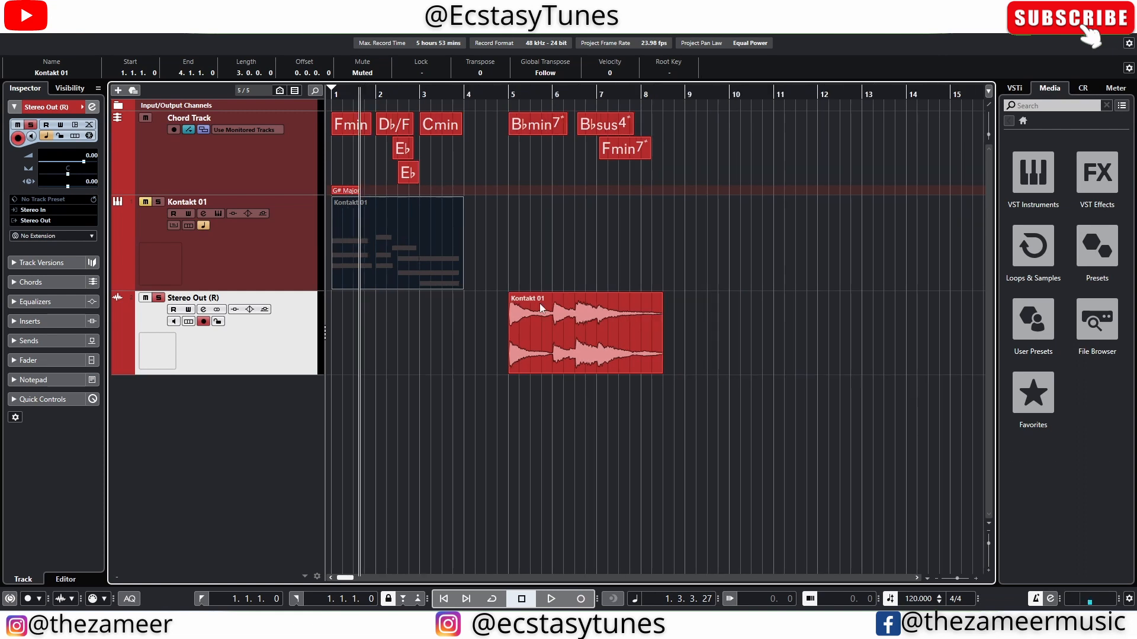
Step: Select the rendered audio event on Stereo Out (R) and highlight the chord events above it, from bar 5 to bar 9
click(581, 367)
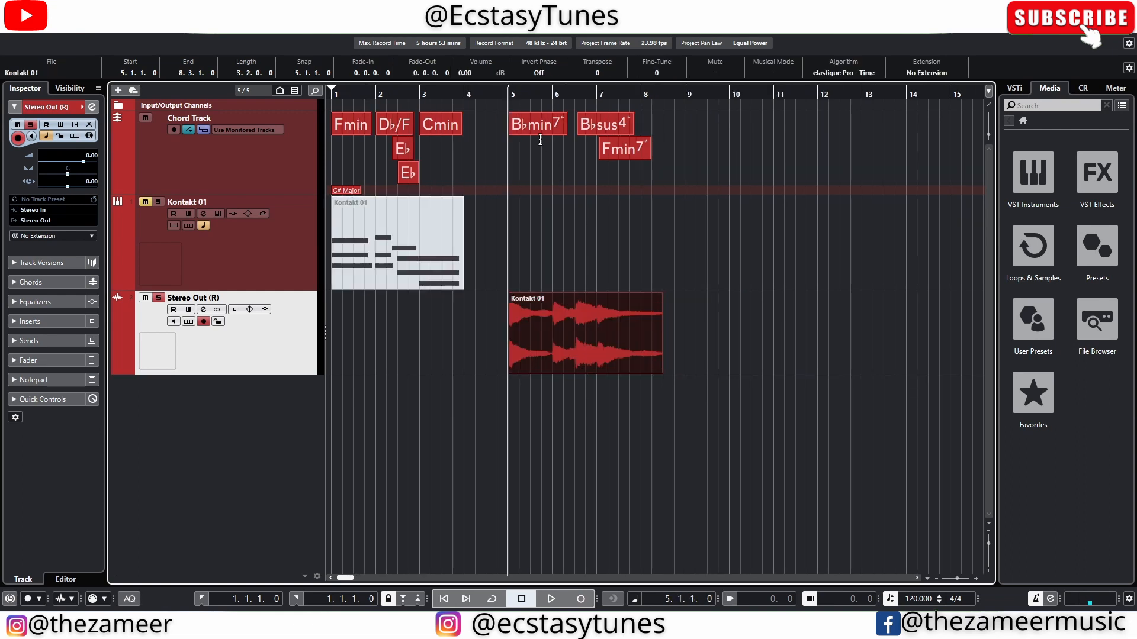
drag(685, 118, 504, 147)
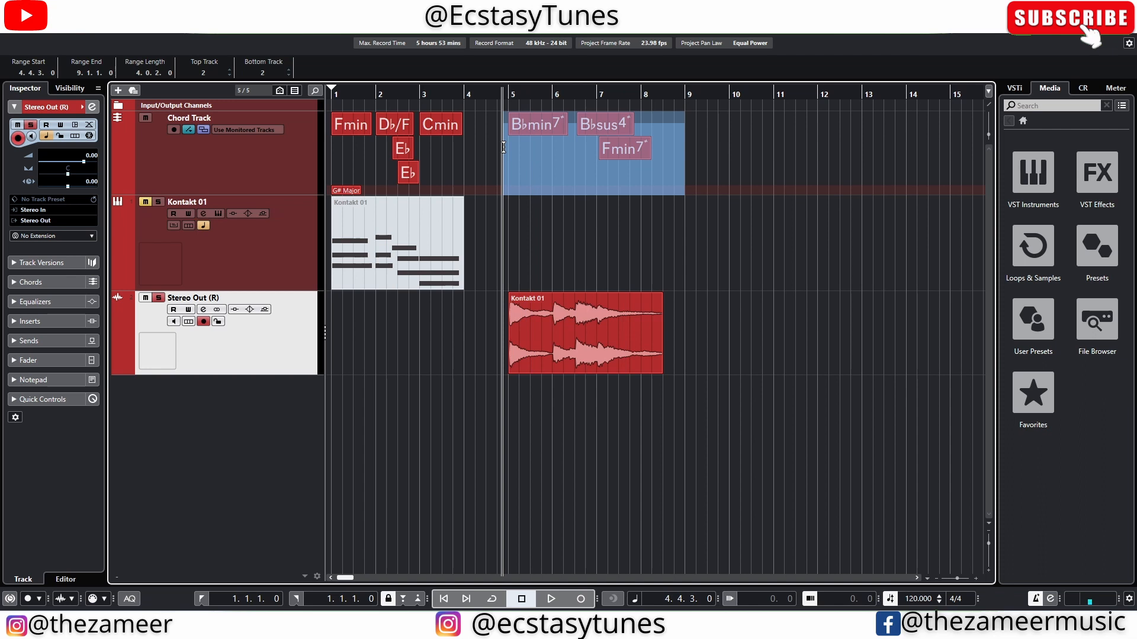
drag(705, 118, 508, 124)
click(710, 252)
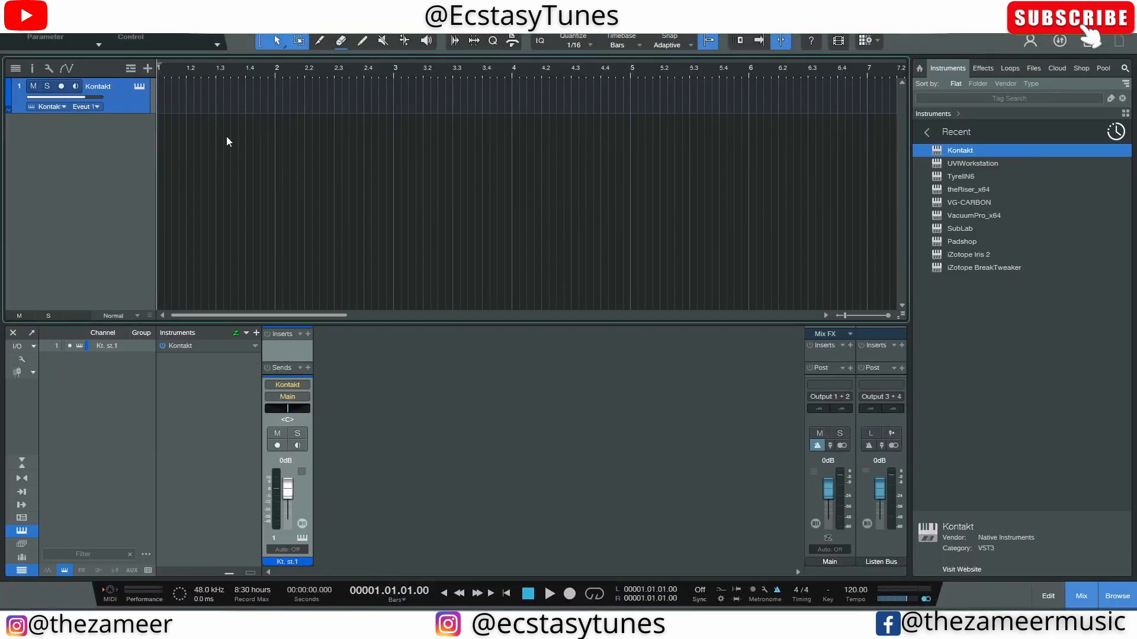
Step: Switch to Studio One, arm the Kontakt track and record a three-bar MIDI chord progression from bar 1
click(62, 87)
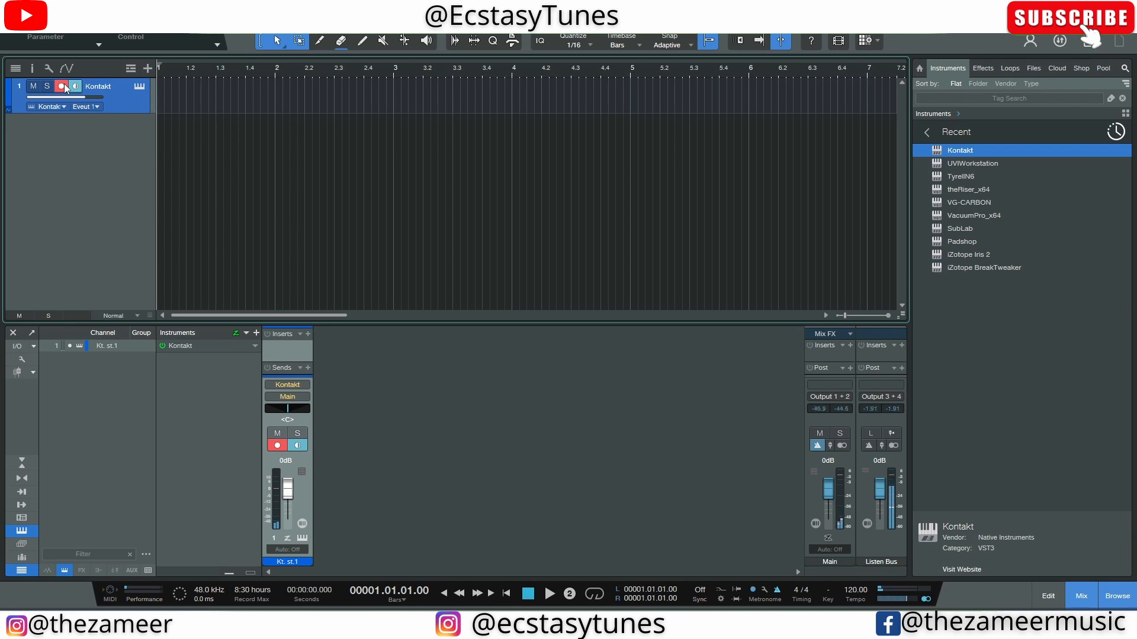
key(KP_Multiply)
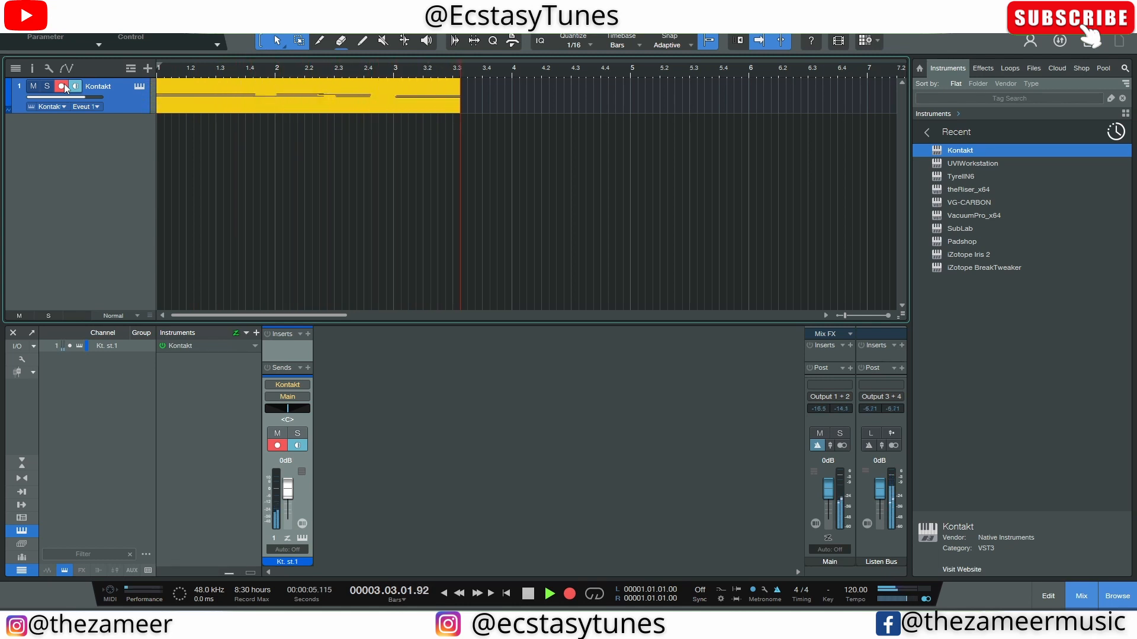
key(space)
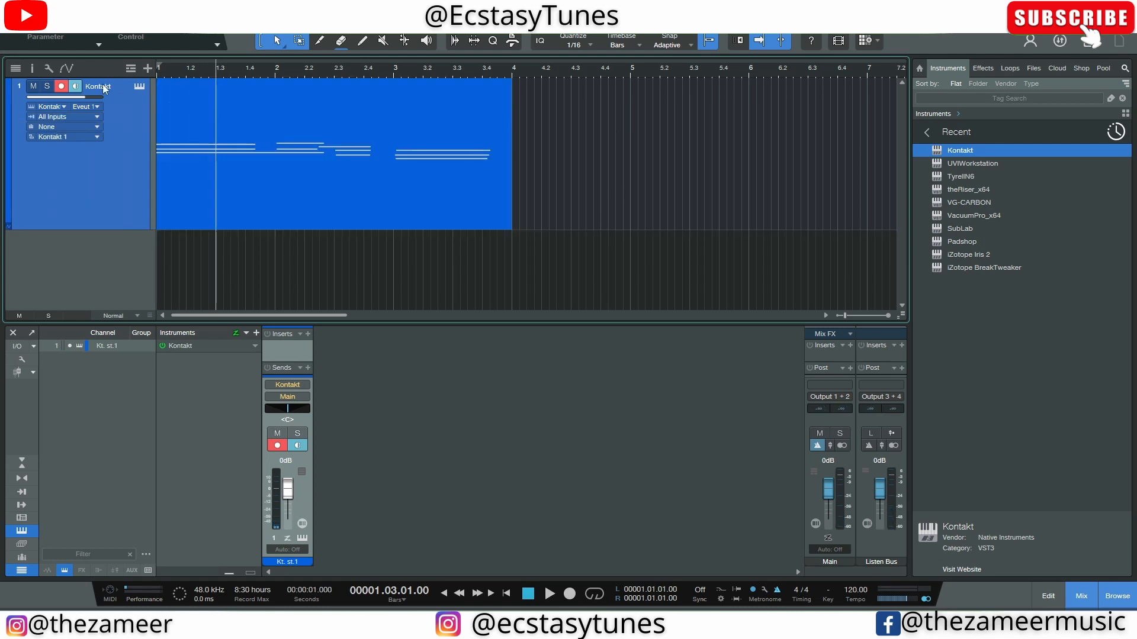
Step: Show the Chord Track above the Kontakt track and briefly view the Chord Display
click(128, 71)
click(156, 123)
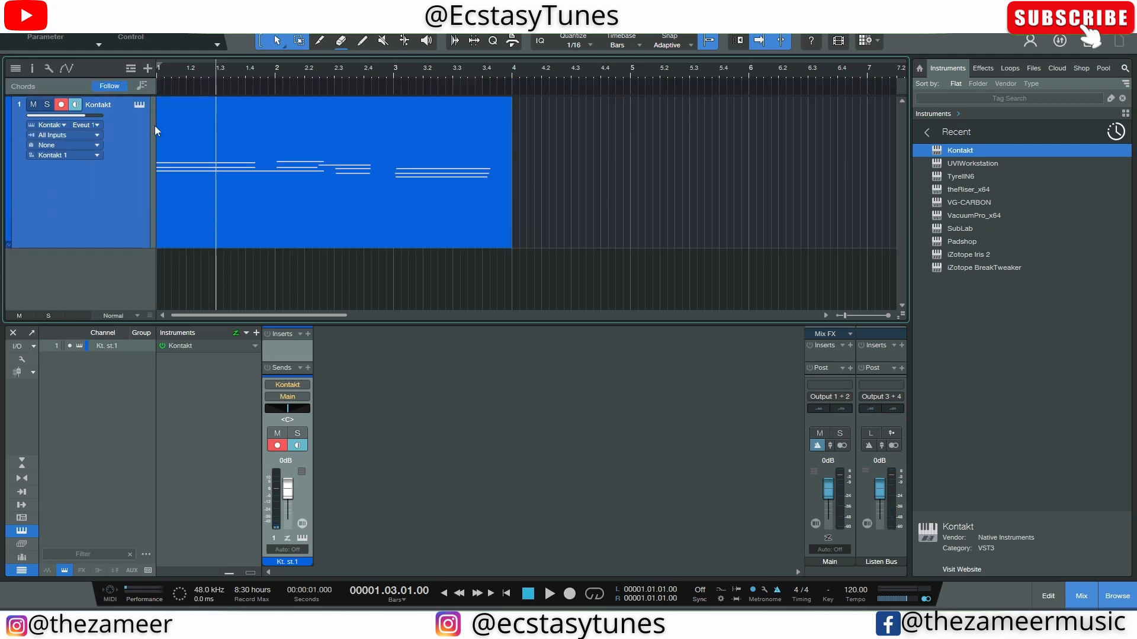
click(142, 87)
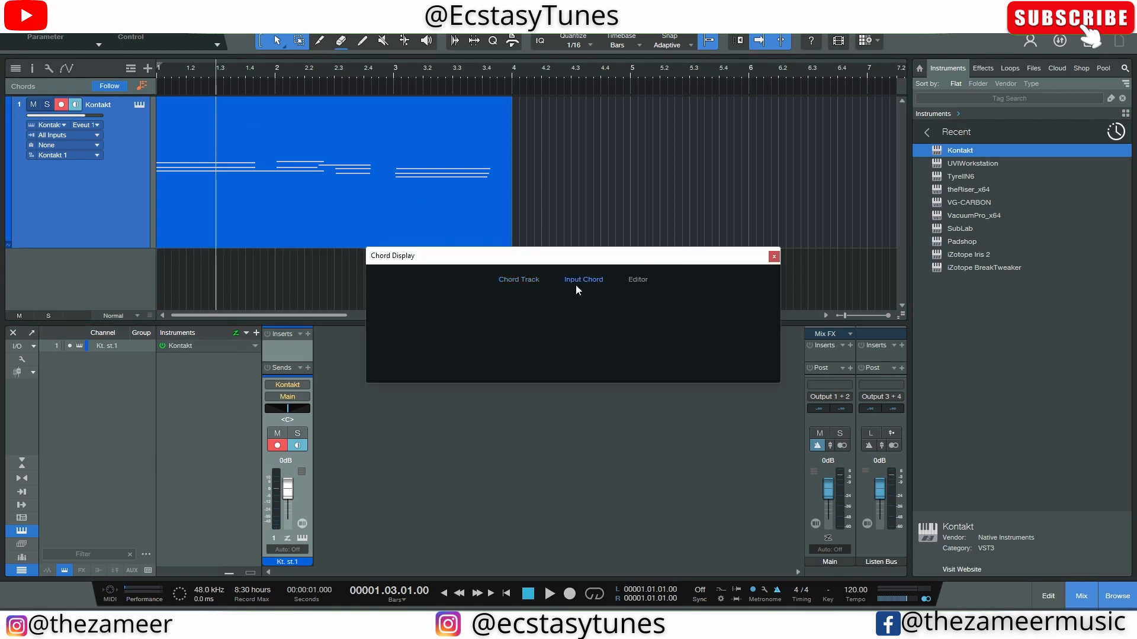
click(774, 256)
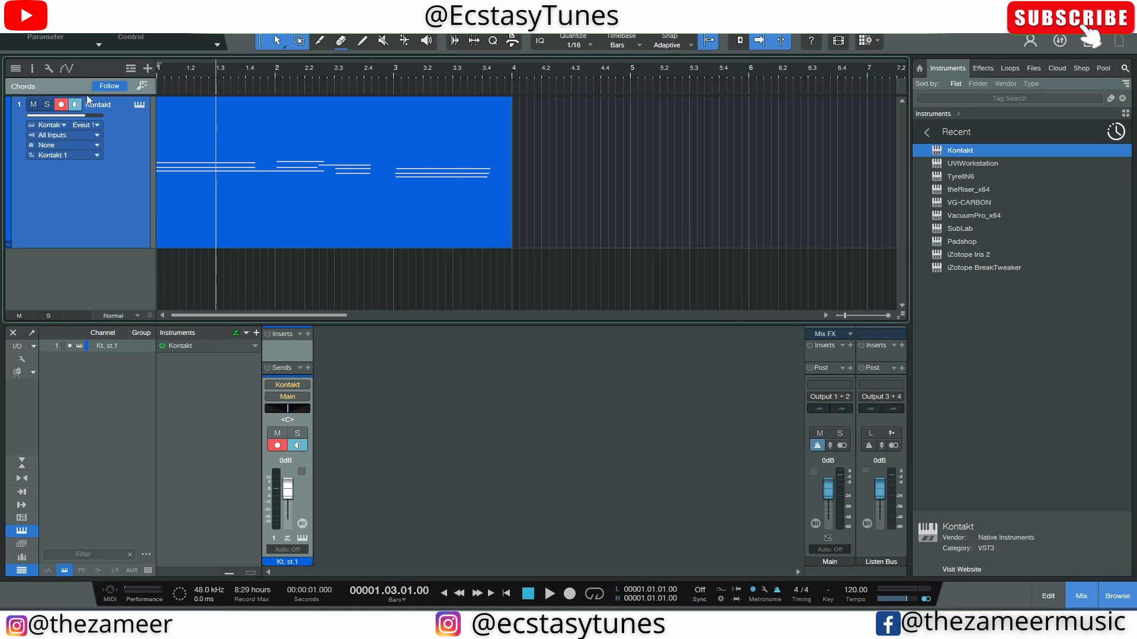
Step: Add a C major chord event at bar 1 of the Chord Track and open it in the Chord Selector
double_click(165, 90)
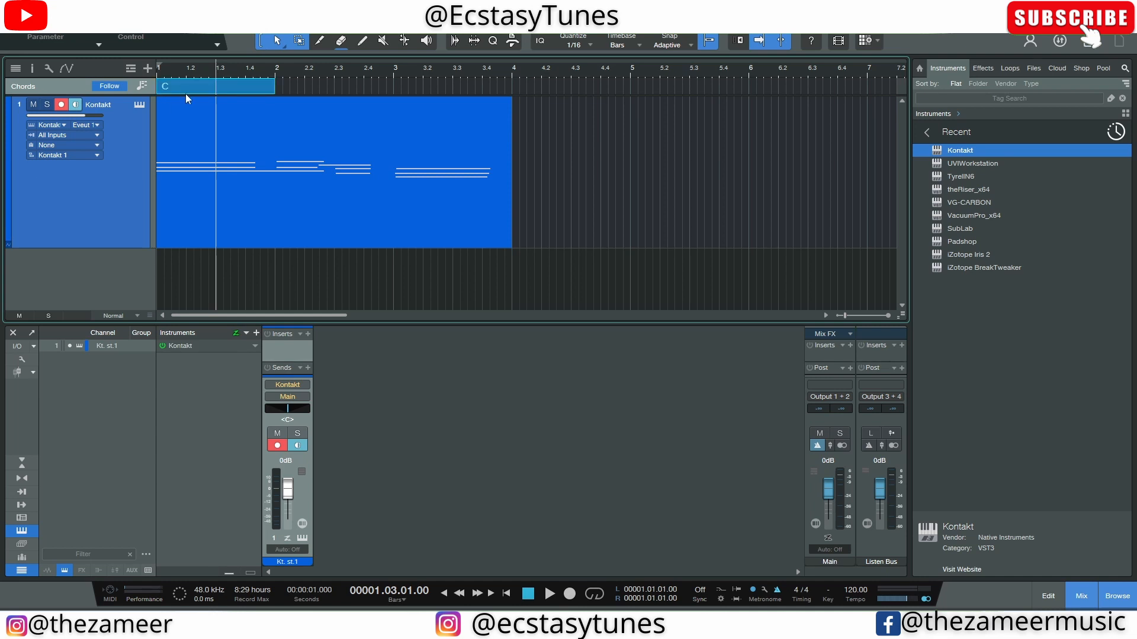
double_click(191, 89)
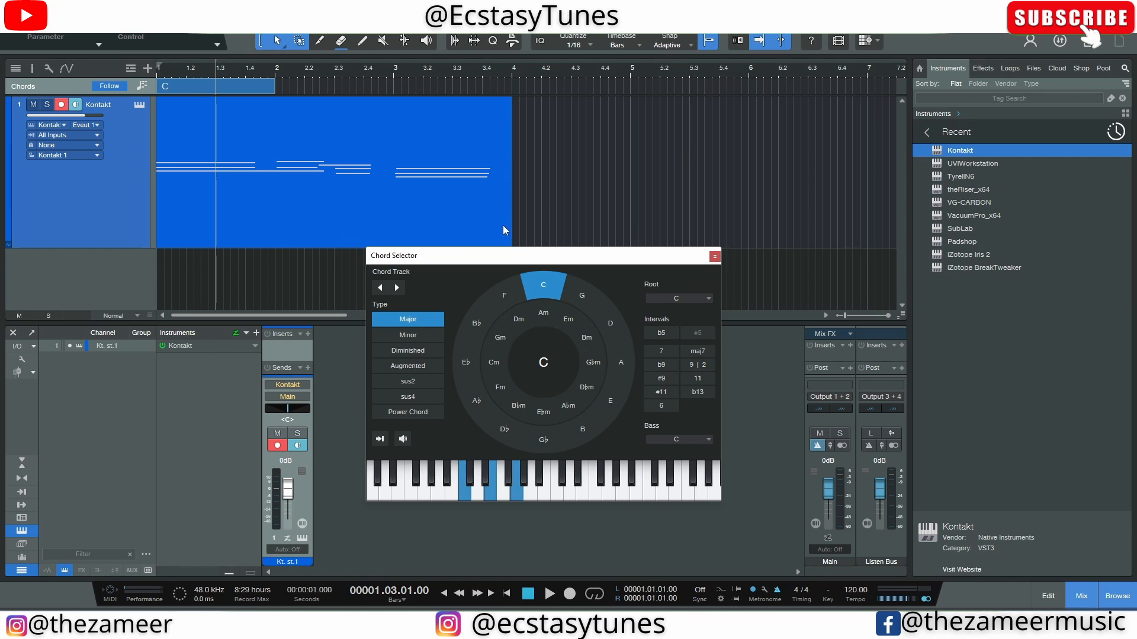
click(165, 72)
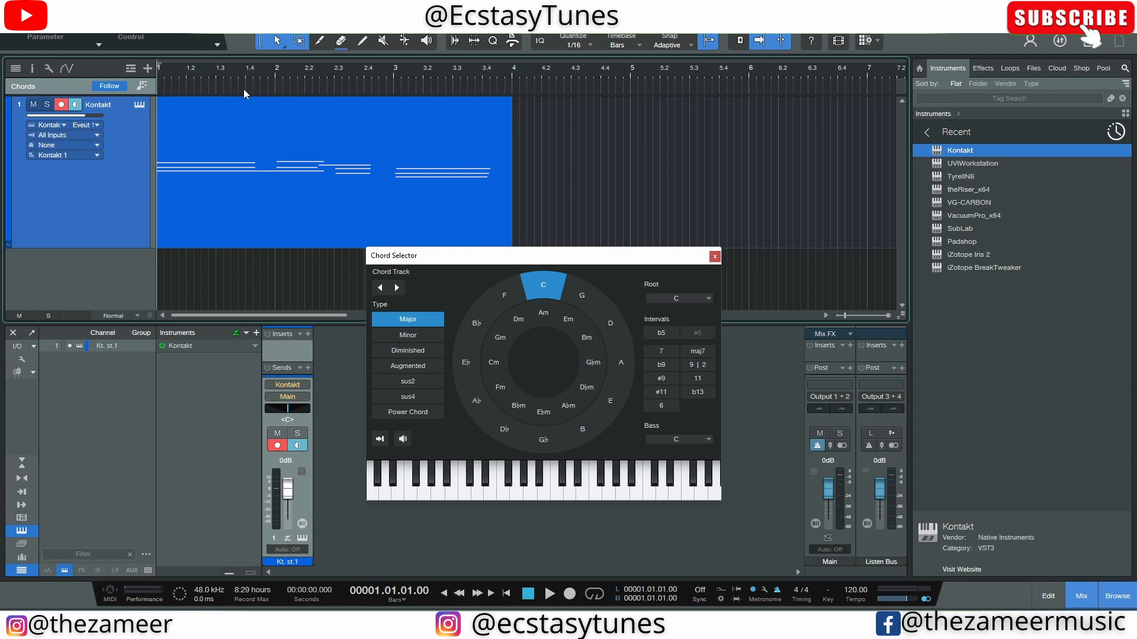
click(202, 87)
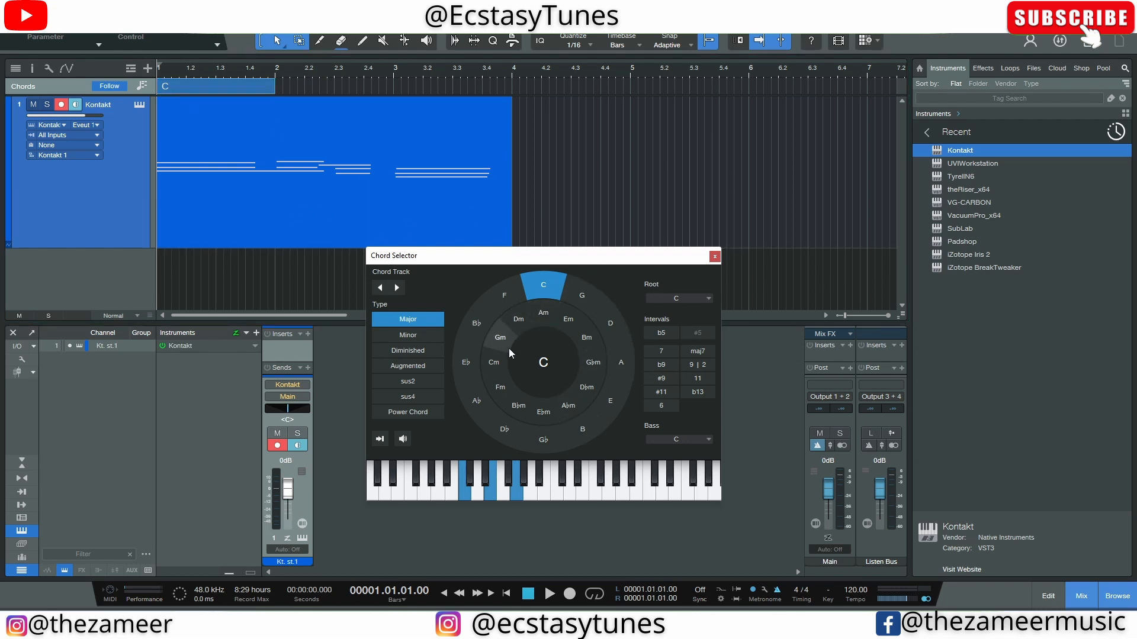
Step: Try A major, and set the bar 1 chord to C minor with the 7 interval and G as bass
click(492, 365)
click(616, 364)
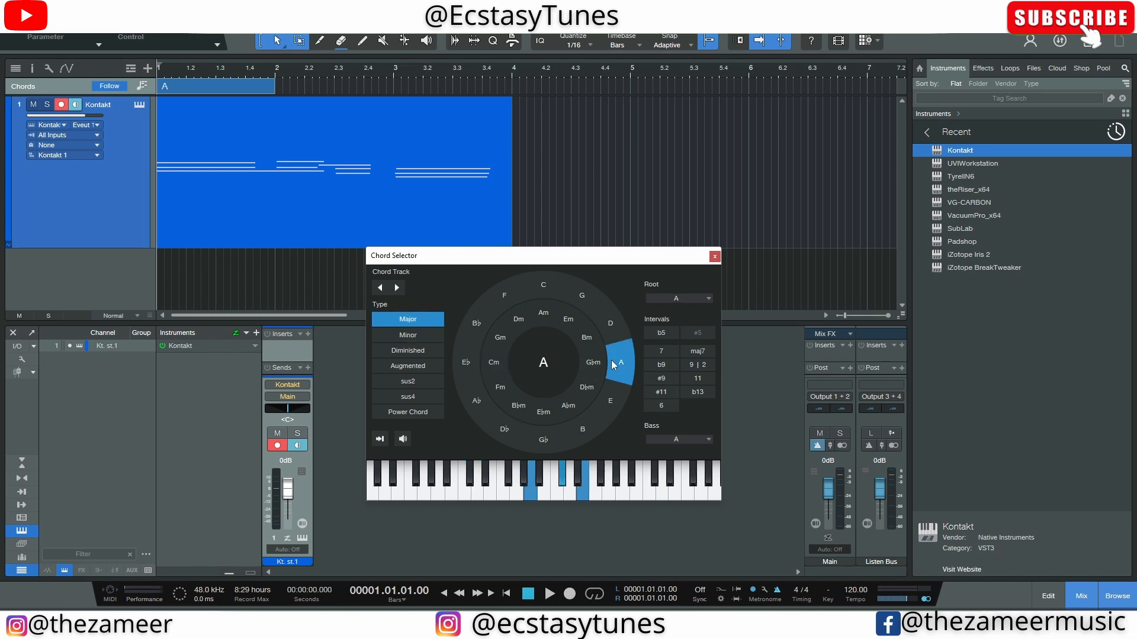
click(494, 367)
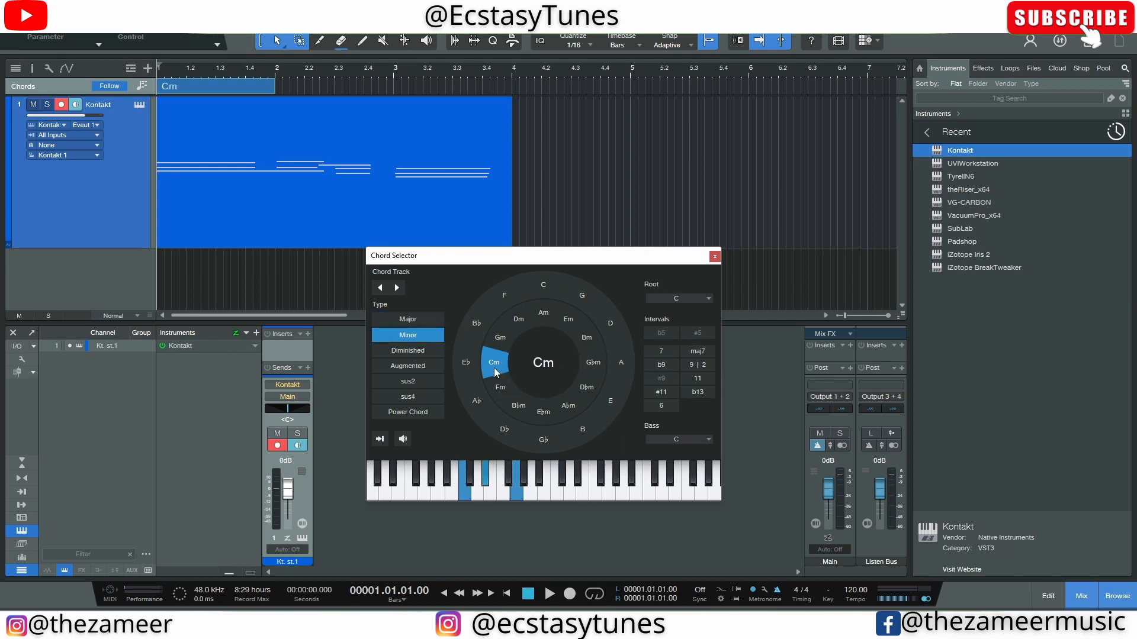
click(675, 353)
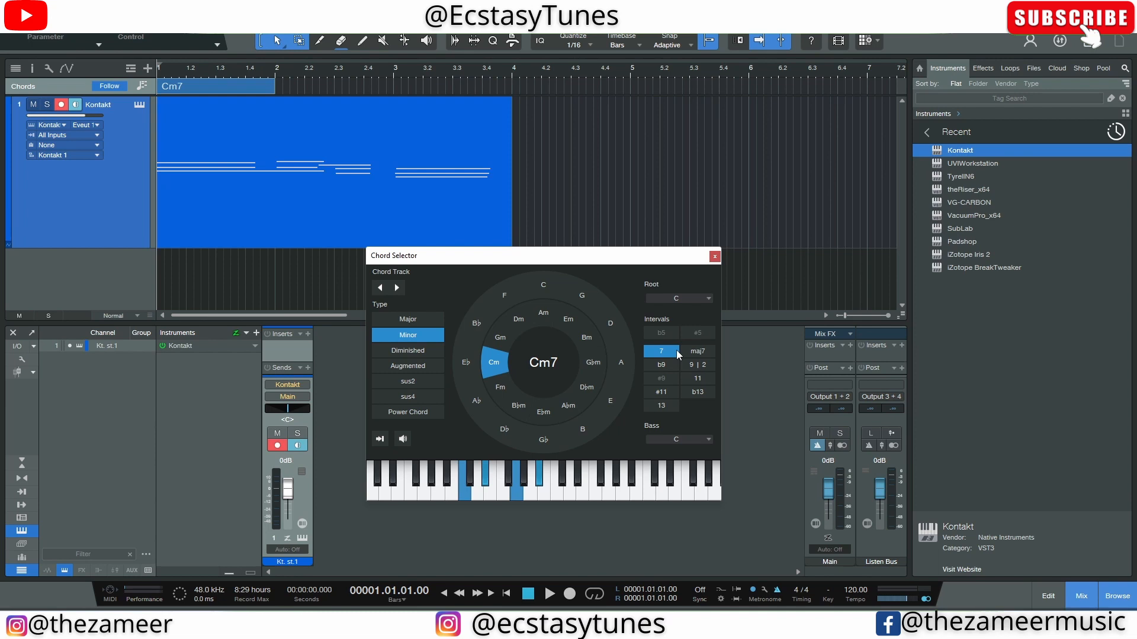
click(701, 441)
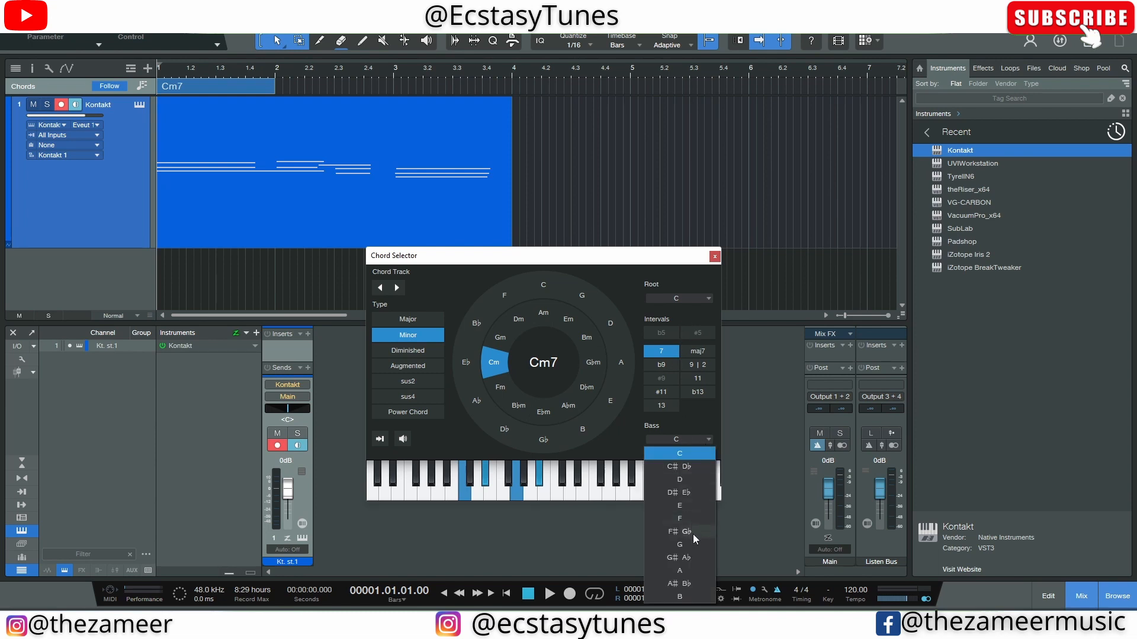
click(687, 550)
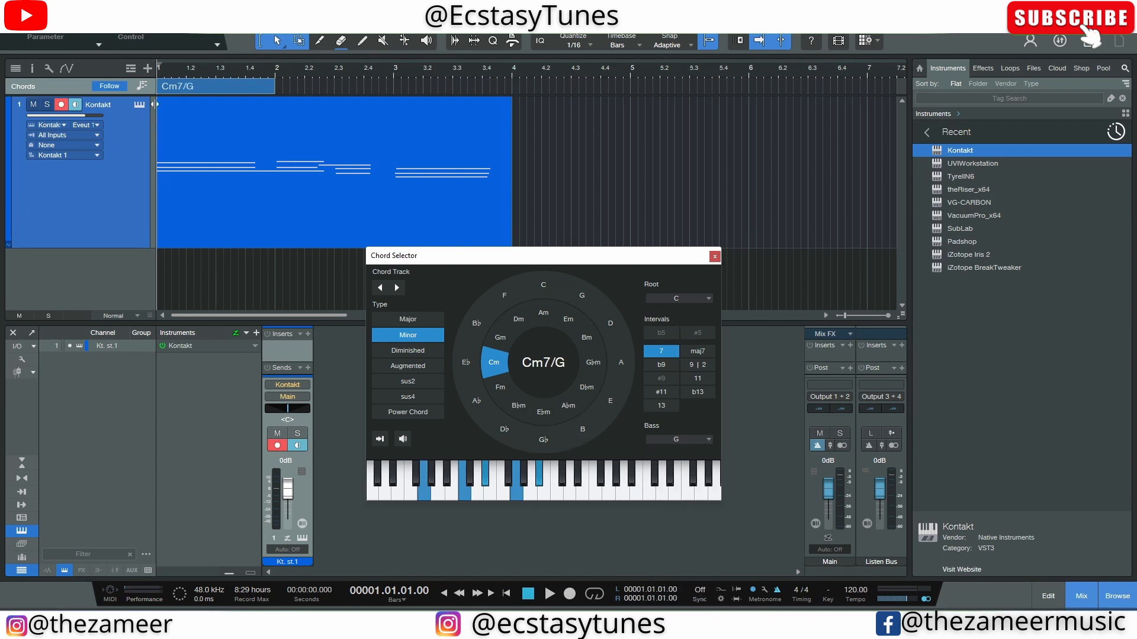
Step: Remove the Cm7/G chord event from bar 1 and add it back
click(212, 86)
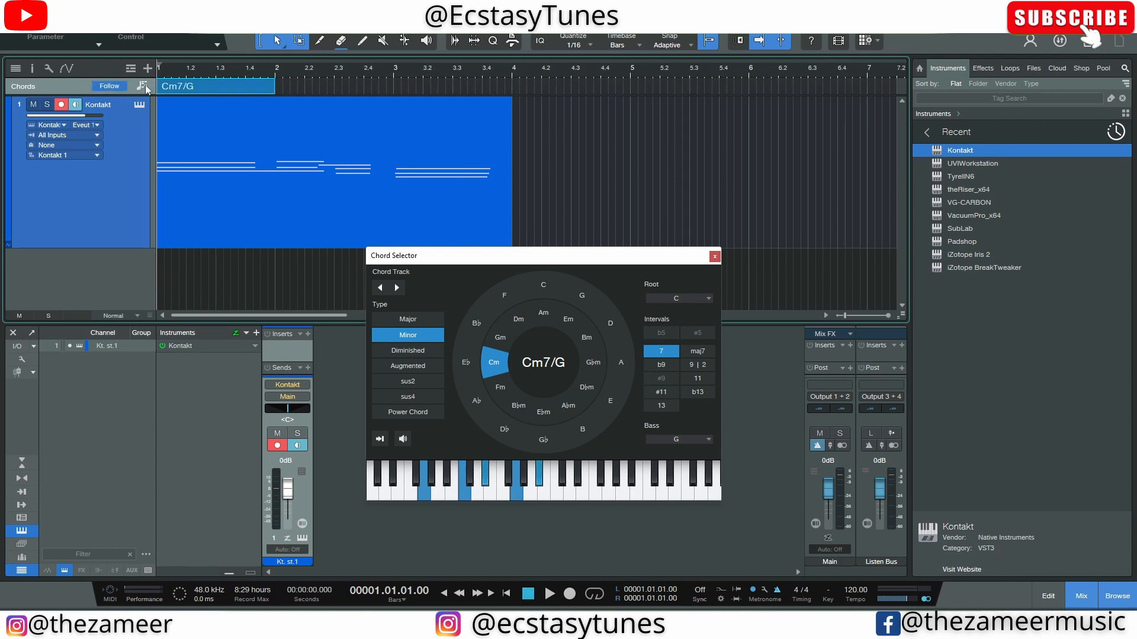
click(355, 104)
click(207, 89)
click(400, 292)
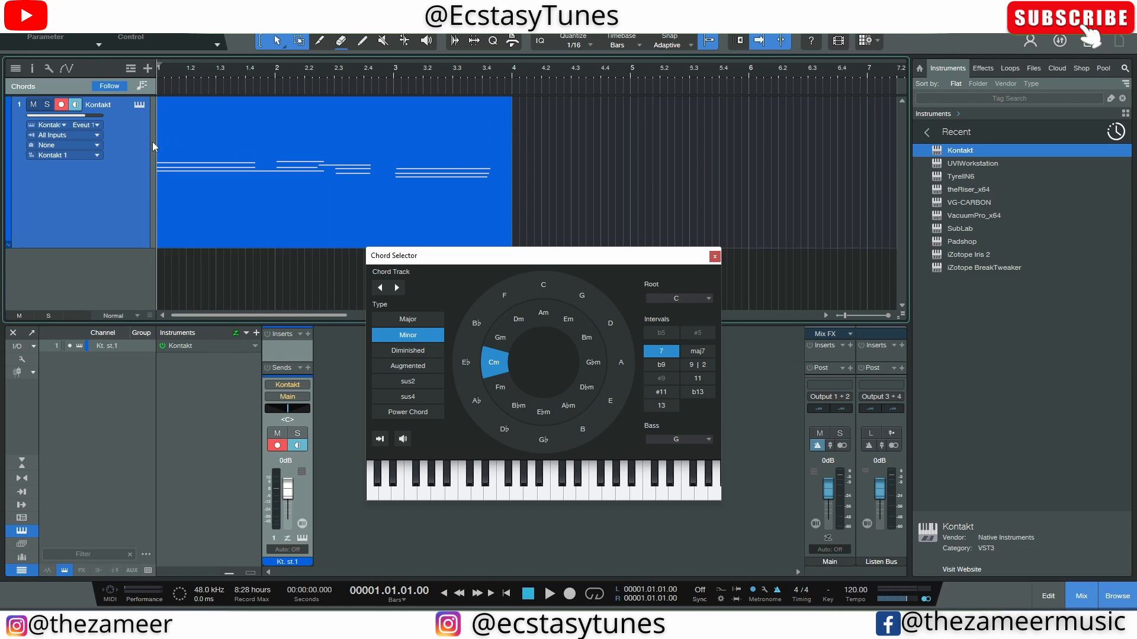
double_click(167, 87)
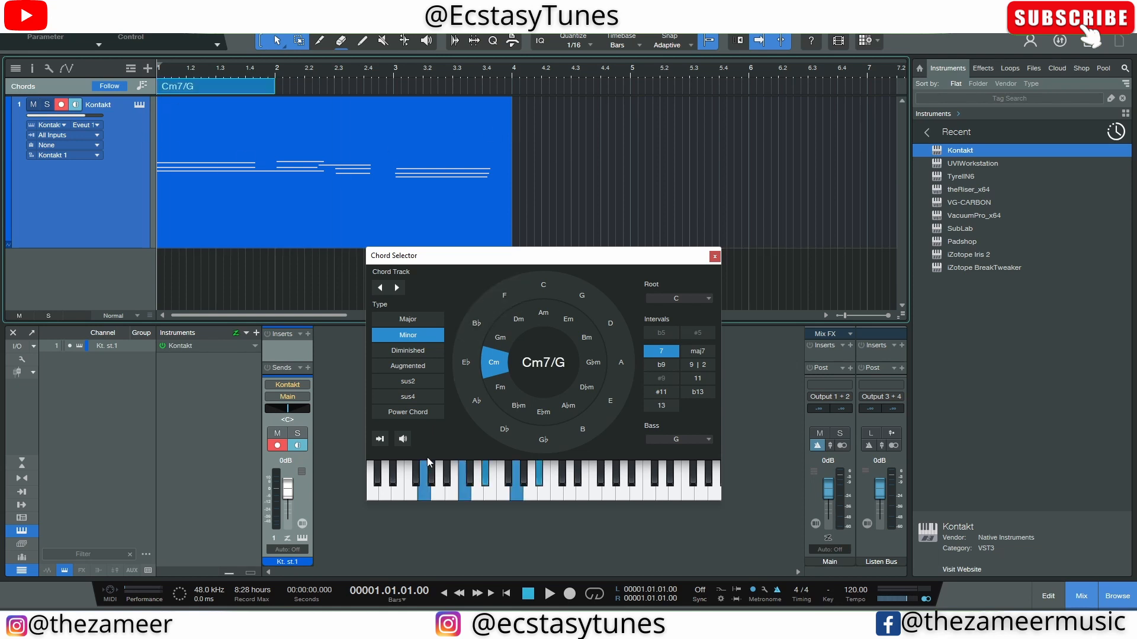
Step: Enable chord audition in the Chord Selector and listen to the Cm7/G chord event
click(401, 441)
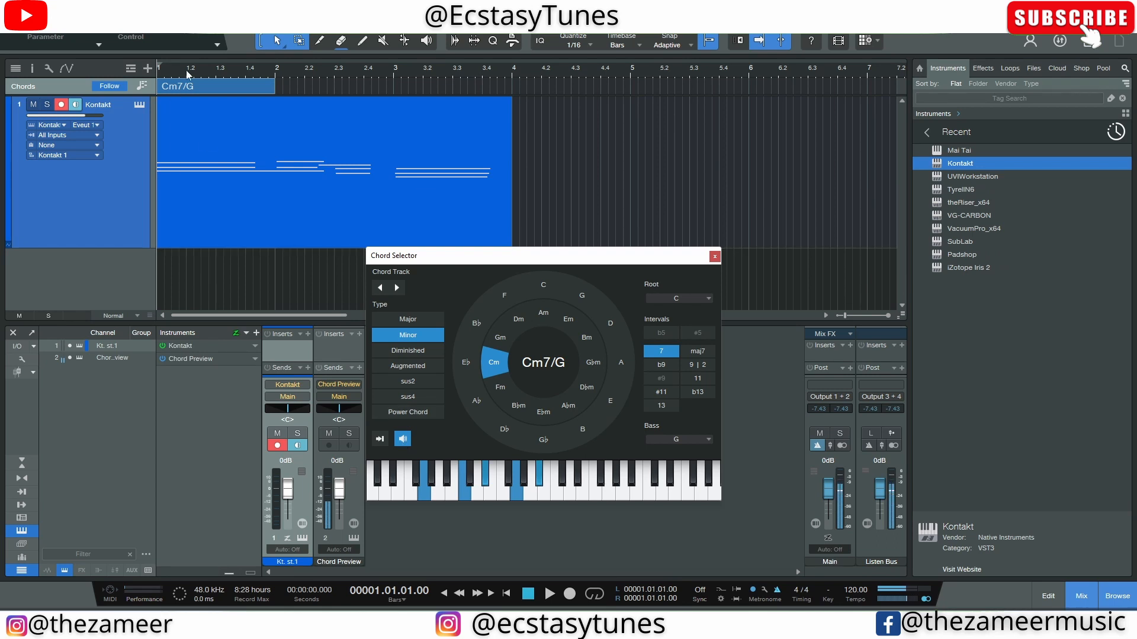
click(225, 90)
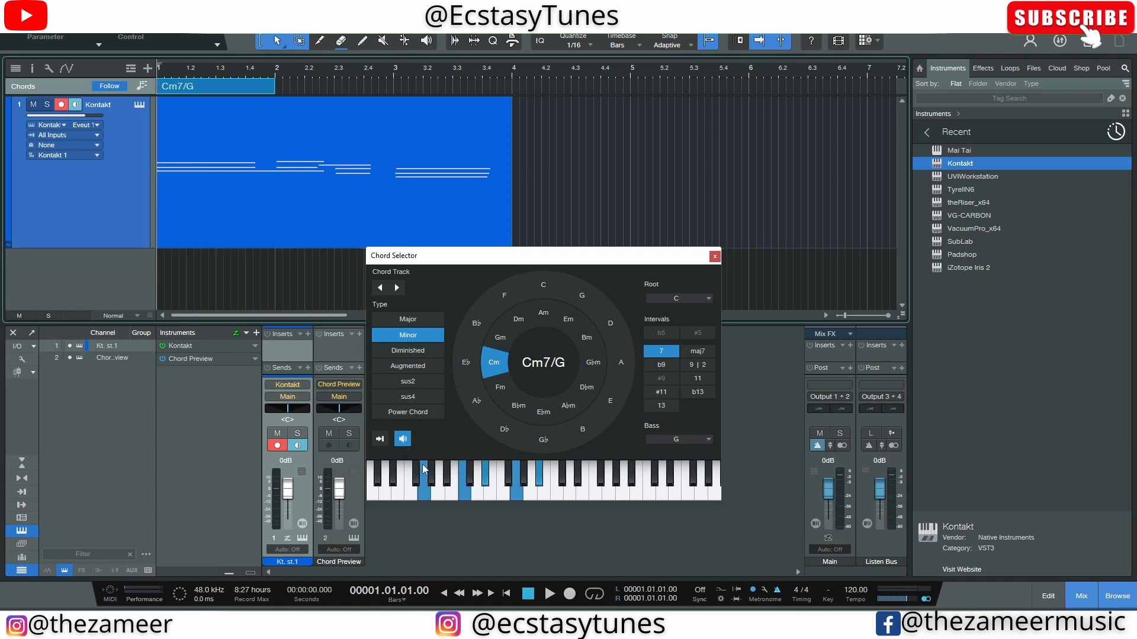
click(217, 184)
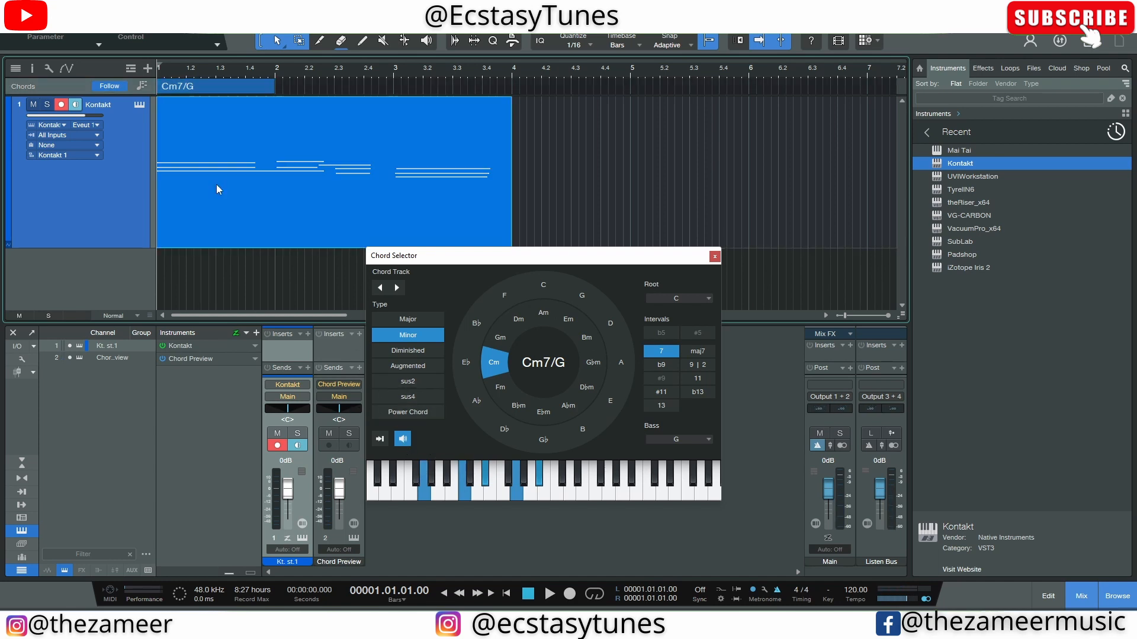
click(406, 442)
click(406, 442)
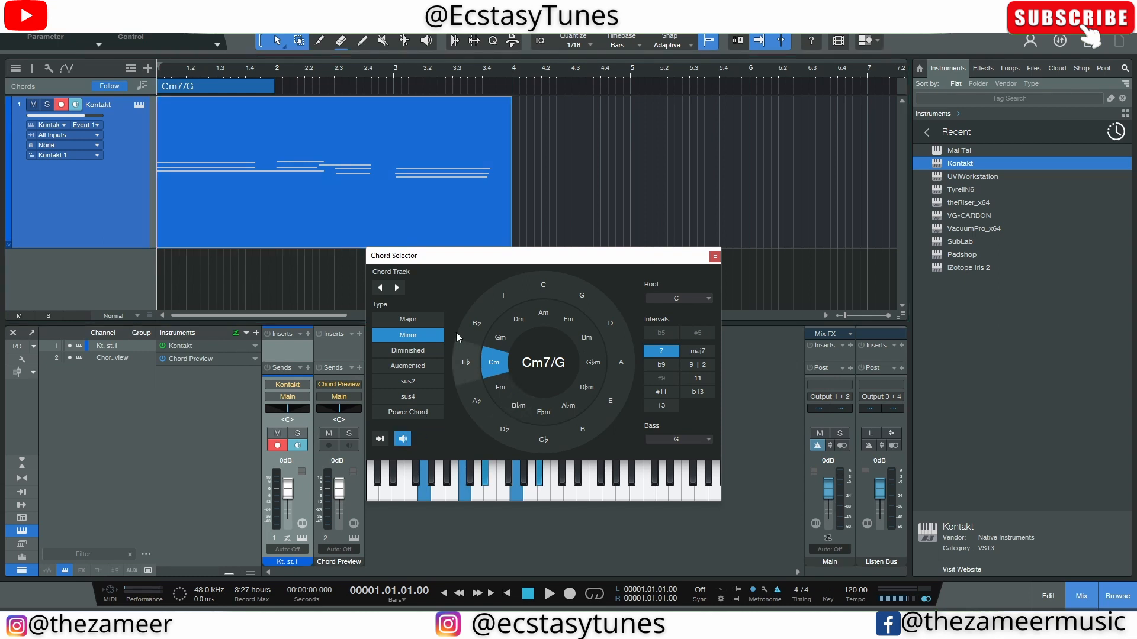
click(247, 89)
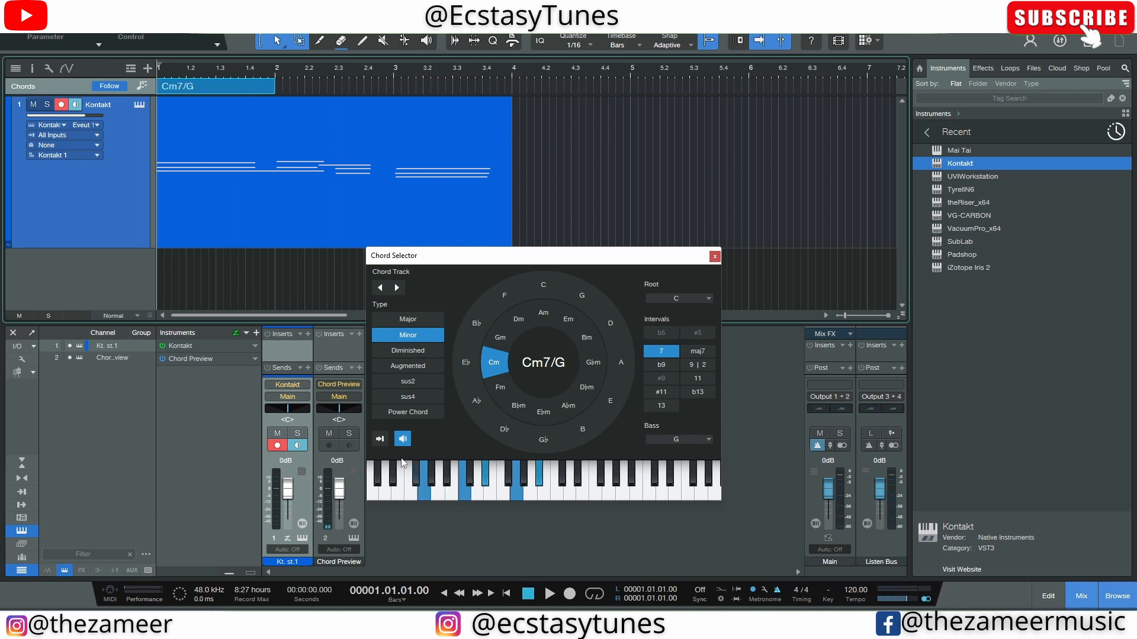
Step: View the Chord Preview instrument's editor, close it and select the Kontakt channel
click(354, 384)
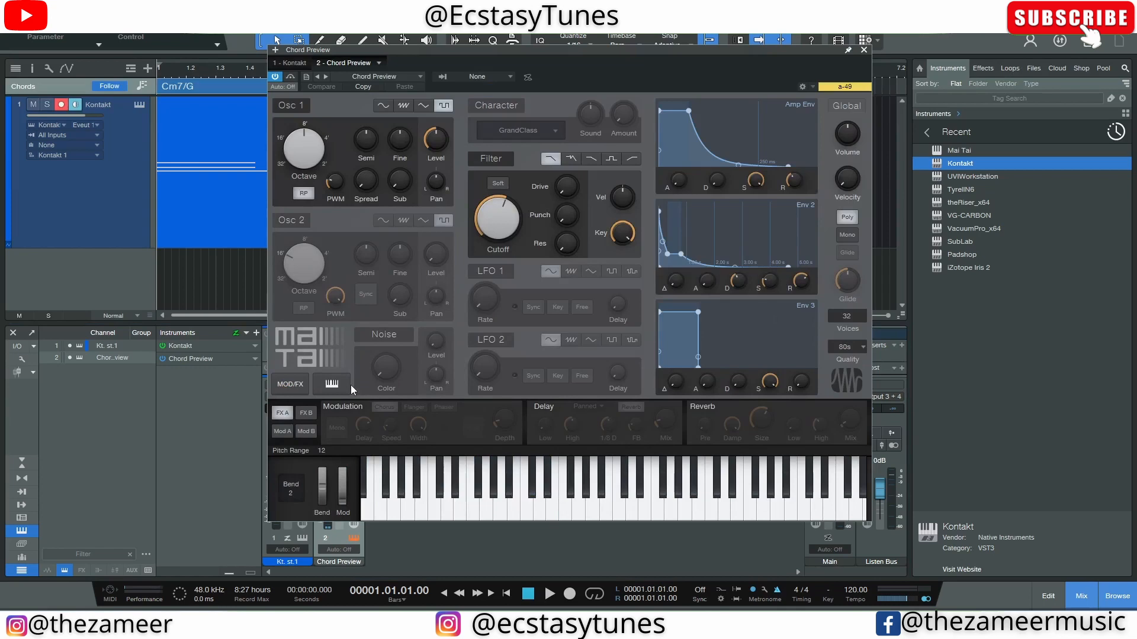
click(864, 51)
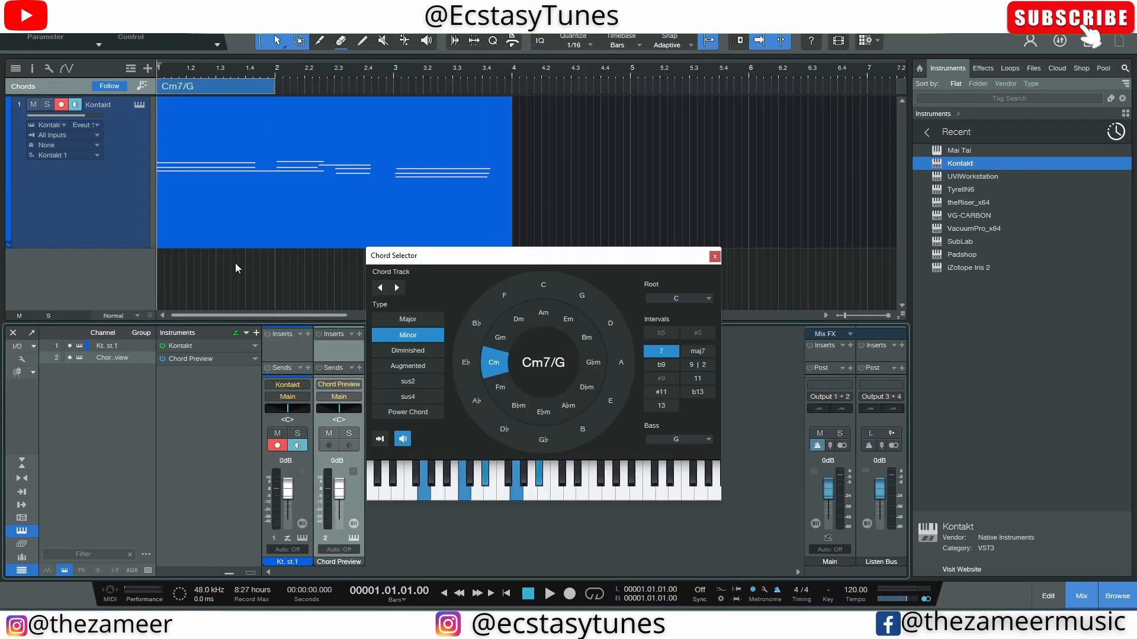
click(338, 385)
click(864, 51)
click(290, 354)
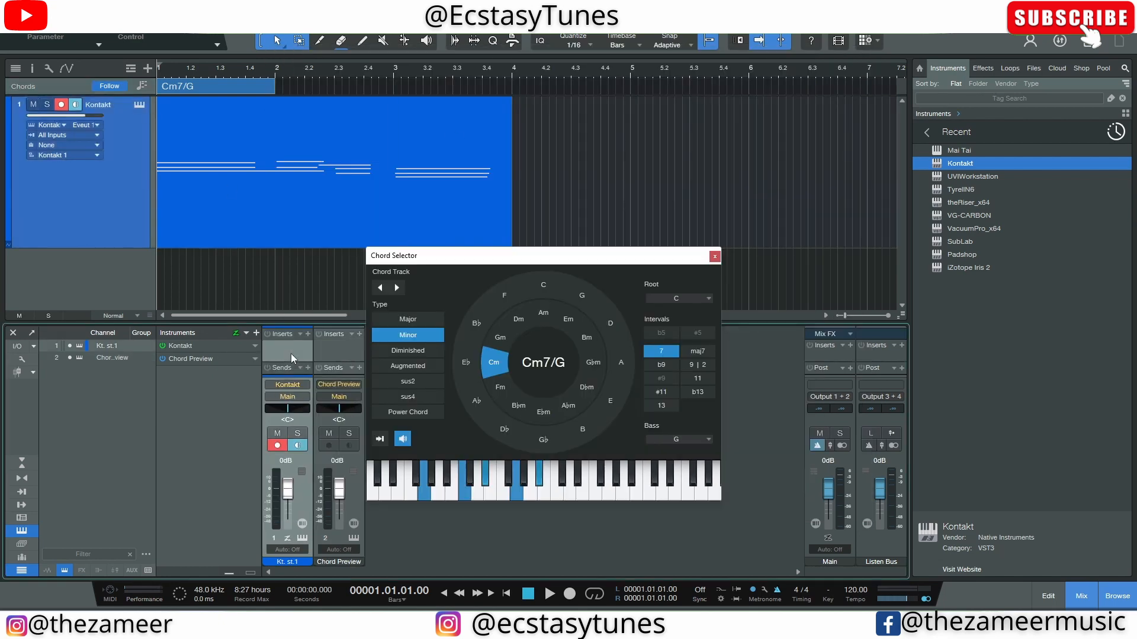
Step: Audition the Cm7/G chord event again and delete it from the Chord Track
click(173, 86)
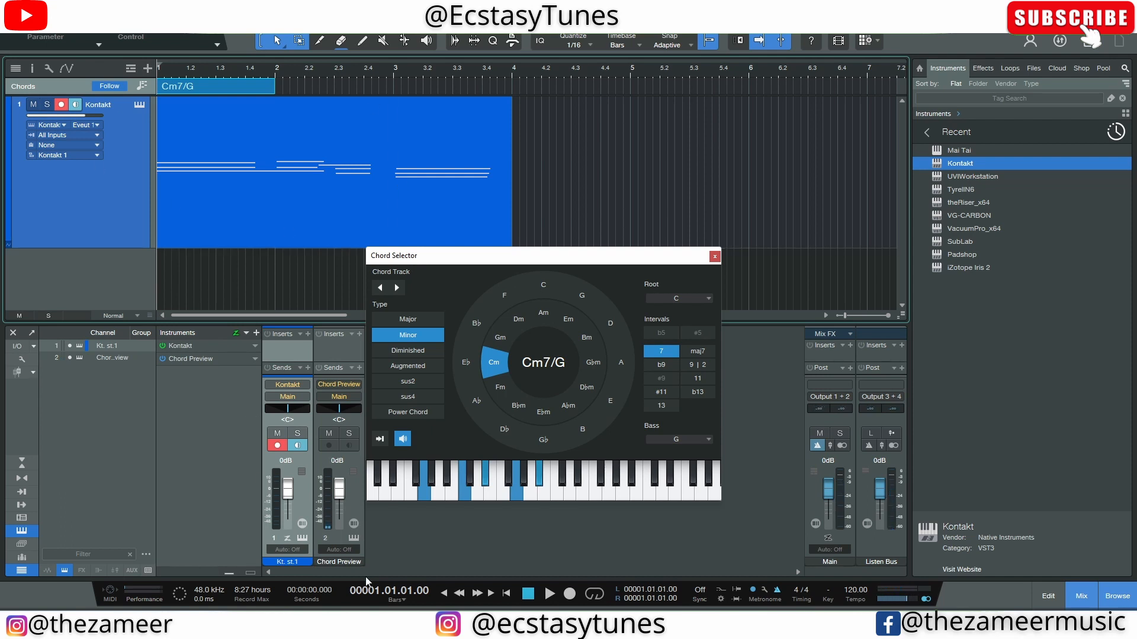
click(239, 91)
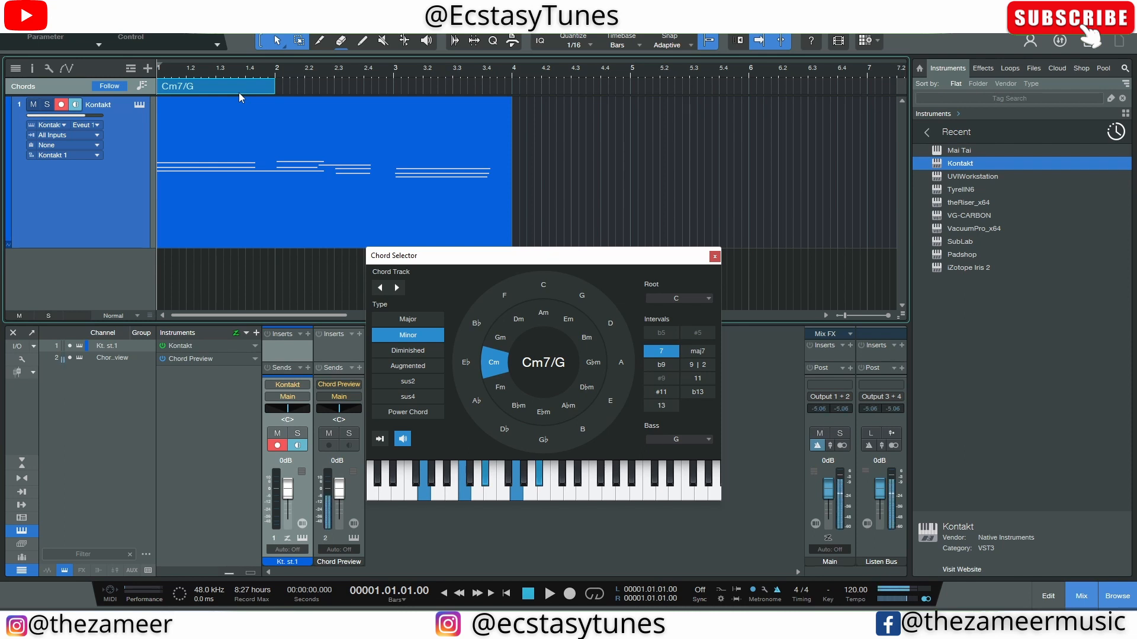
key(Delete)
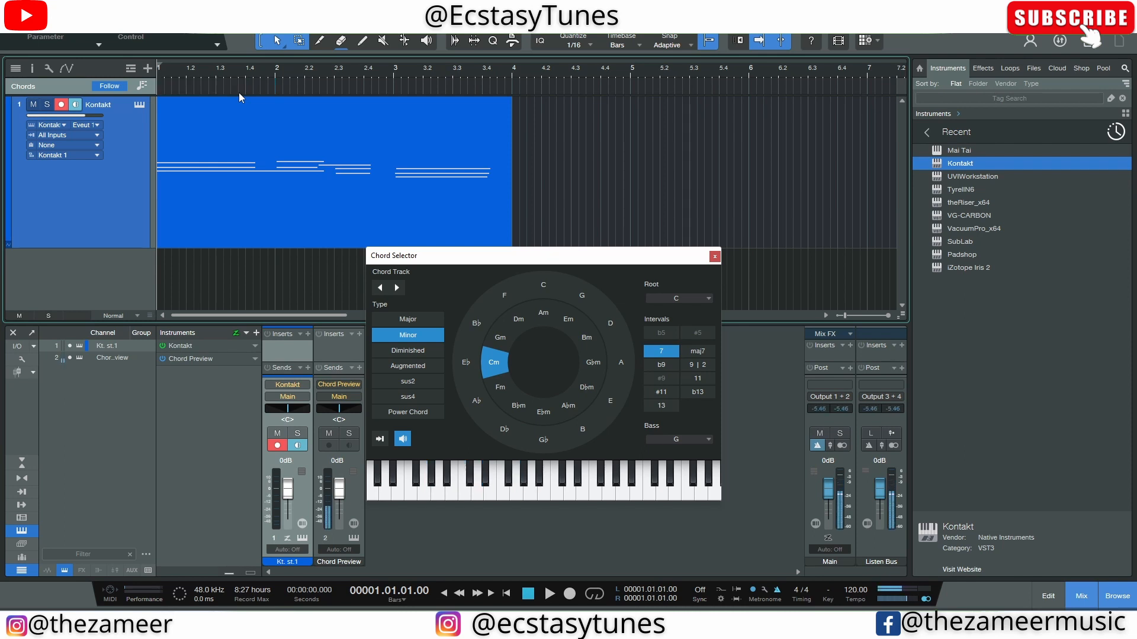
Step: Open the recorded Kontakt part in the note editor, close the Chord Selector and enlarge the editor to full height
double_click(221, 207)
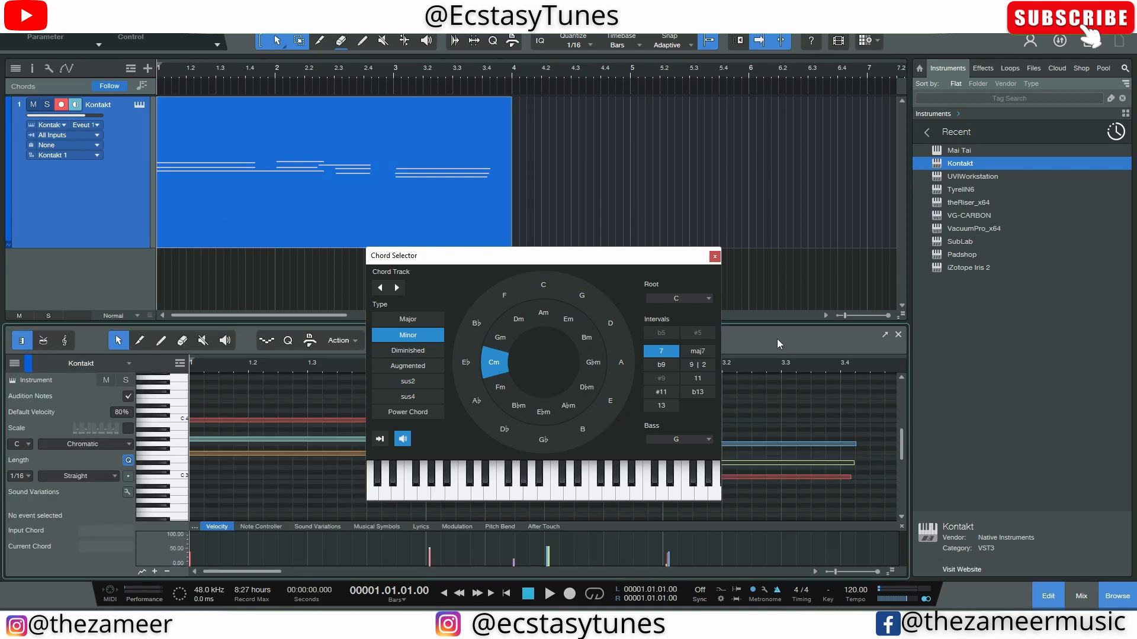
click(714, 256)
click(885, 335)
click(780, 217)
drag(855, 325, 841, 64)
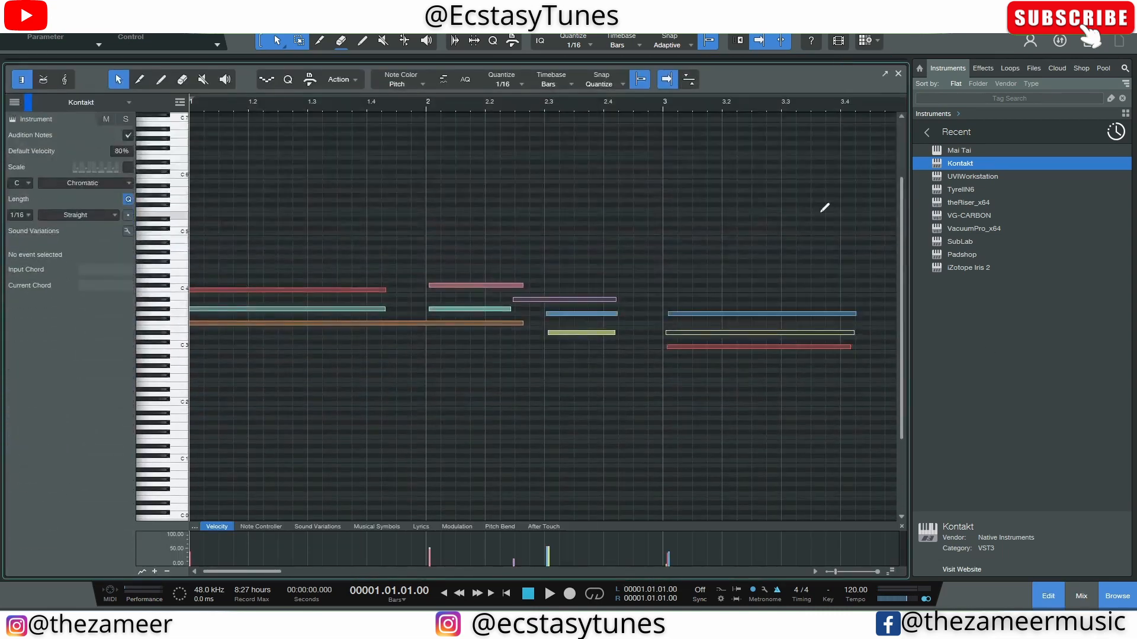
Step: Quantize all notes of the Kontakt part and play it back from the start
scroll(813, 218, down, 2)
scroll(638, 300, up, 1)
scroll(633, 298, down, 2)
drag(634, 249, 58, 410)
key(q)
click(411, 239)
key(space)
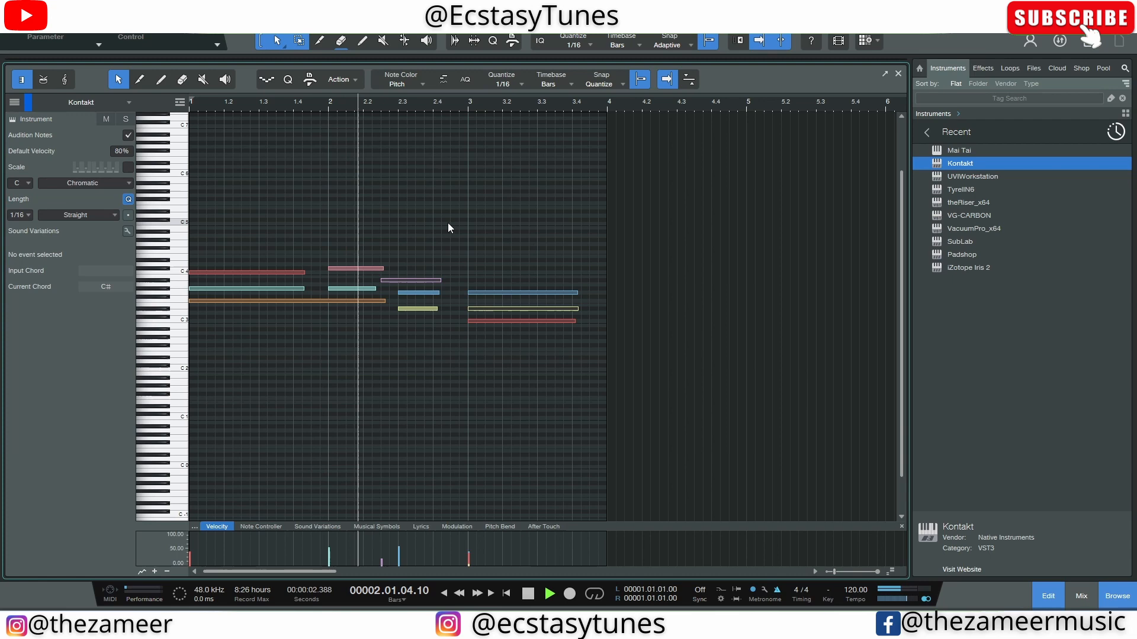
Step: Lengthen the notes of the chord at bar 2.3 so they reach bar 3, and close the note editor
key(space)
drag(449, 276, 468, 313)
click(499, 245)
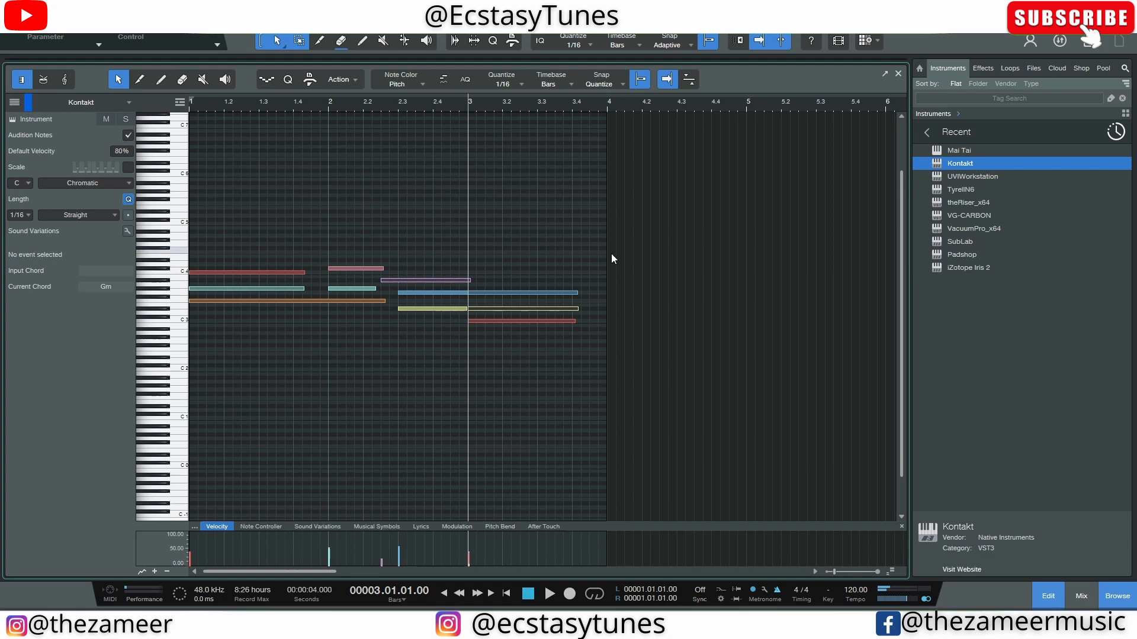
click(898, 73)
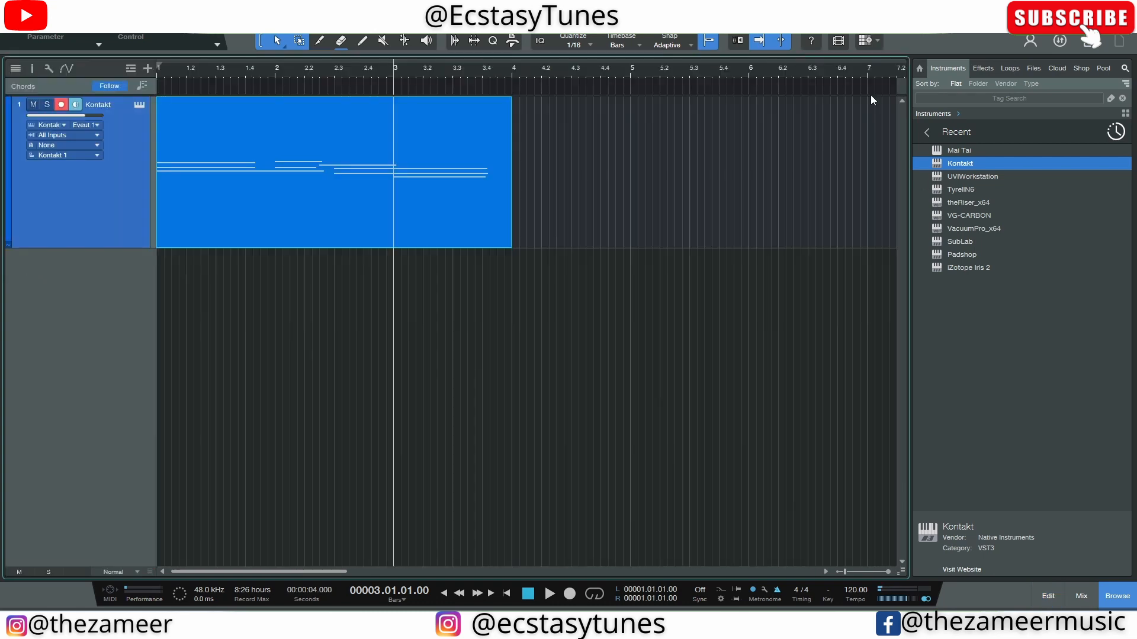
Step: Extract the Kontakt part's chords to the Chord Track and audition the resulting E♭ and Cm chord events
drag(223, 211, 214, 86)
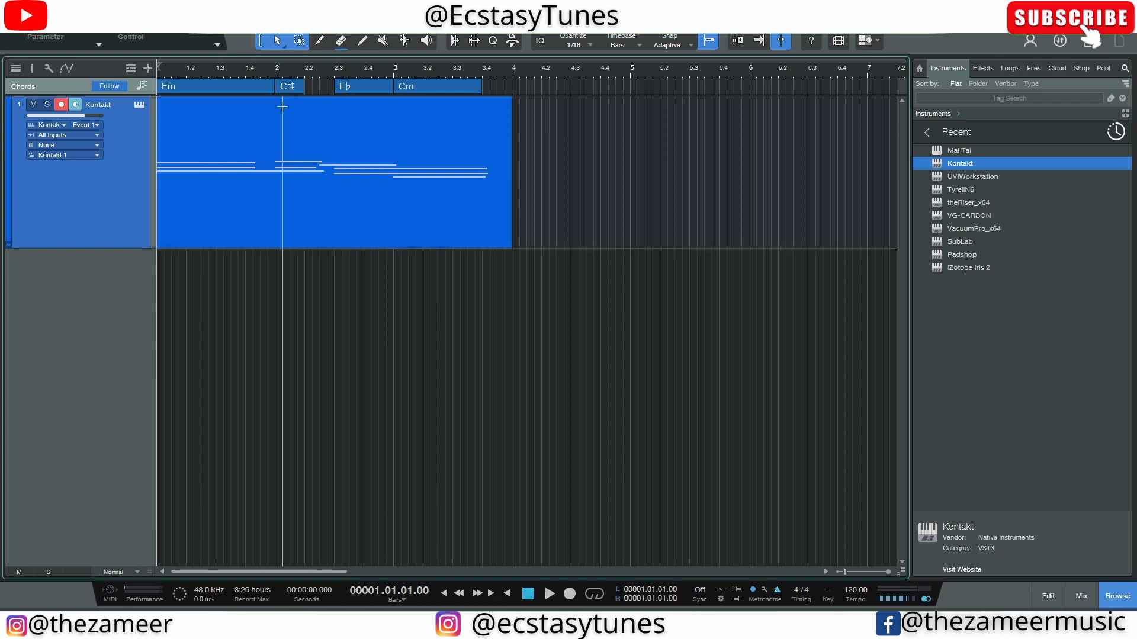
click(364, 93)
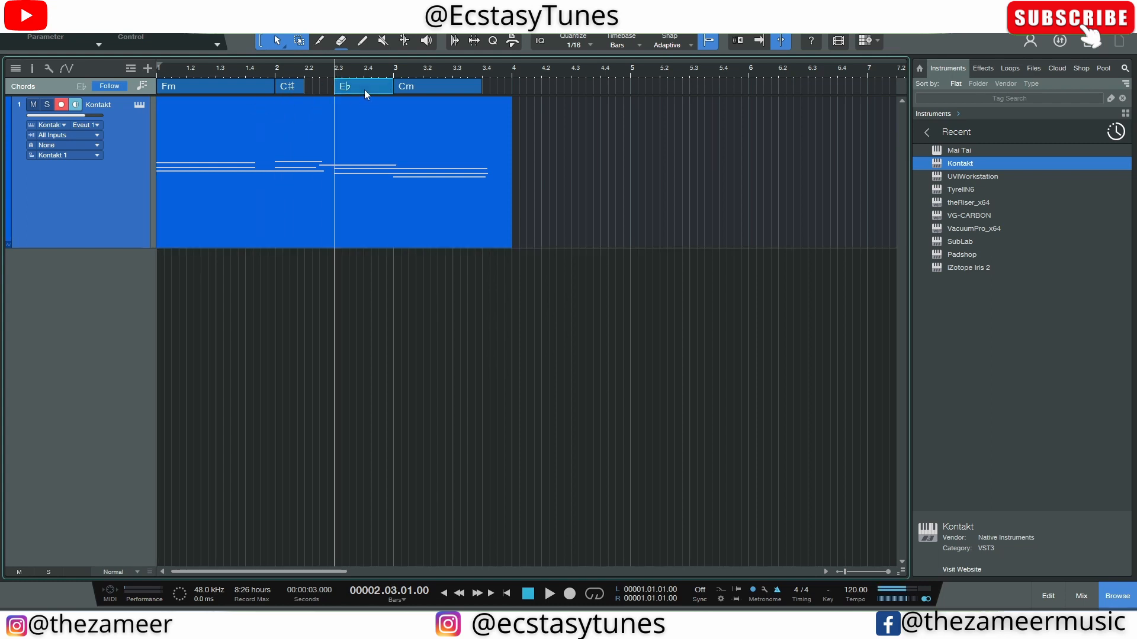
click(449, 88)
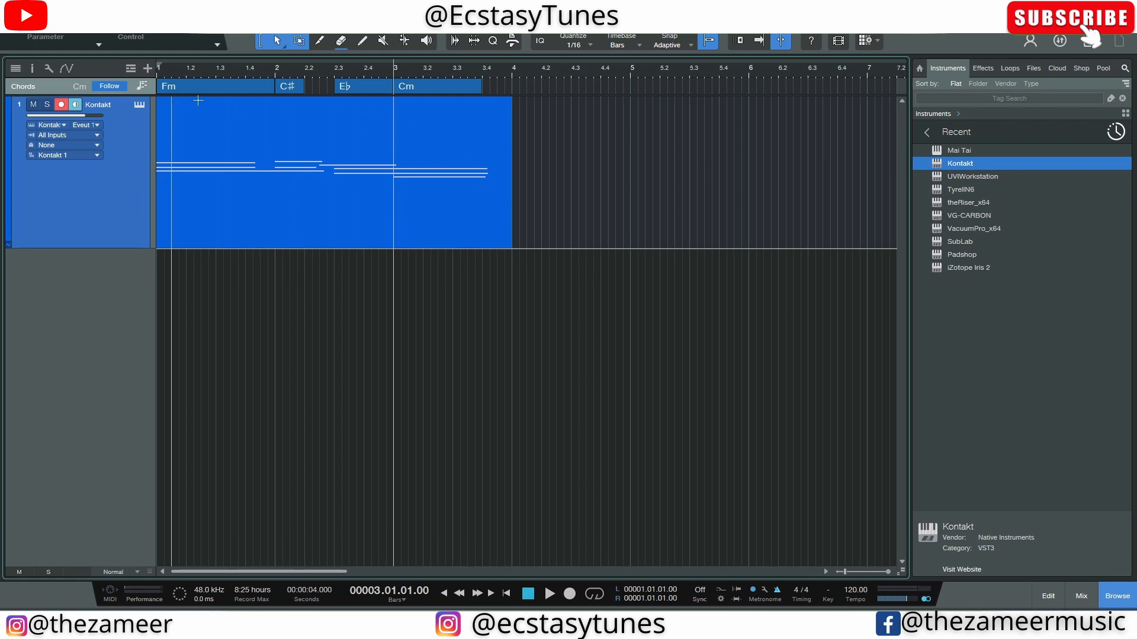
click(417, 89)
click(465, 263)
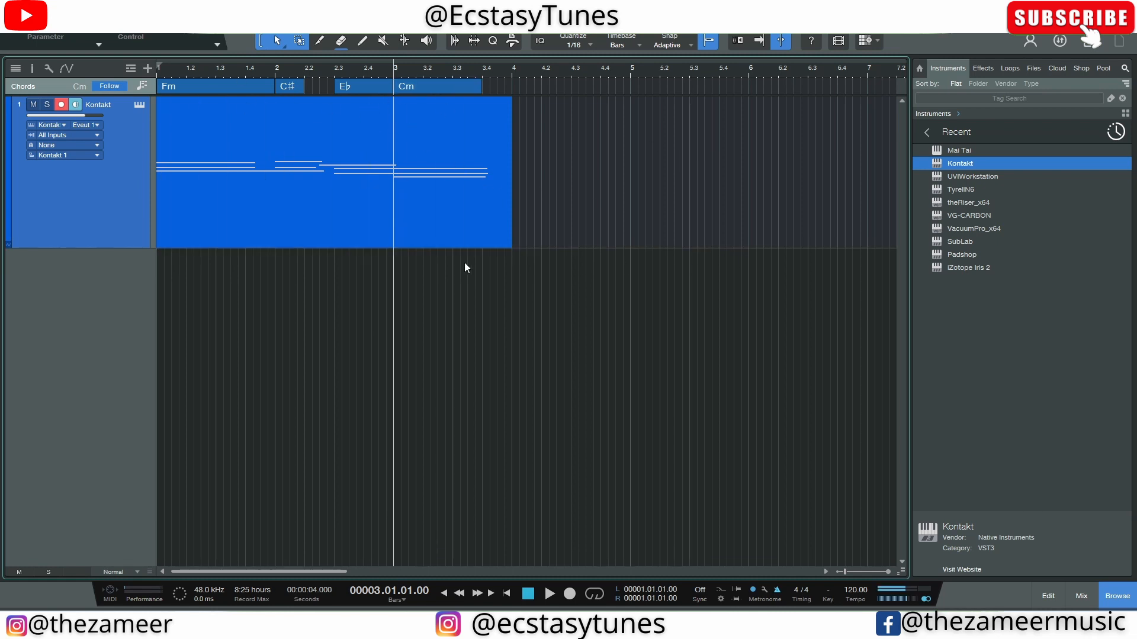
click(356, 181)
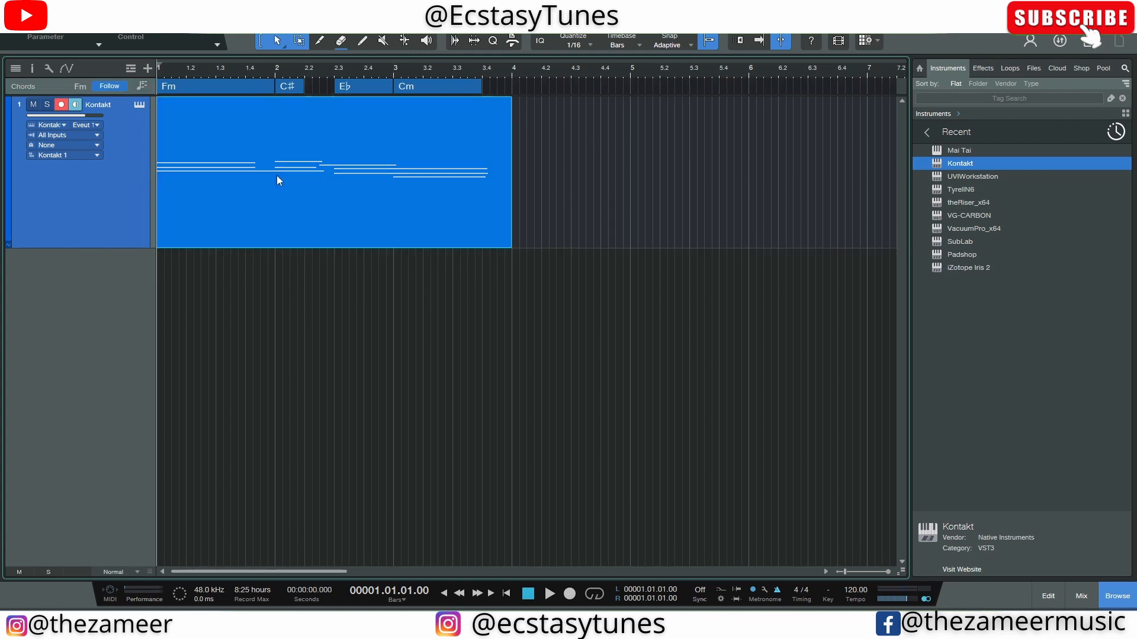
Step: Add one stereo audio track named Horn
click(148, 68)
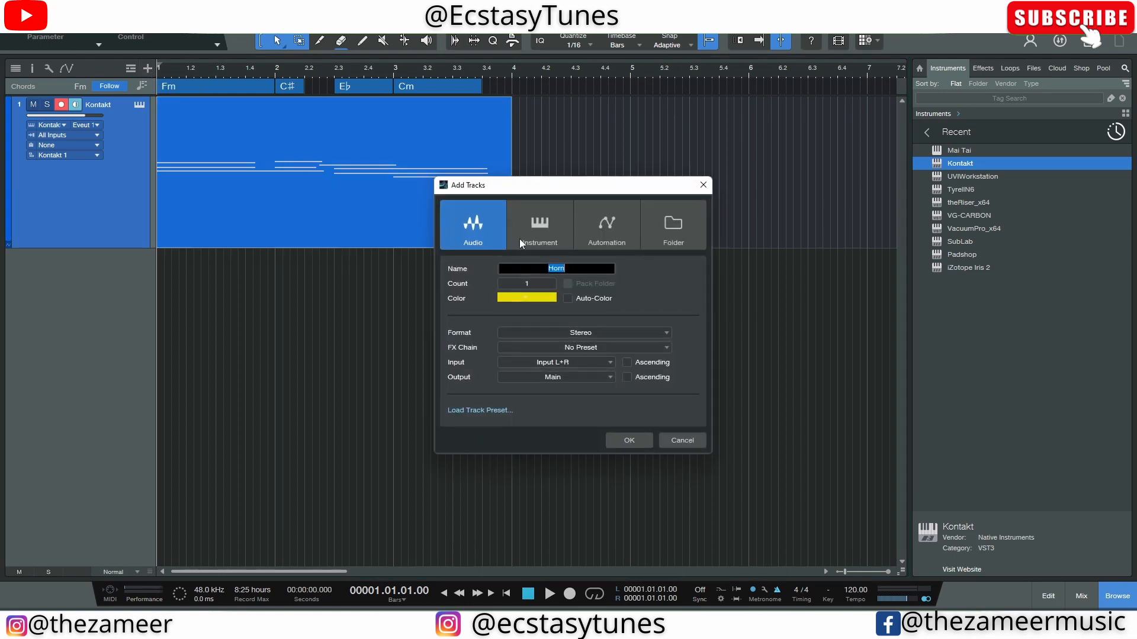
text(Horn)
click(639, 445)
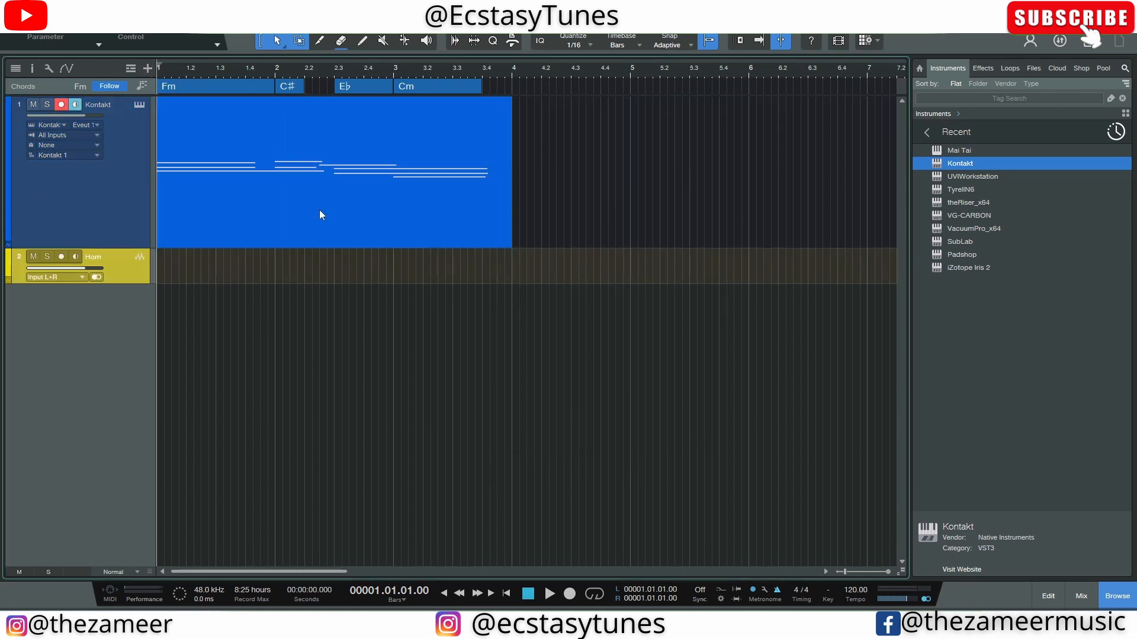
Step: Render the Kontakt part as audio onto the enlarged Horn track and bounce the resulting event
drag(320, 211, 314, 256)
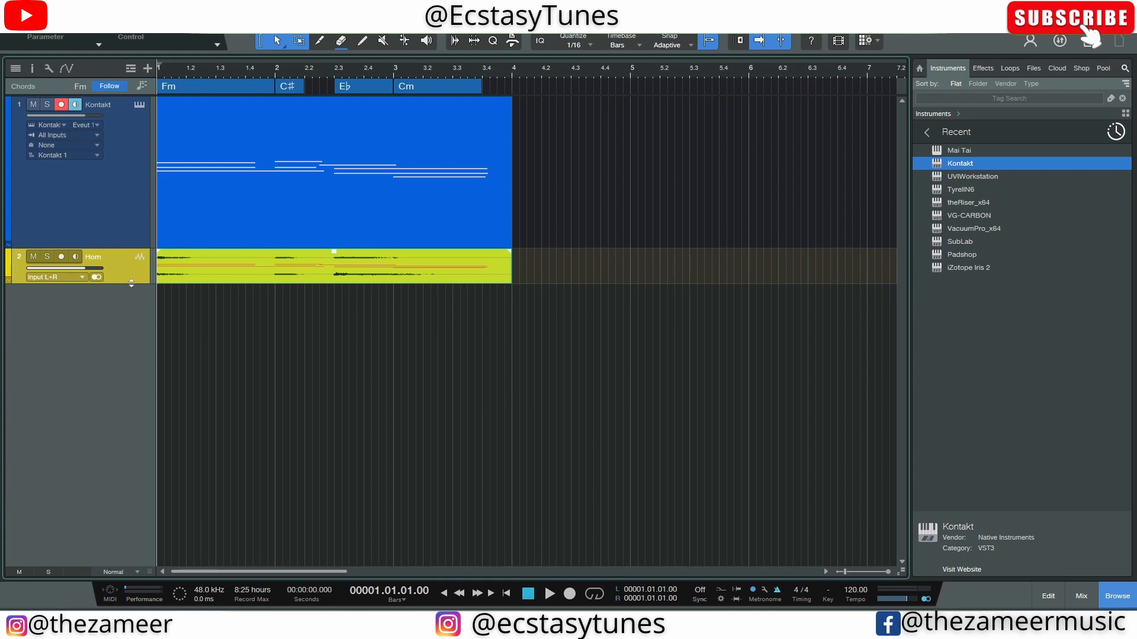
drag(132, 284, 134, 425)
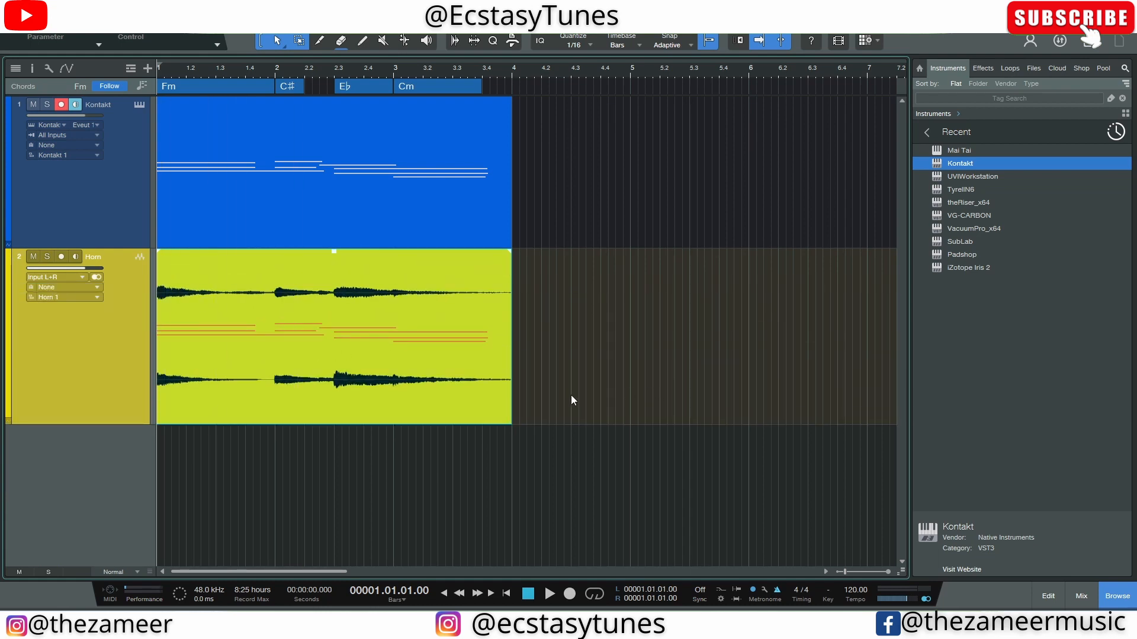
right_click(333, 389)
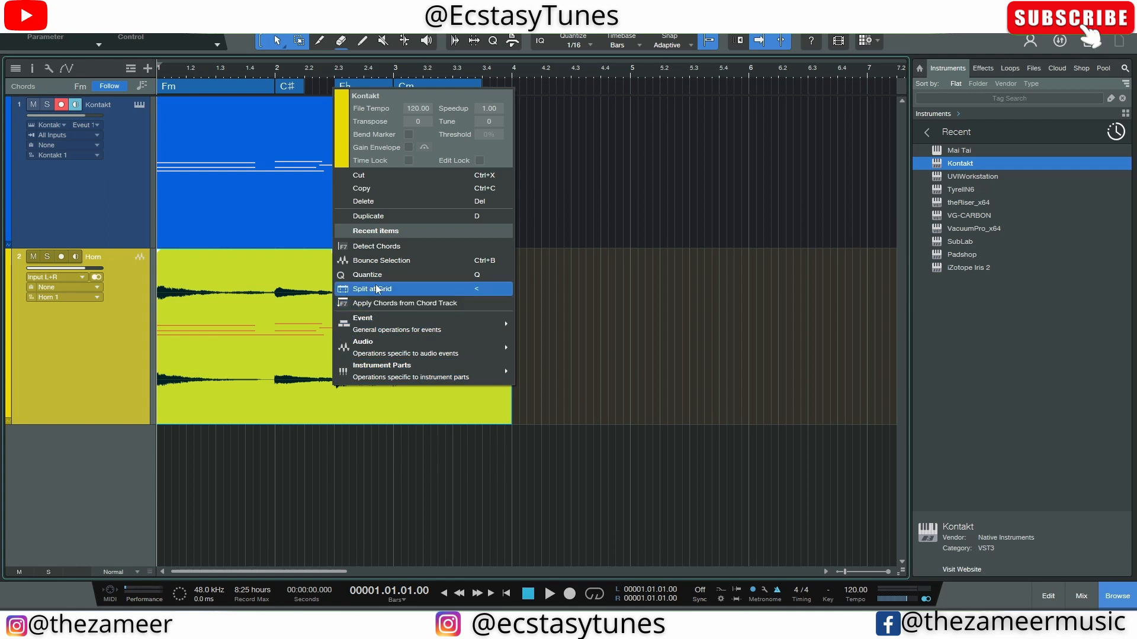
click(411, 261)
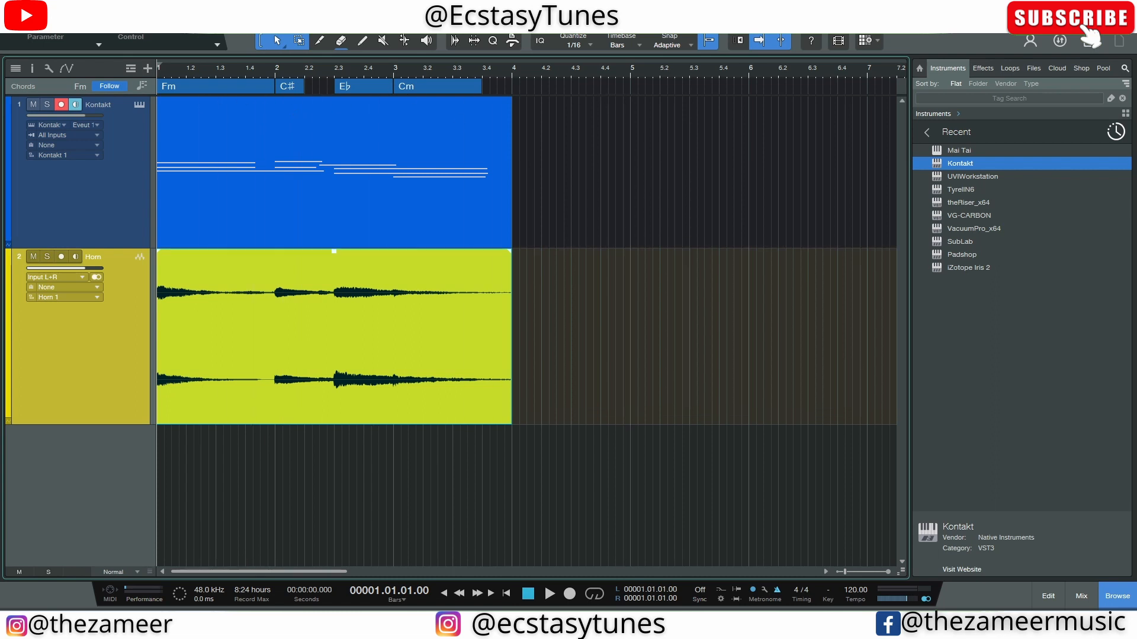
Step: Move the Horn audio event to bar 4 and extract its detected chords to the Chord Track
click(554, 354)
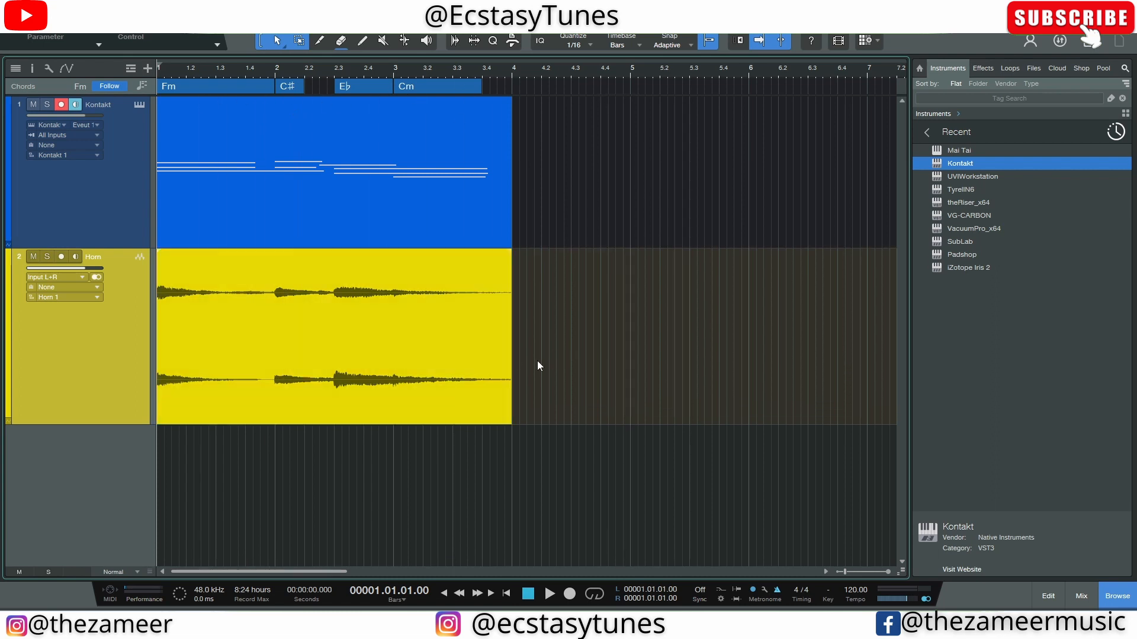
click(304, 372)
drag(278, 379, 603, 88)
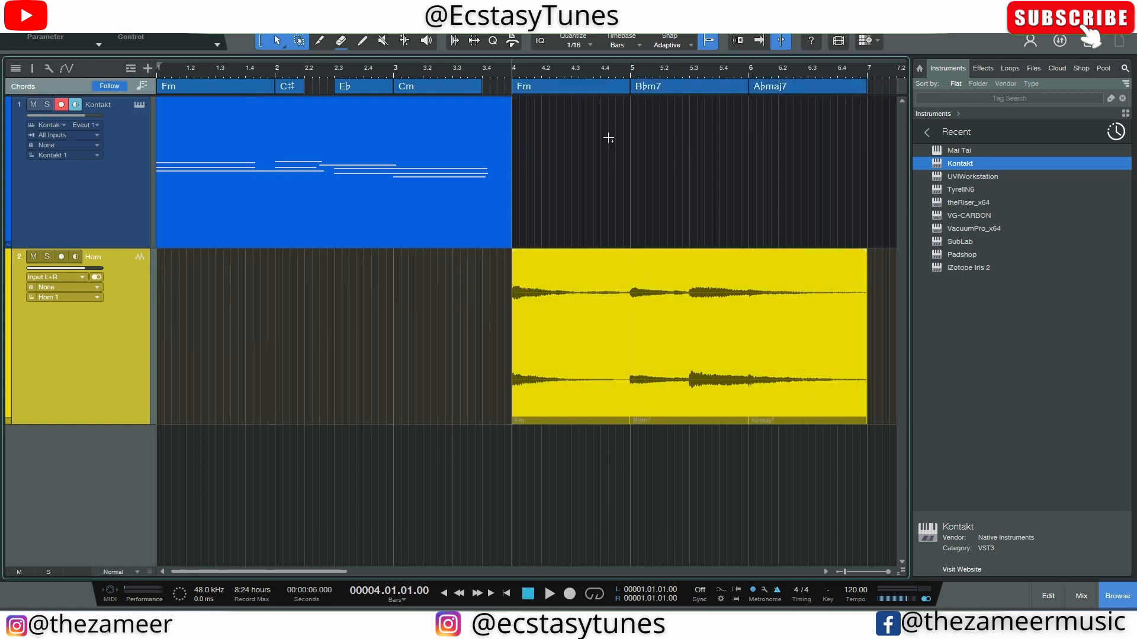
scroll(653, 176, down, 5)
scroll(650, 179, up, 6)
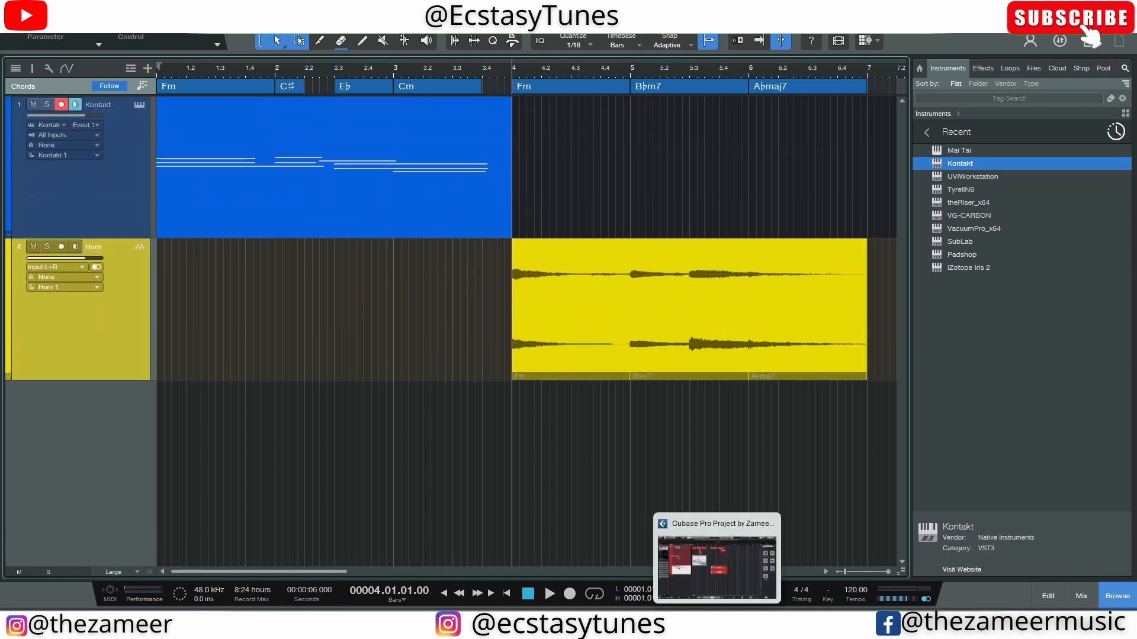
Step: View the Cubase project for comparison, return to Studio One and audition the B♭m7 chord event at bar 5
click(716, 622)
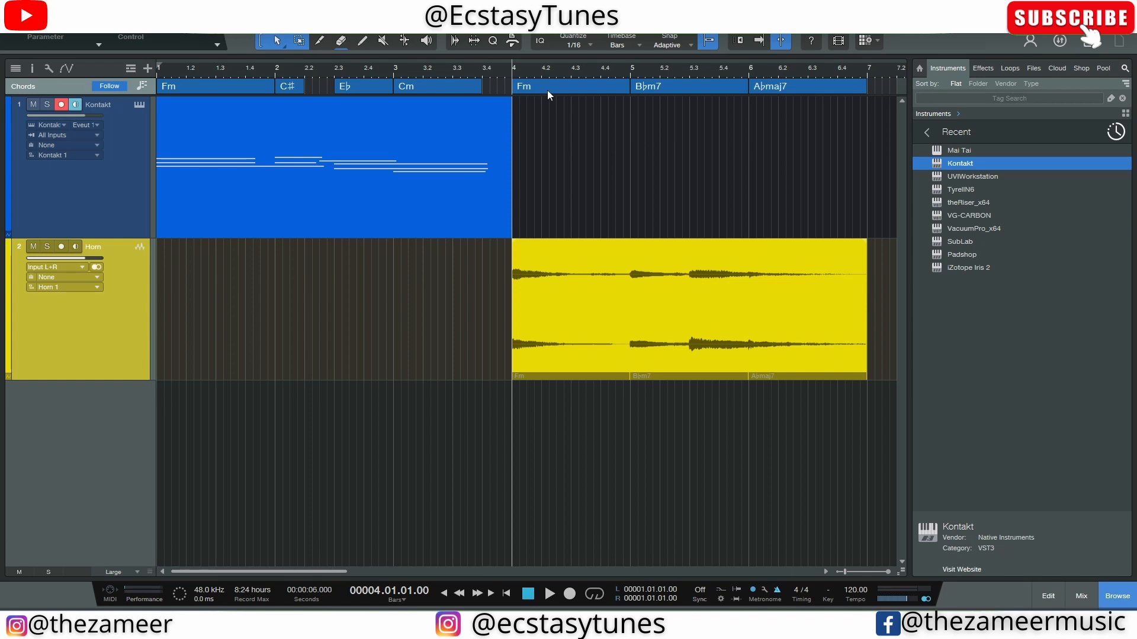
click(672, 88)
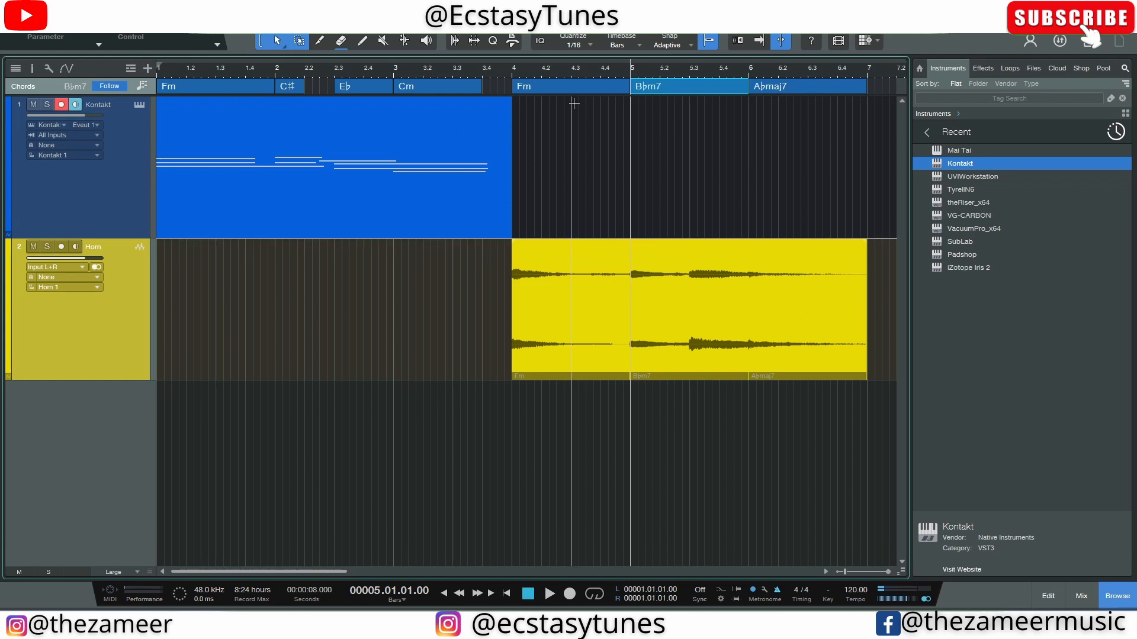
double_click(678, 87)
Step: Examine the second chord's notes in the Kontakt part's note editor and audition the B♭m7 and A♭maj7 chord events
click(403, 439)
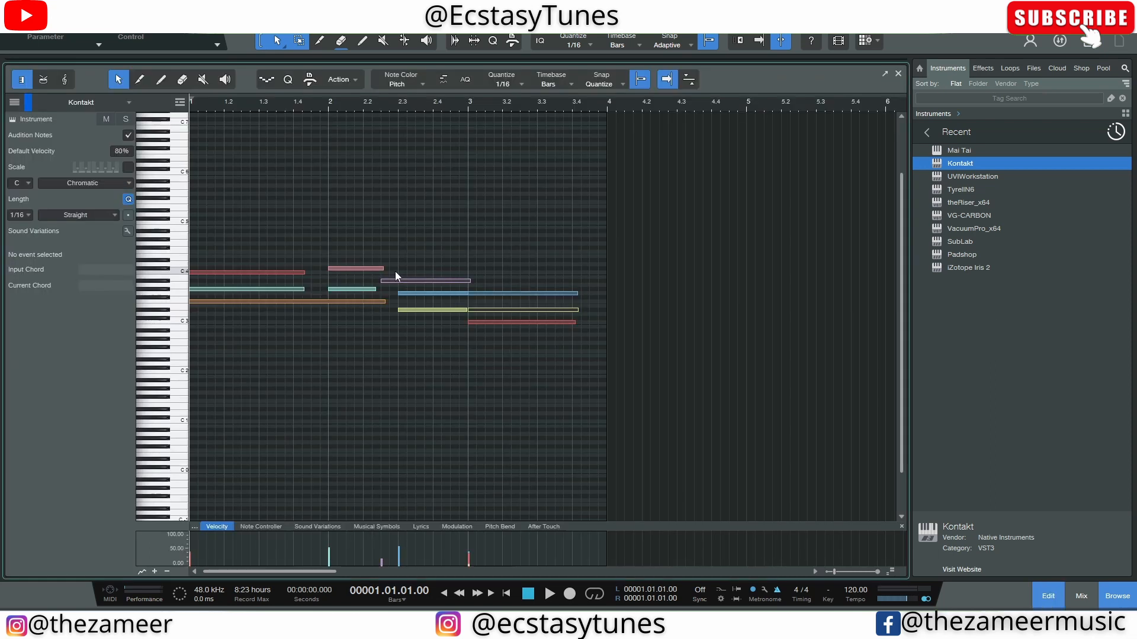
drag(395, 272, 388, 324)
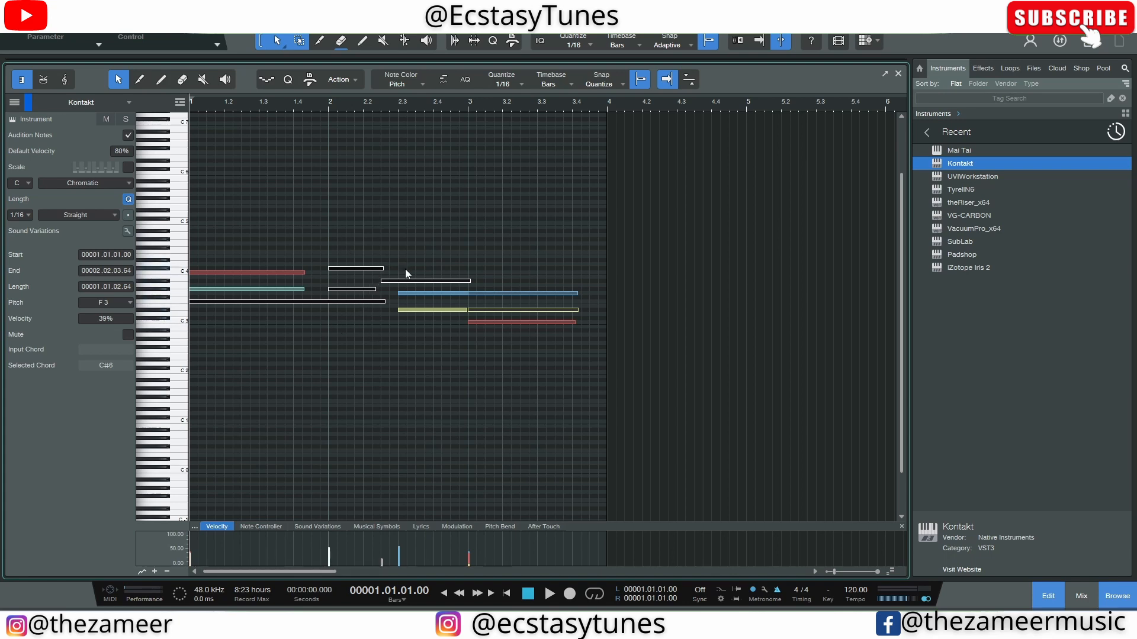
click(899, 73)
click(678, 91)
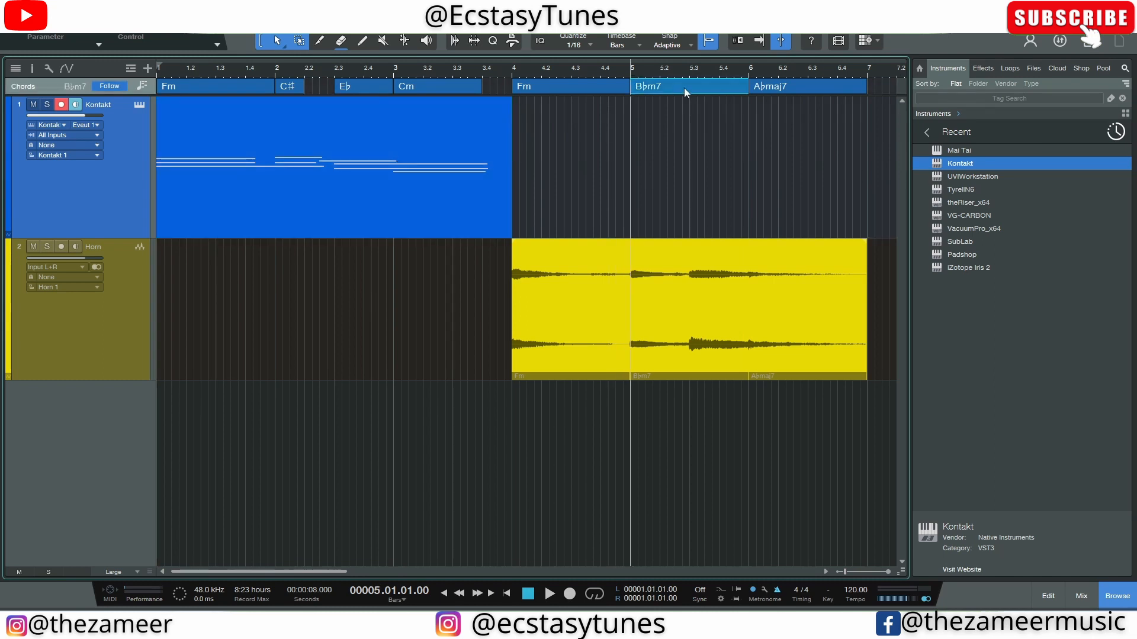
click(763, 90)
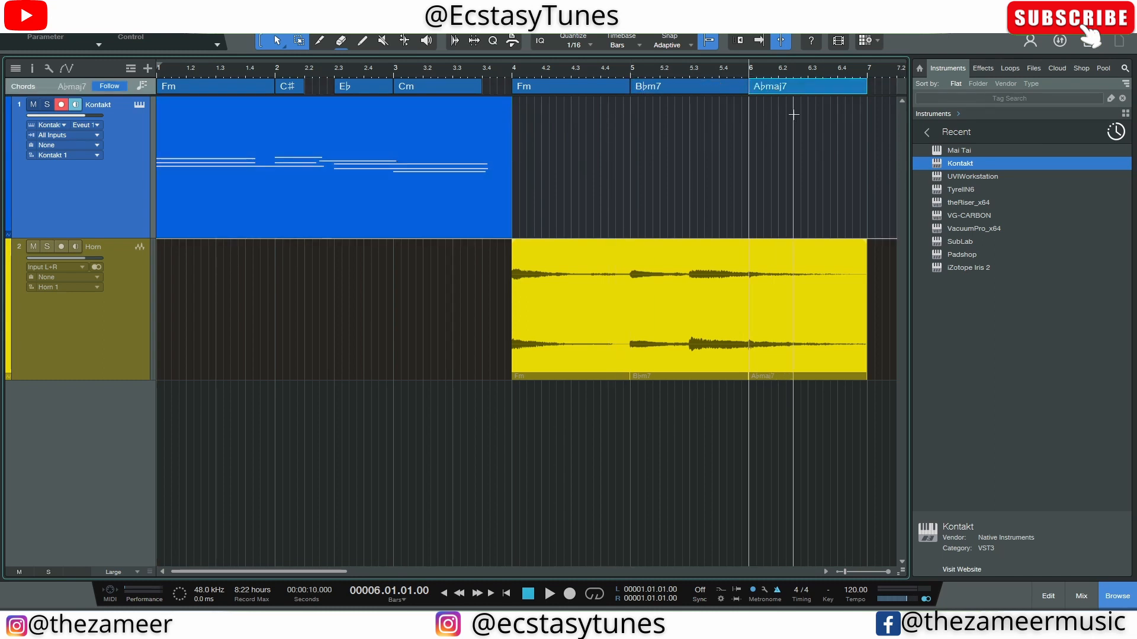
Step: Examine the chords at bars 2.3 and 3 in the Kontakt part's note editor and close it
double_click(347, 204)
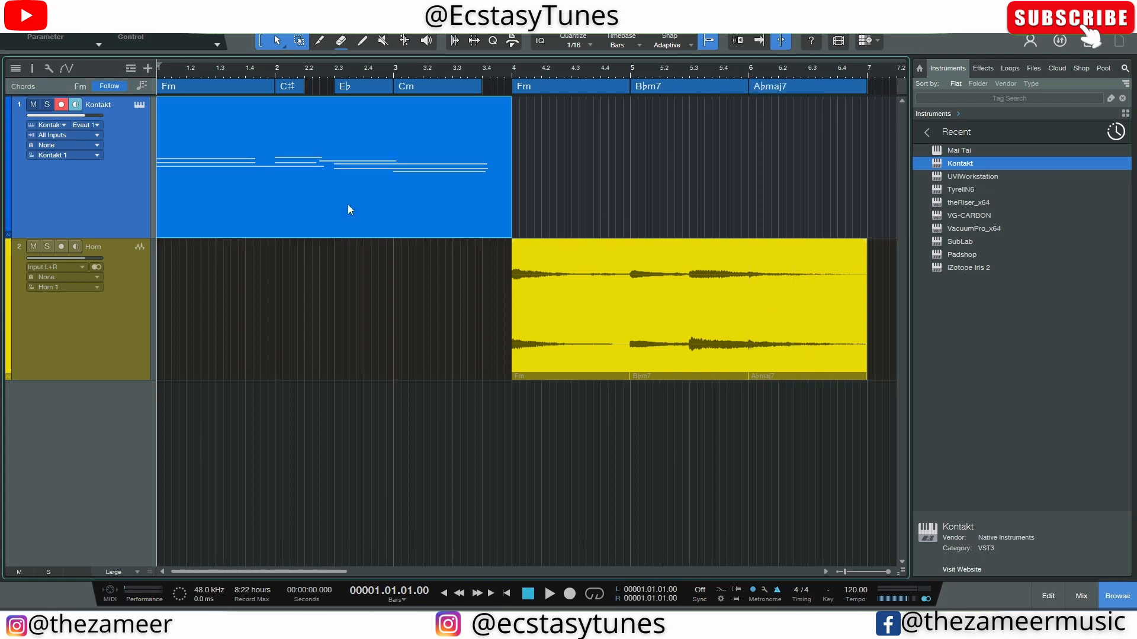
drag(592, 243, 459, 364)
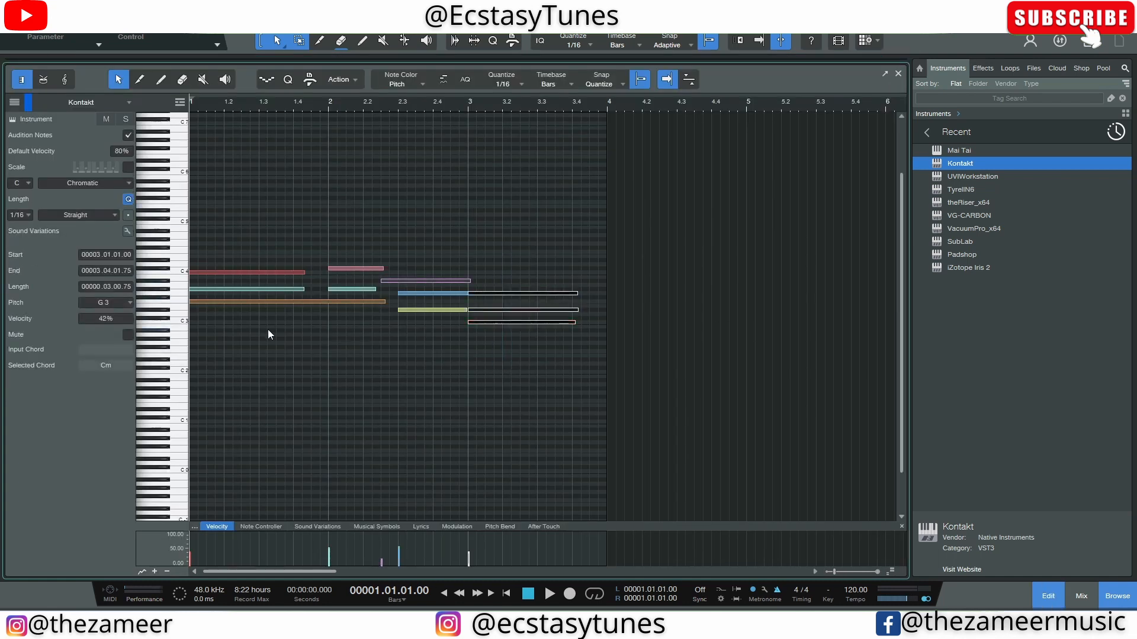
drag(453, 276, 401, 309)
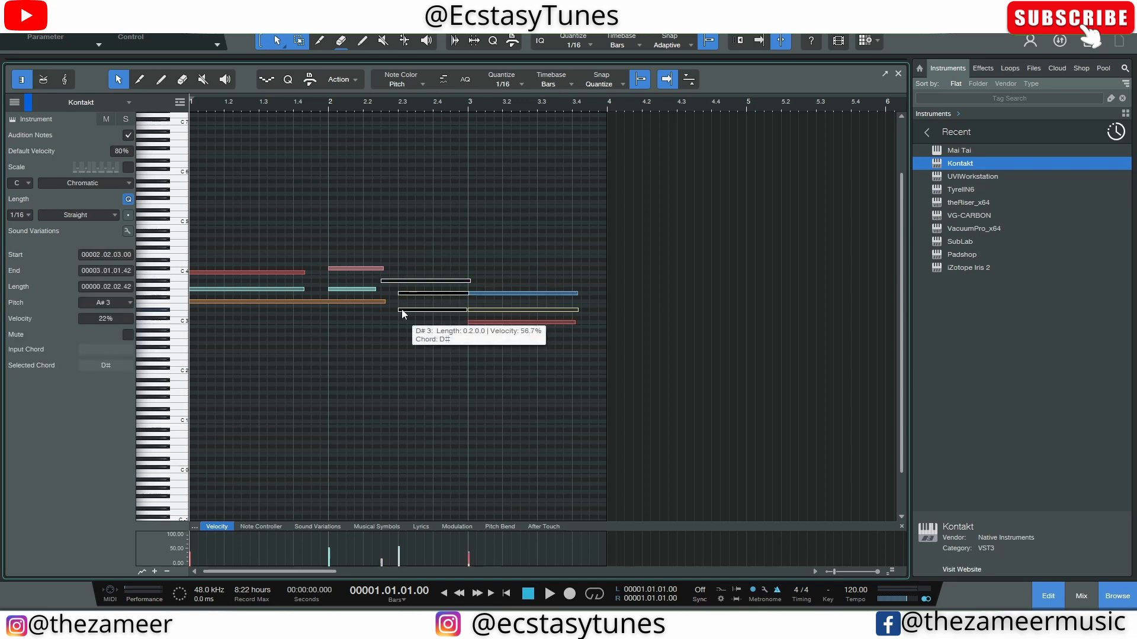
drag(499, 256, 519, 325)
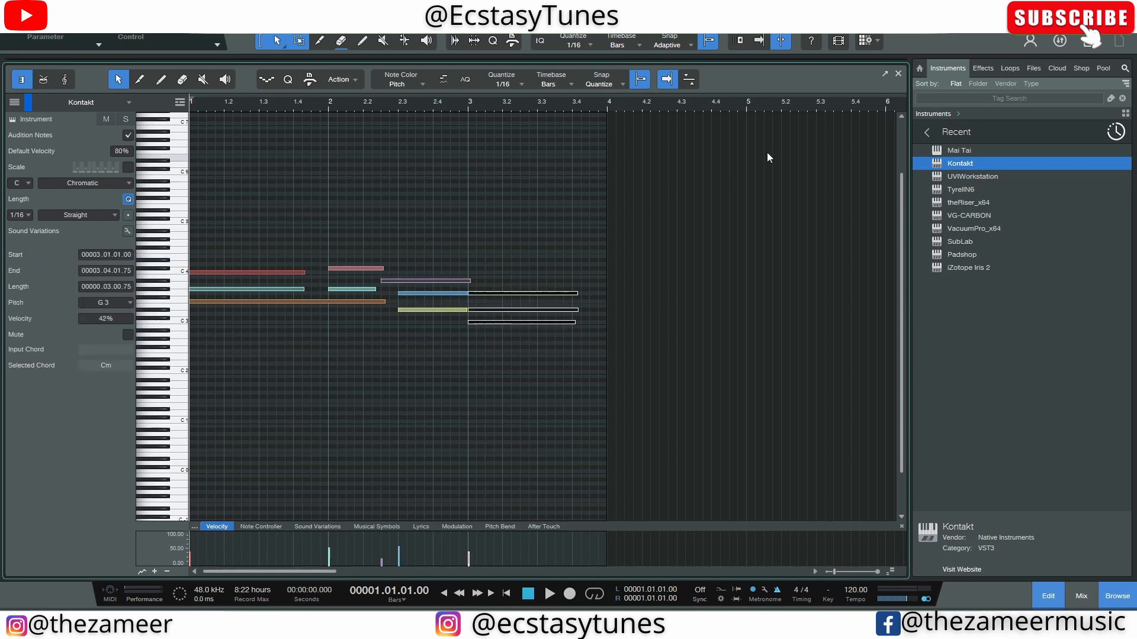
click(898, 73)
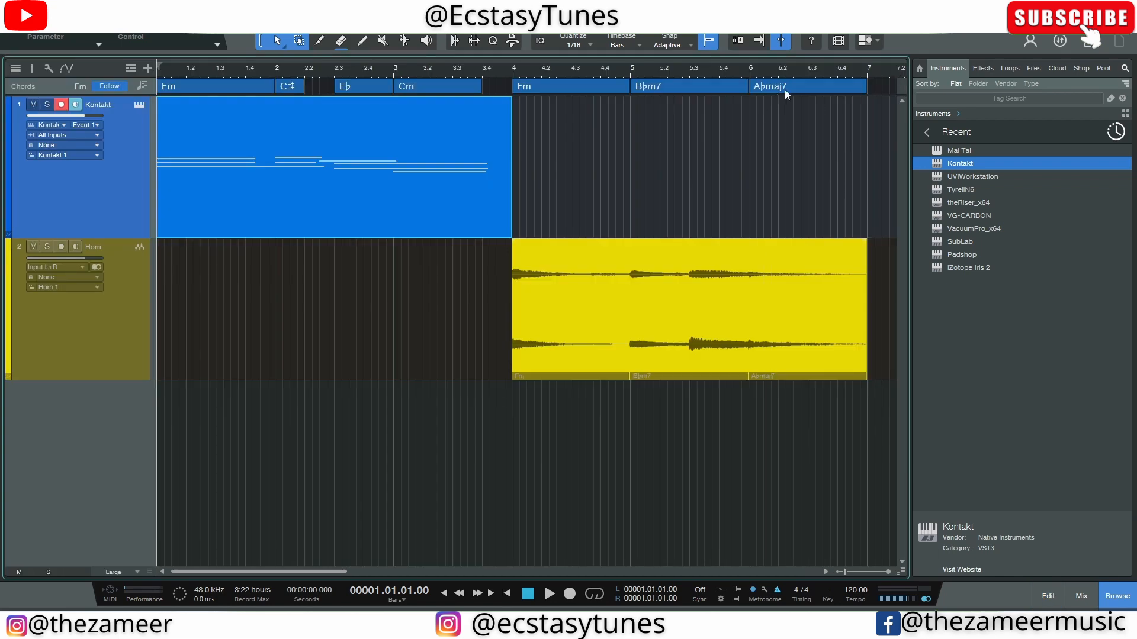
Step: Audition the A♭maj7 chord event again and compare the Kontakt part with the Horn audio event
drag(851, 87, 644, 204)
key(Delete)
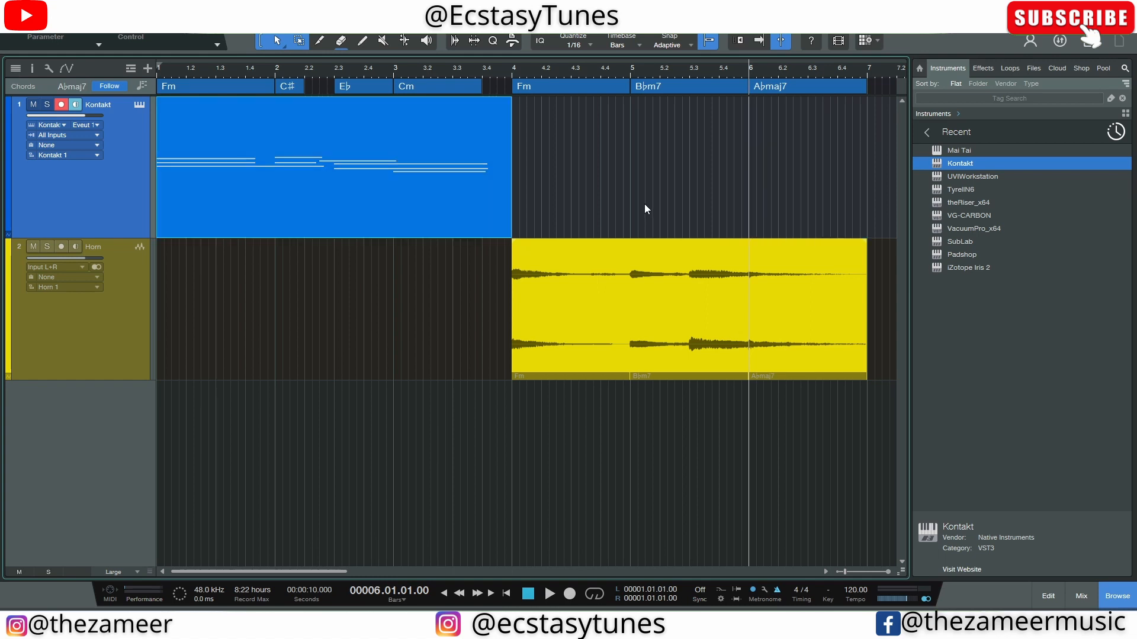
click(637, 184)
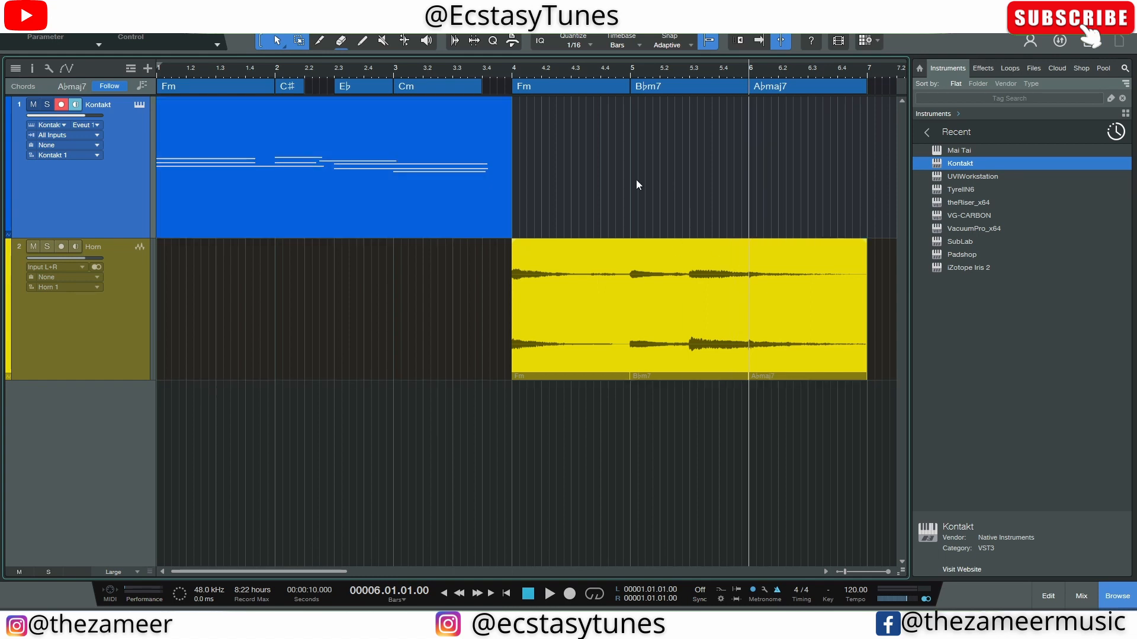
click(341, 196)
key(Home)
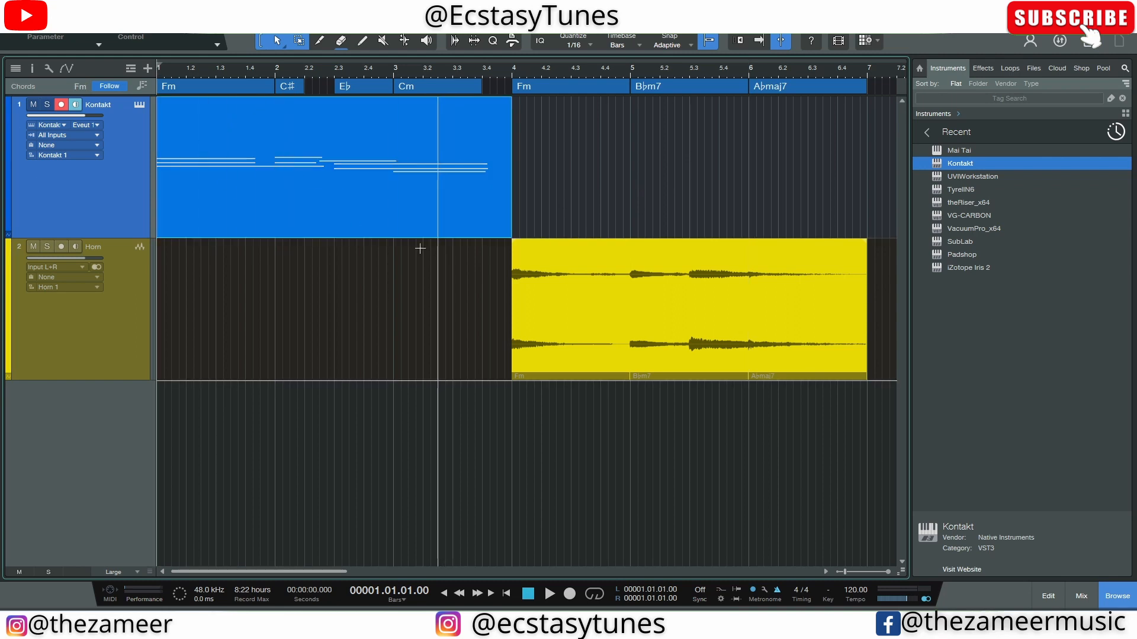
click(682, 309)
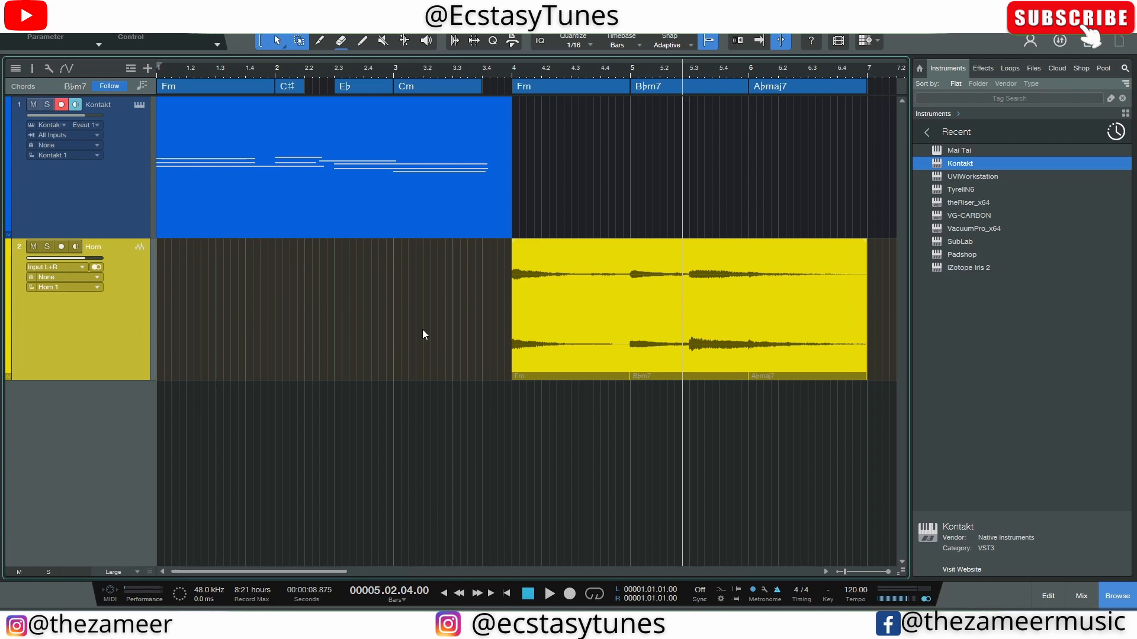
Step: Switch to Cubase, unmute the Kontakt 01 track and mute the Stereo Out (R) audio track
click(537, 303)
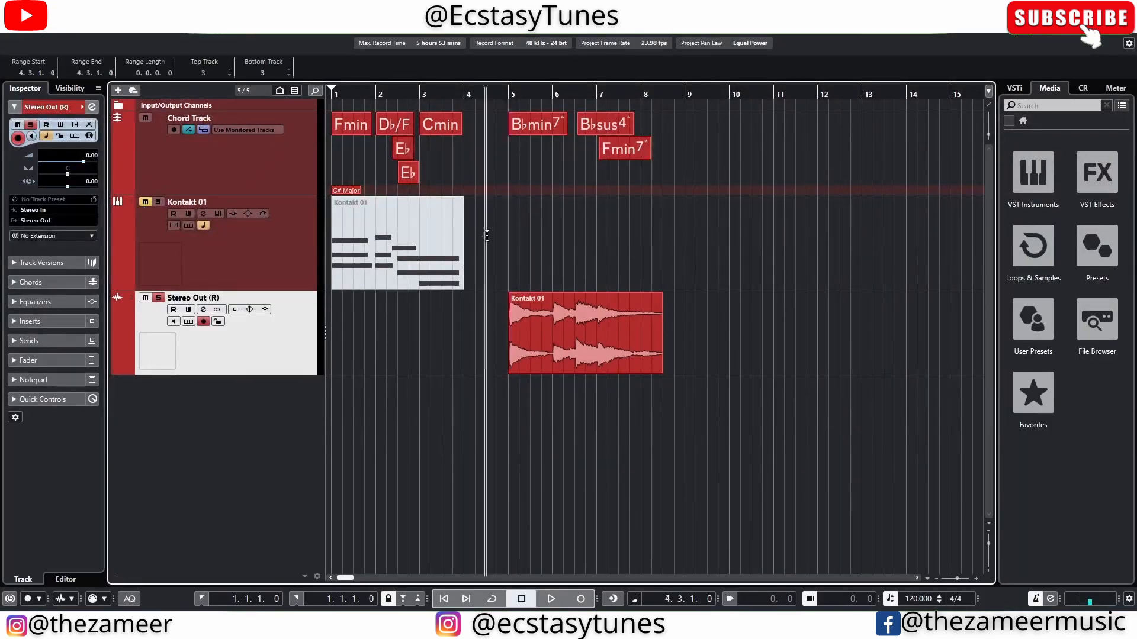
click(261, 253)
click(145, 202)
click(145, 298)
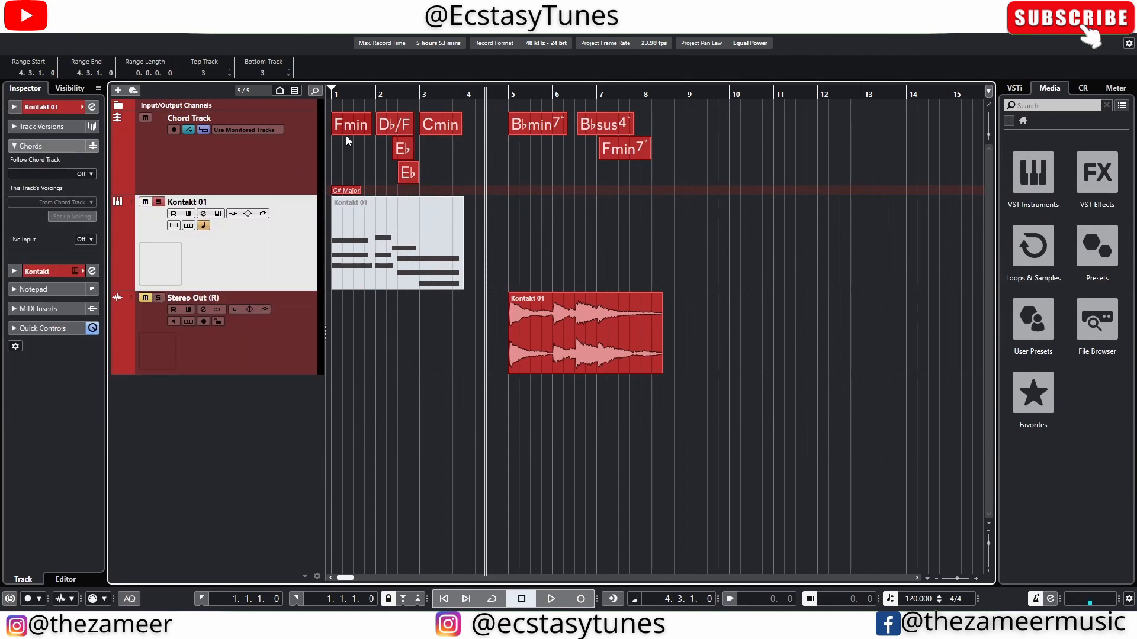
Step: Audition the Chord Track events above the Kontakt 01 part, including D♭/F, Cmin and E♭
click(392, 126)
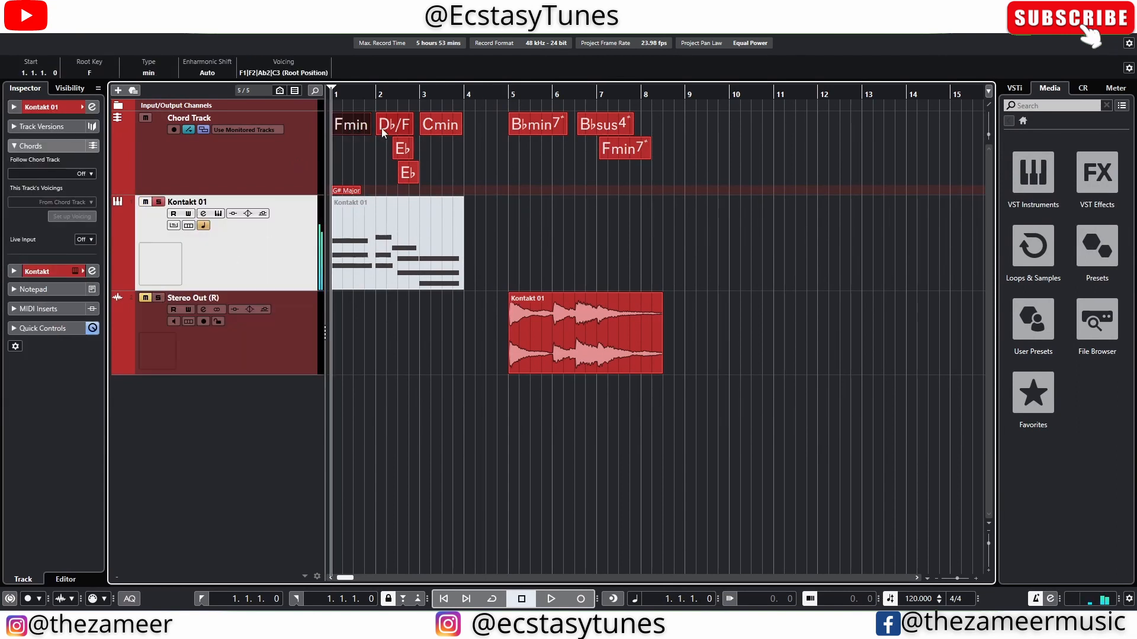
click(441, 134)
click(410, 172)
click(470, 176)
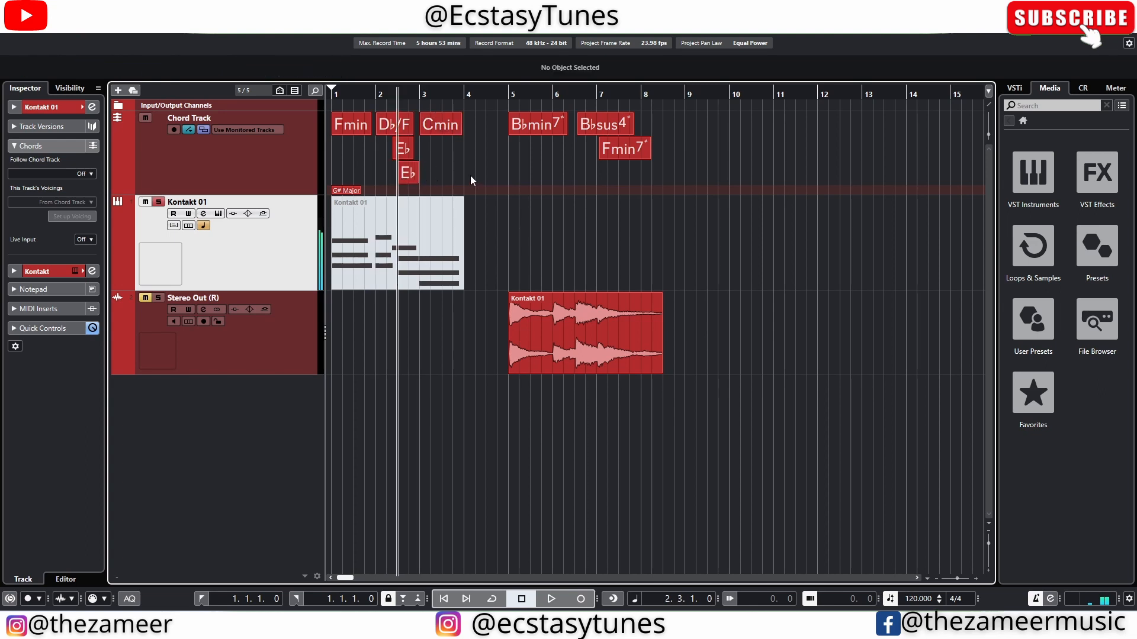